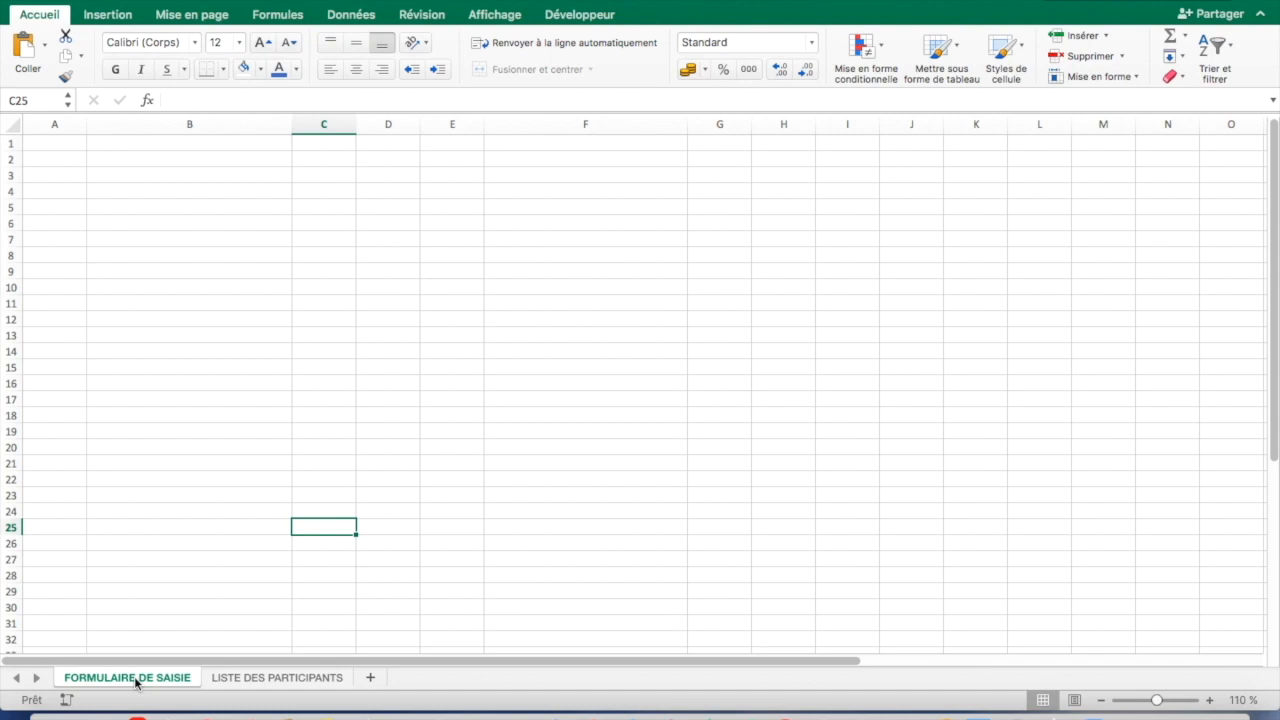
Step: Hide the gridlines on the FORMULAIRE DE SAISIE sheet after viewing the LISTE DES PARTICIPANTS sheet
click(256, 680)
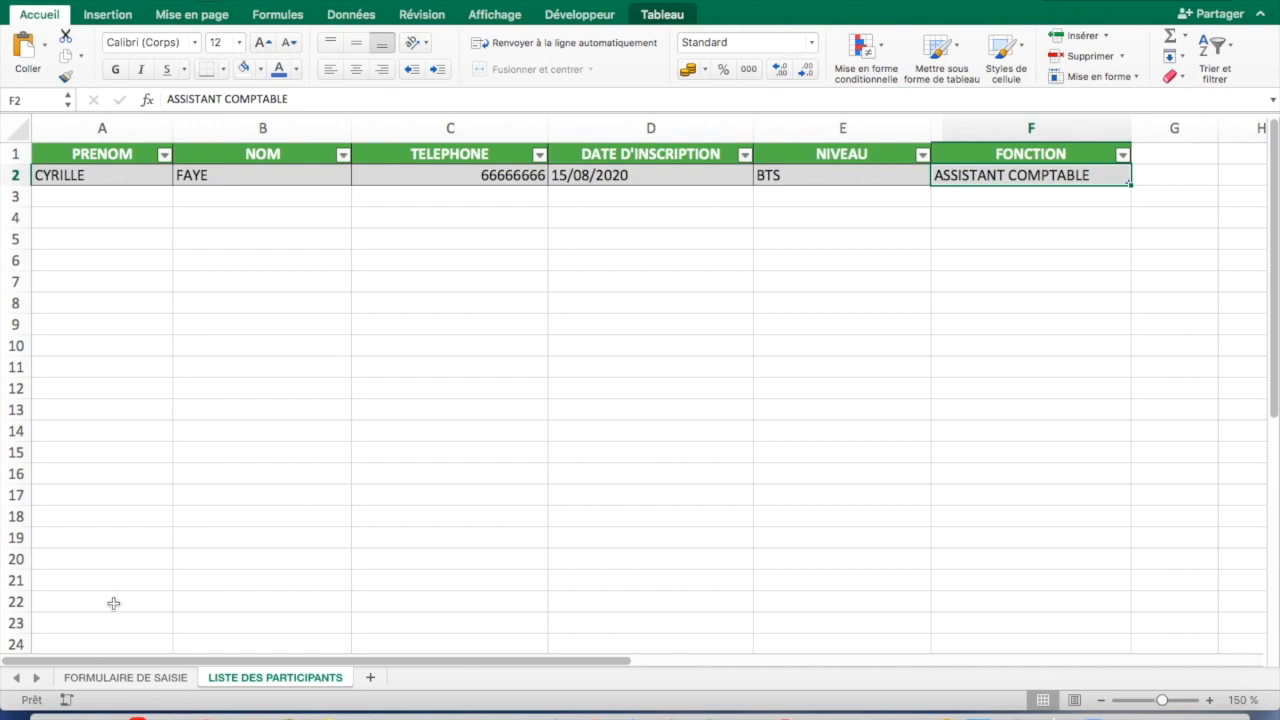
click(122, 680)
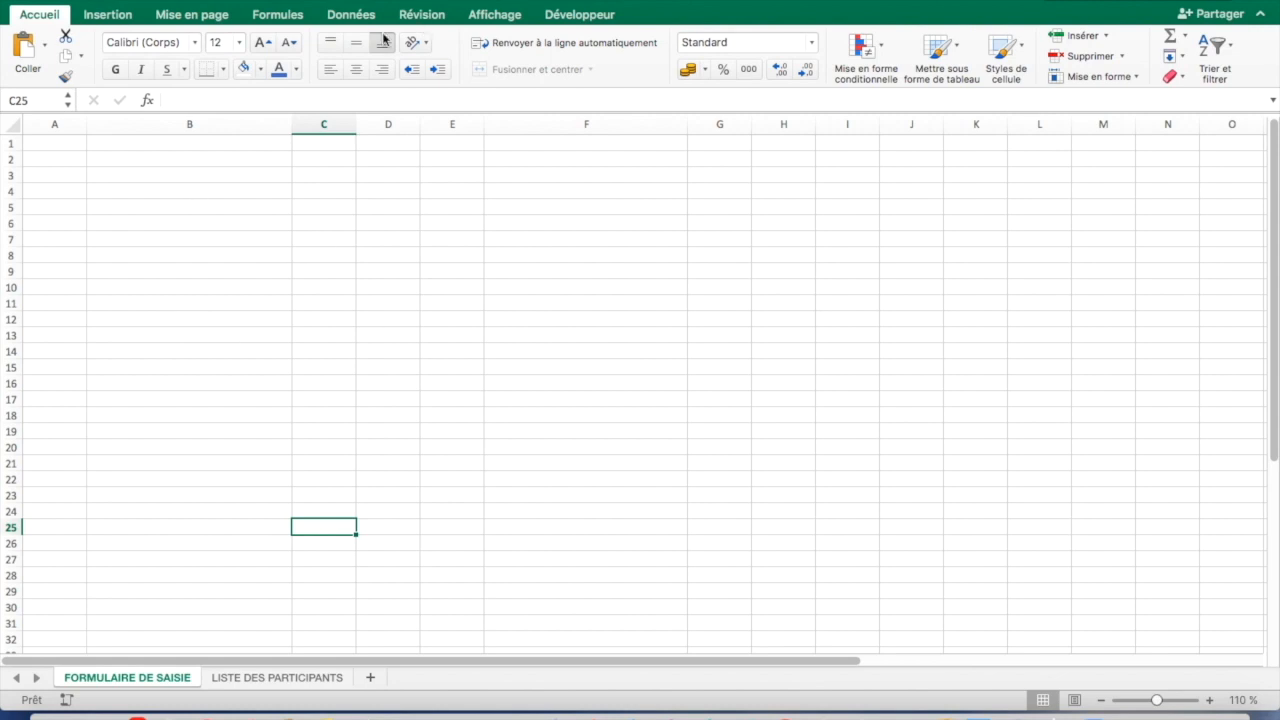
click(491, 16)
click(172, 69)
Step: Merge and center B2:E4 with middle alignment, and enter the bold, outlined title FORMULAIRE D'INSCRIPTION
drag(174, 160, 454, 191)
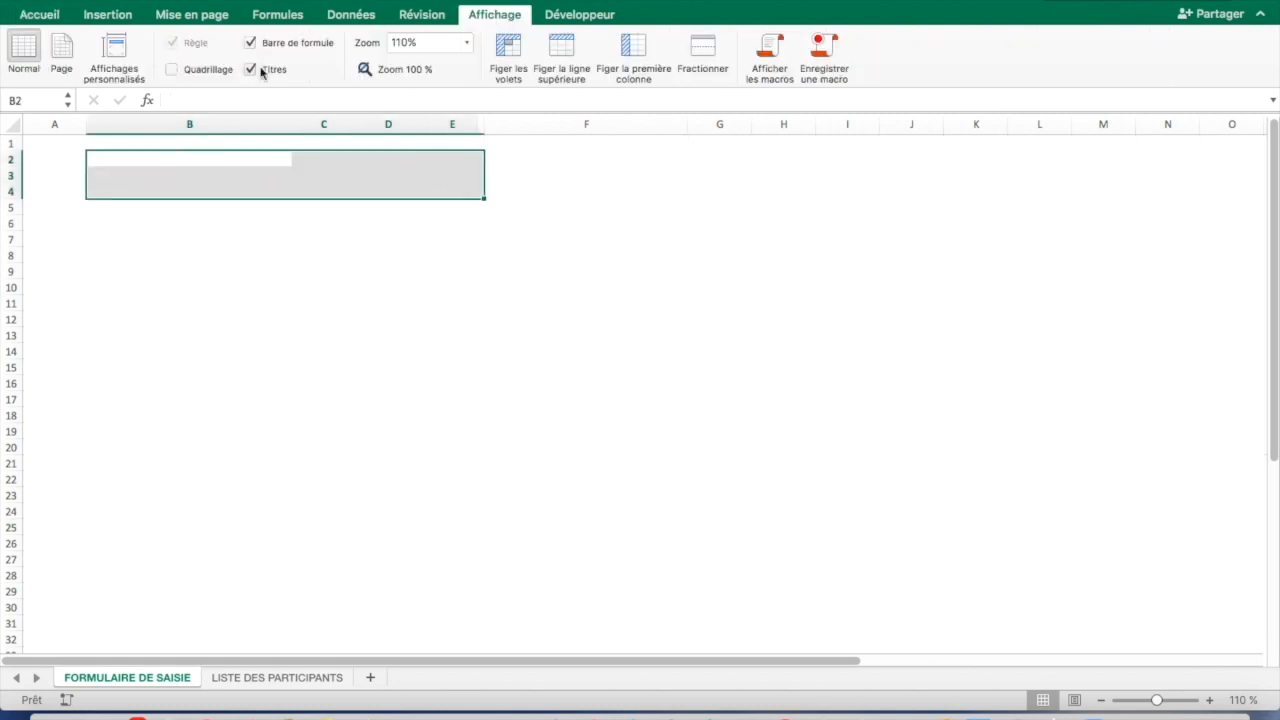
click(56, 14)
click(530, 69)
click(356, 43)
click(116, 69)
text(FORMULAIRE D'INSCRIPTION)
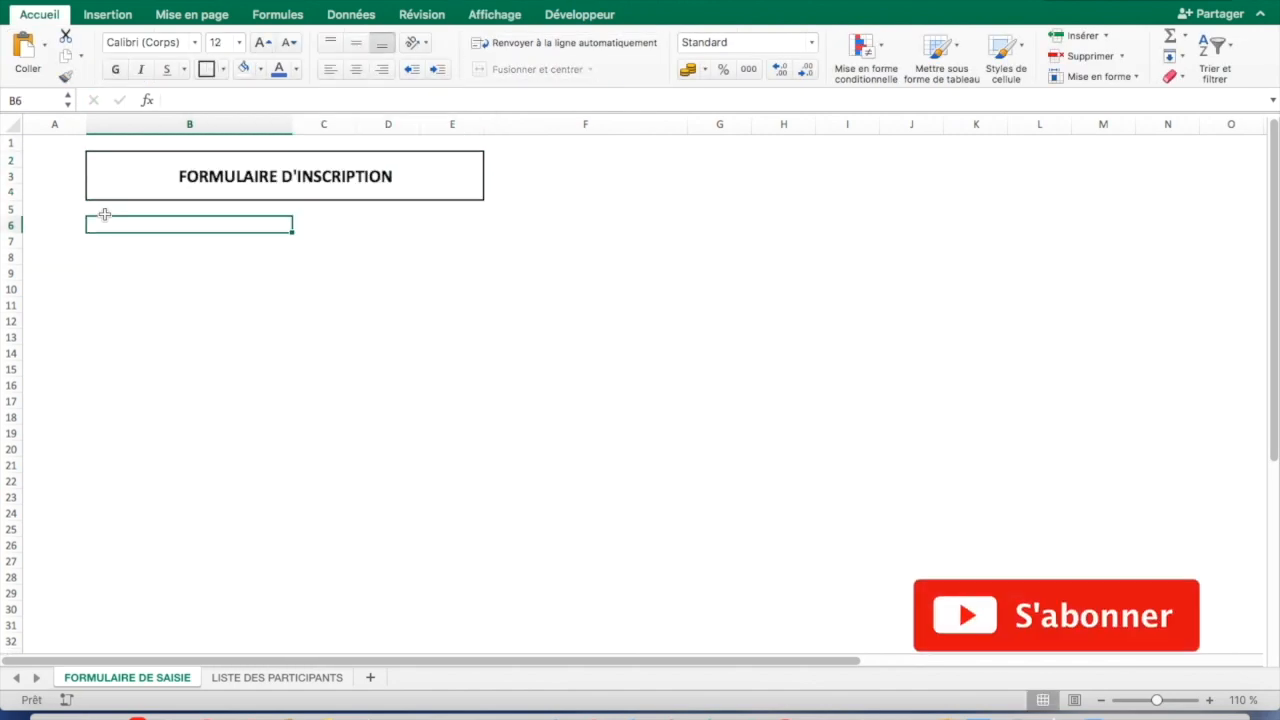
Step: Enter the label PRENOM in B6 and the label NOM in D6
text(PRENOM)
click(370, 225)
text(N)
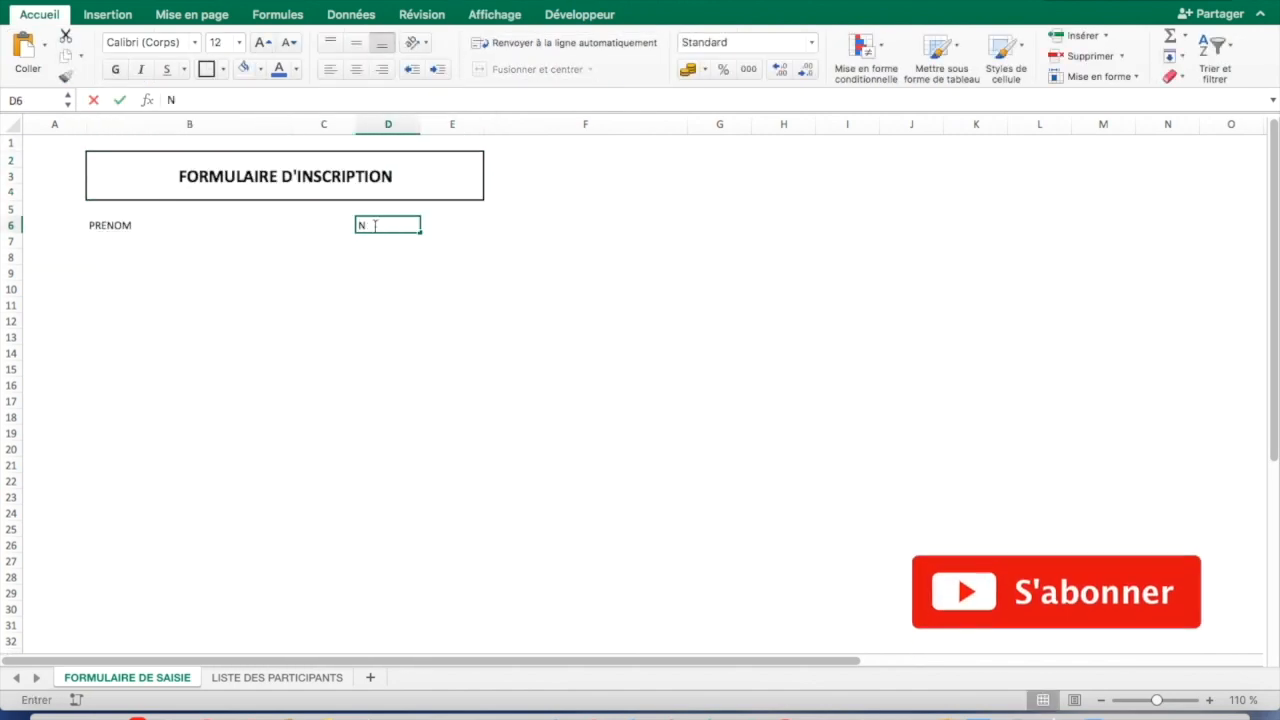
text(OM)
click(105, 257)
key(Return)
text(N)
key(BackSpace)
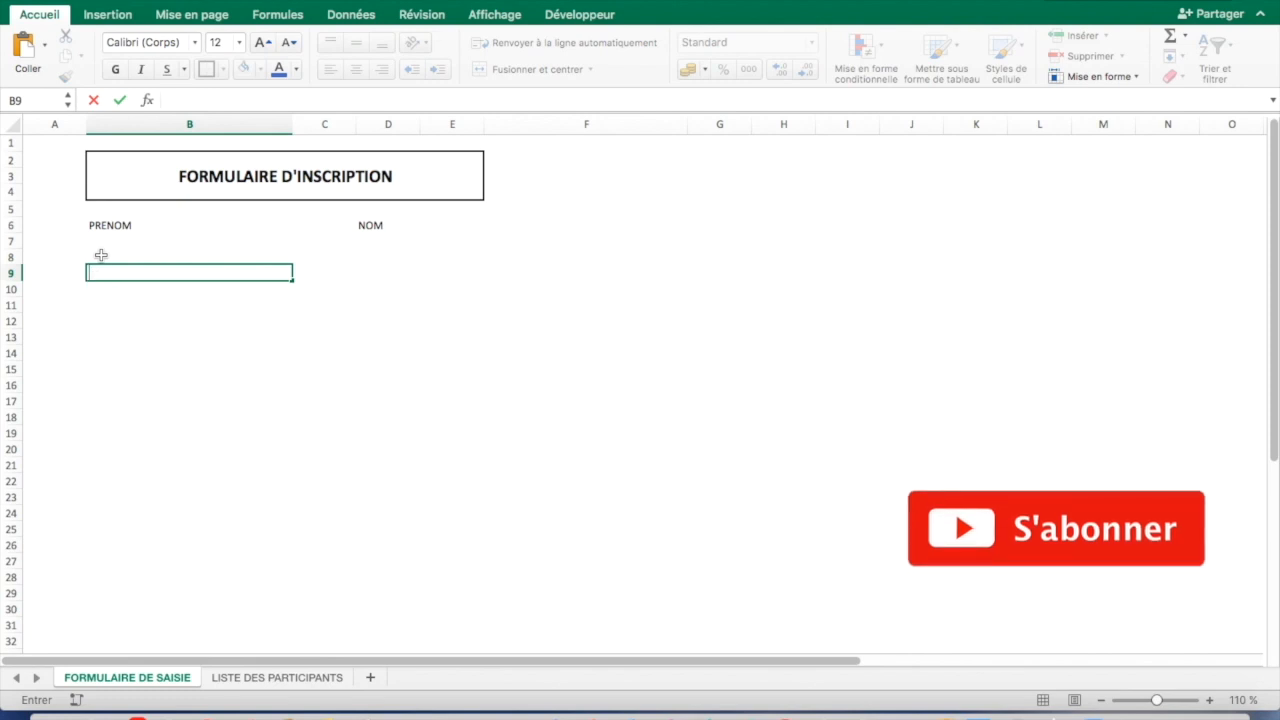
text(NOM)
key(Return)
key(Return)
click(107, 274)
key(Delete)
Step: Enter the labels TELEPHONE in B8, DATE D'INSCRIPTION in B10, NIVEAU in B12 and FONCTION in B14
click(107, 257)
text(TELEPHONE)
key(Return)
click(107, 289)
text(DATE D'INSCRIPTION)
key(Return)
click(108, 321)
text(NIVEAU)
key(Return)
key(Return)
text(FONCTION)
Step: Outline the form area below the title with a border, and make the six field labels larger and bold
drag(160, 190, 223, 384)
click(206, 69)
click(107, 226)
super+click(375, 226)
super+click(118, 258)
super+click(120, 290)
super+click(118, 321)
super+click(118, 353)
Step: Widen columns C and D, and give the title a larger font and a dark green fill
drag(324, 125, 530, 125)
click(230, 176)
click(262, 43)
click(262, 43)
click(260, 69)
Step: Fill the form area below the title, from column B to column E, with light green
click(328, 271)
drag(190, 209, 643, 431)
click(260, 69)
click(392, 185)
Step: Format the input cells B7, D7, B9, B11 and B13 with a white fill and 16-point bold italic blue text
click(123, 238)
click(125, 251)
super+click(500, 251)
super+click(125, 292)
super+click(125, 334)
super+click(125, 376)
click(265, 46)
click(265, 46)
click(141, 69)
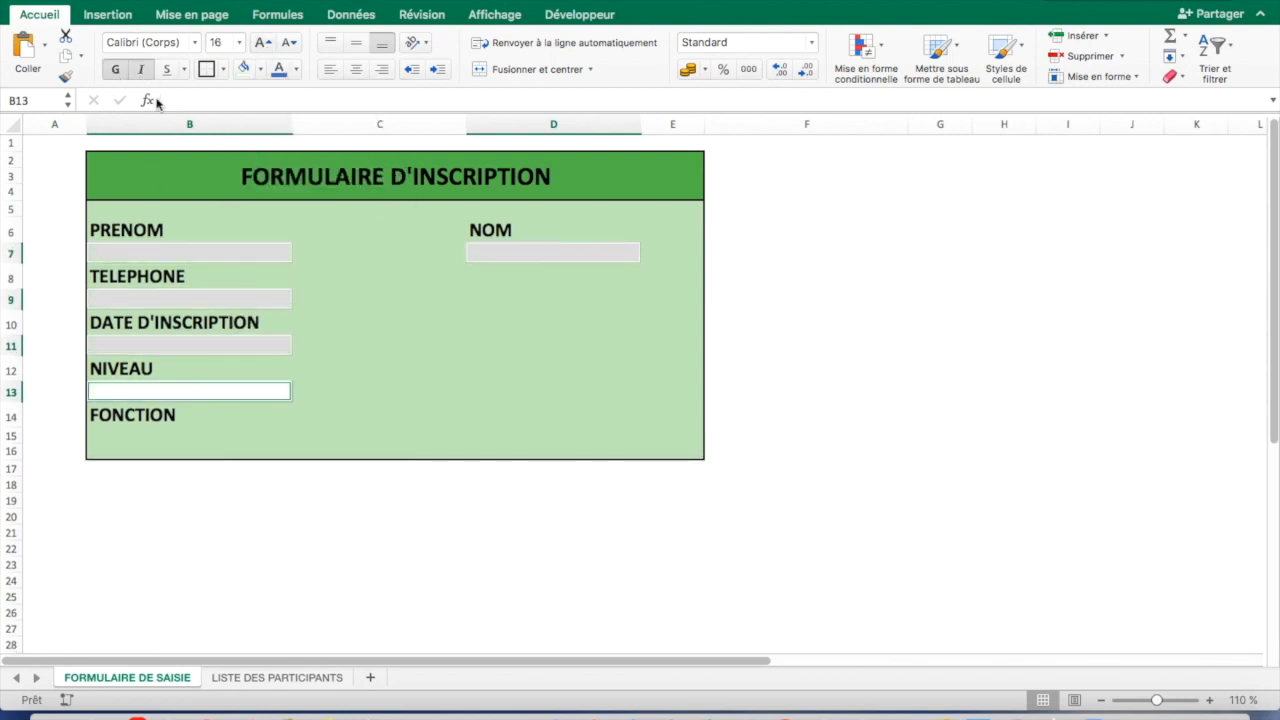
Step: Apply a thick dash-dot outline border to the input cells B7, D7, B9, B11 and B13 through the cell format settings
right_click(147, 254)
click(236, 501)
click(185, 341)
click(387, 318)
click(500, 686)
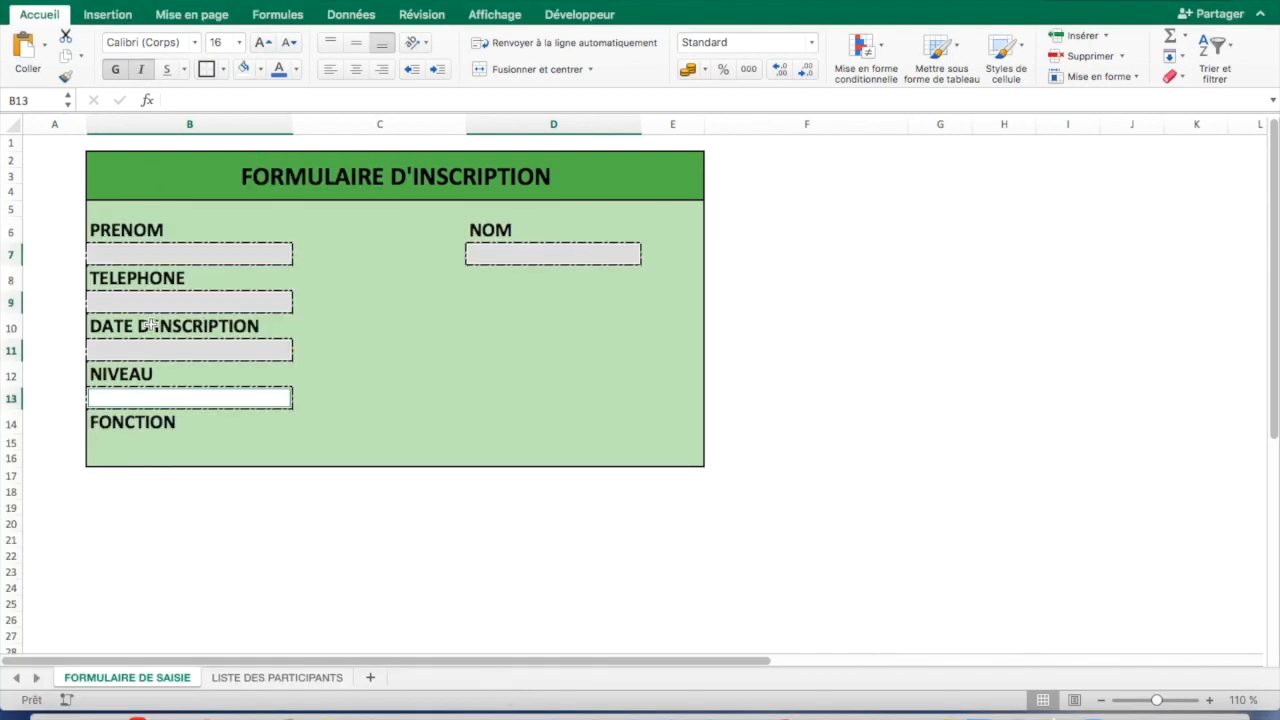
Step: Copy the formatted NIVEAU input cell B13 to B15 to create the FONCTION input cell
click(146, 399)
key(super+c)
click(113, 442)
key(super+v)
click(750, 398)
click(108, 250)
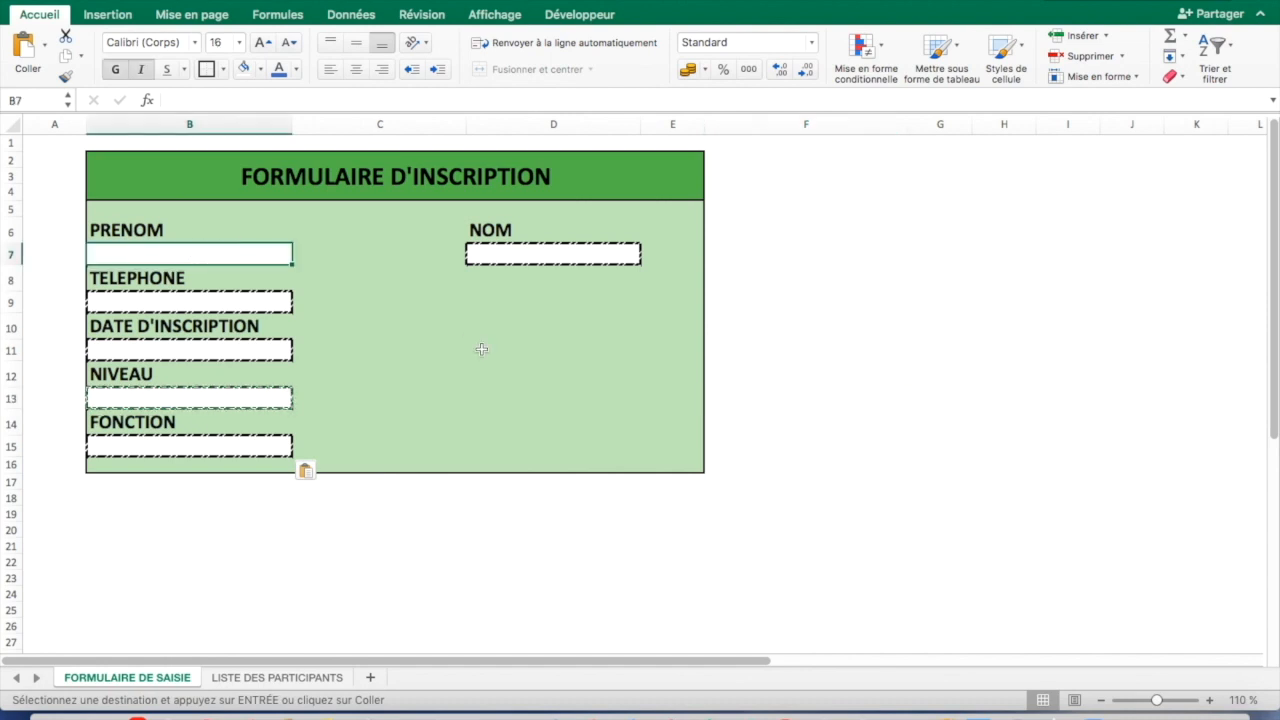
Step: Increase the font size of the FORMULAIRE D'INSCRIPTION title by two steps
click(380, 178)
click(261, 43)
click(261, 43)
click(553, 302)
Step: Make the input rows 7, 9, 11, 13 and 15 equally taller
click(125, 254)
click(11, 254)
super+click(11, 302)
super+click(11, 350)
super+click(11, 398)
super+click(11, 446)
drag(11, 458, 14, 474)
drag(12, 541, 12, 536)
click(1004, 319)
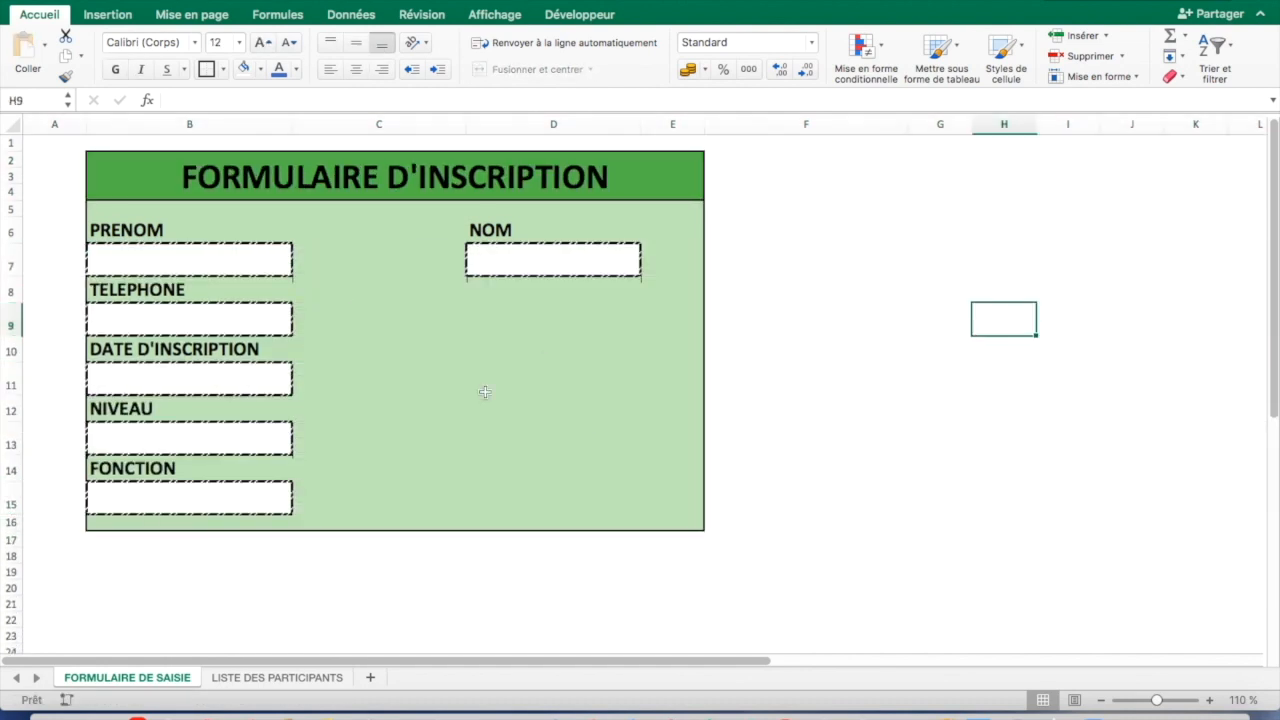
Step: Enter the participant's first name in the PRENOM cell and last name in the NOM cell
click(1210, 700)
click(1210, 700)
click(995, 433)
click(1031, 250)
click(138, 282)
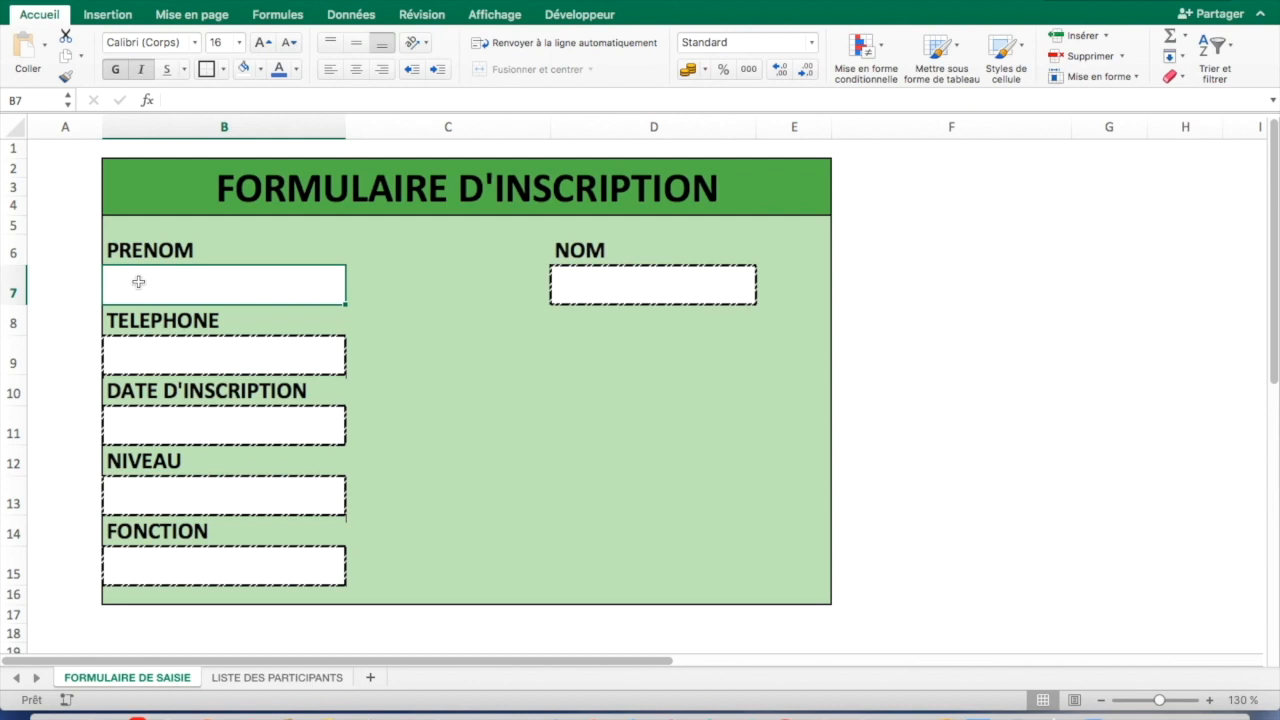
text(BAMBA)
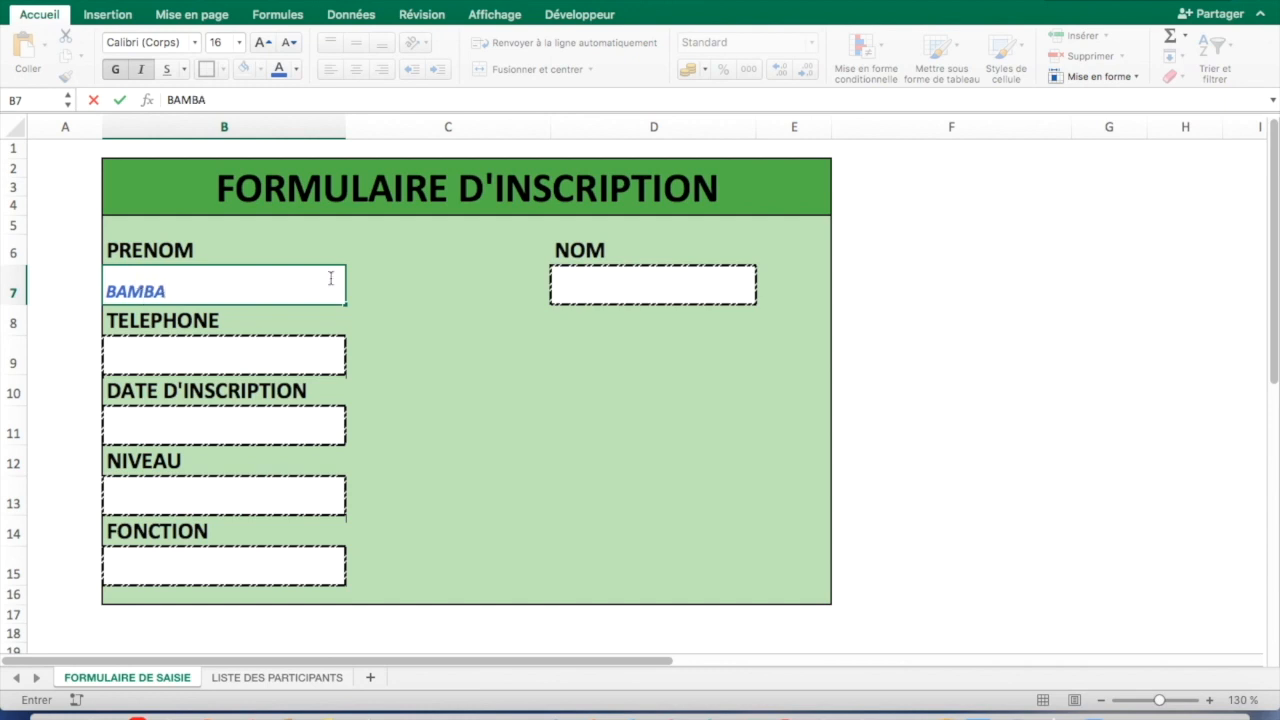
click(583, 282)
text(DIO)
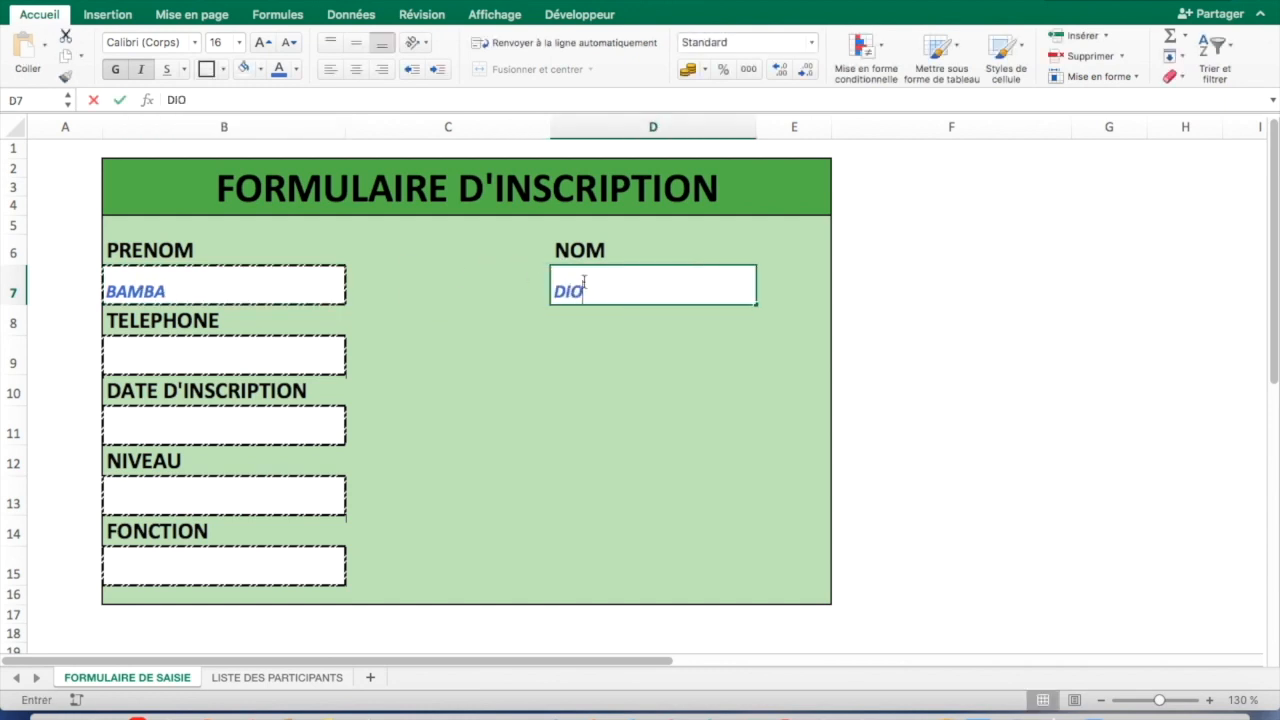
text(P)
Step: Enter the participant's phone number under TELEPHONE and 23/08/2020 under DATE D'INSCRIPTION
click(148, 356)
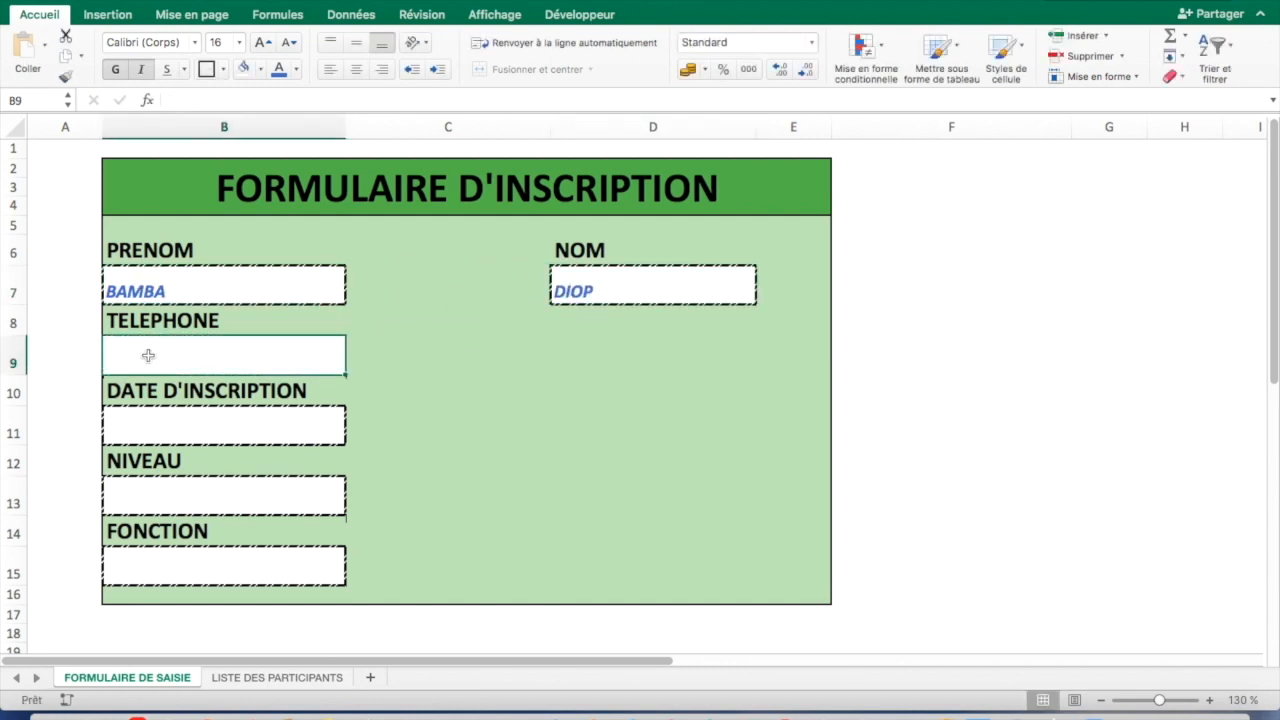
text(666666)
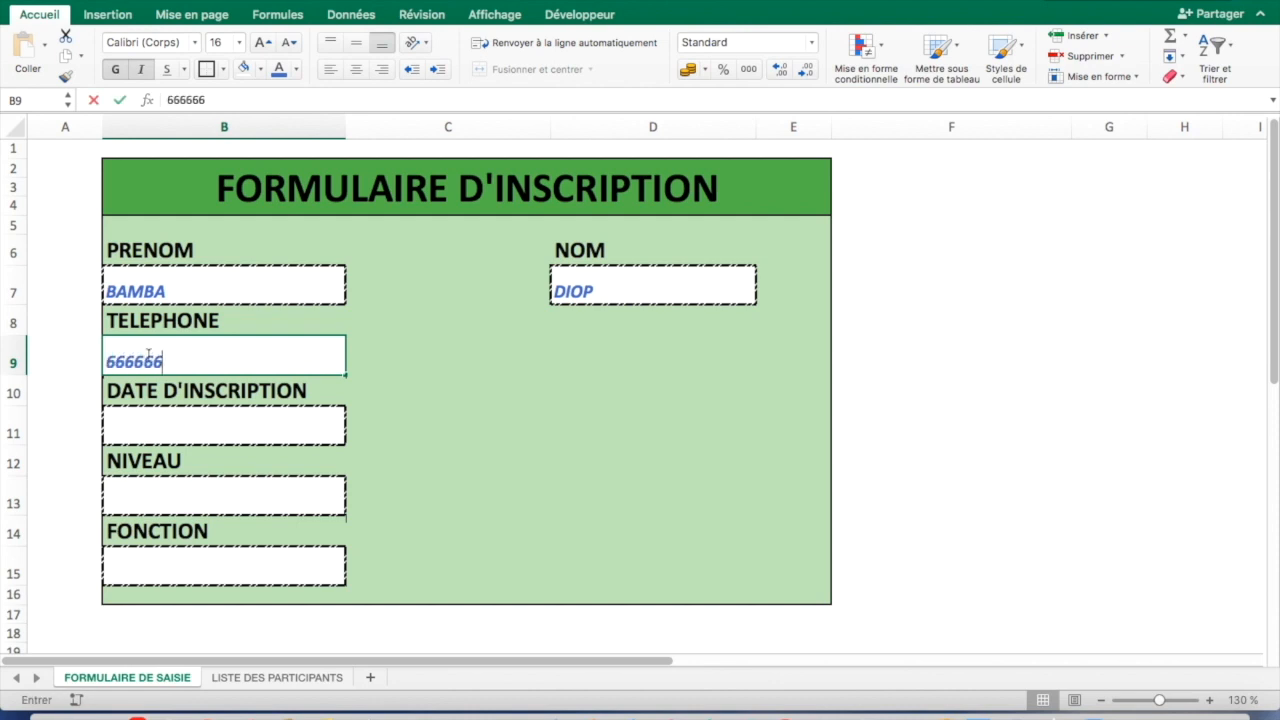
click(138, 433)
text(23)
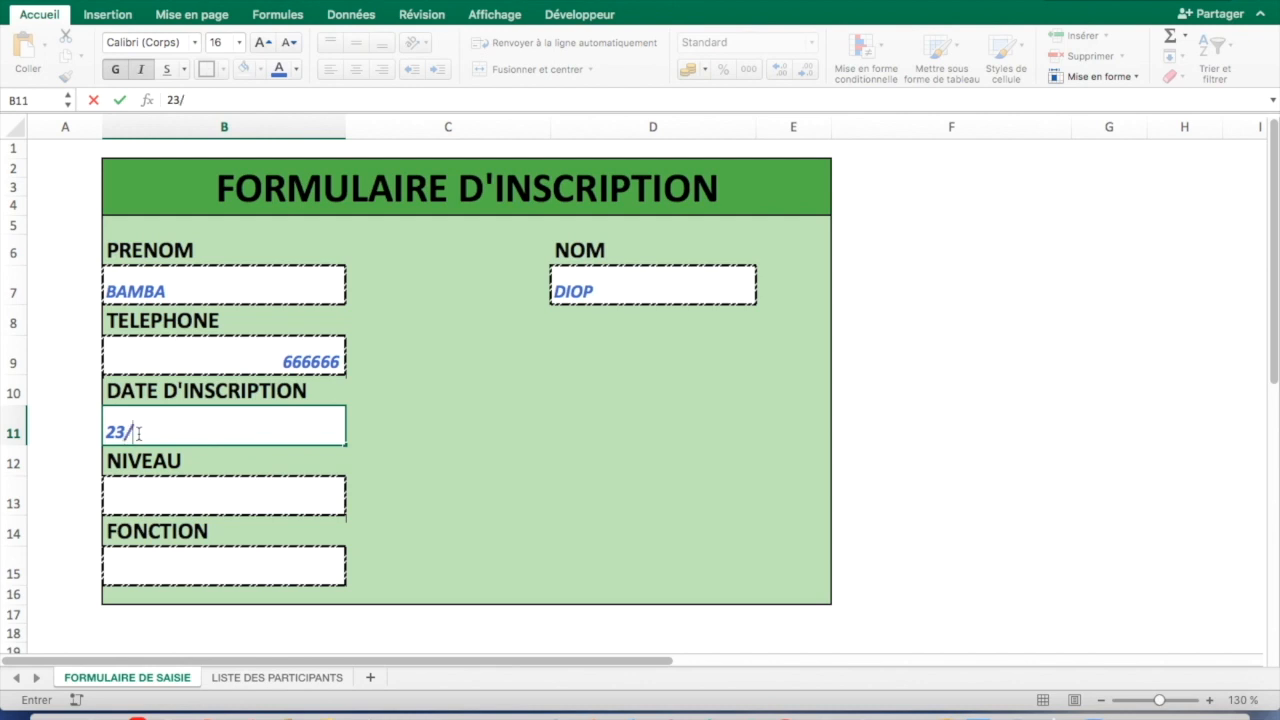
text(/08/2020)
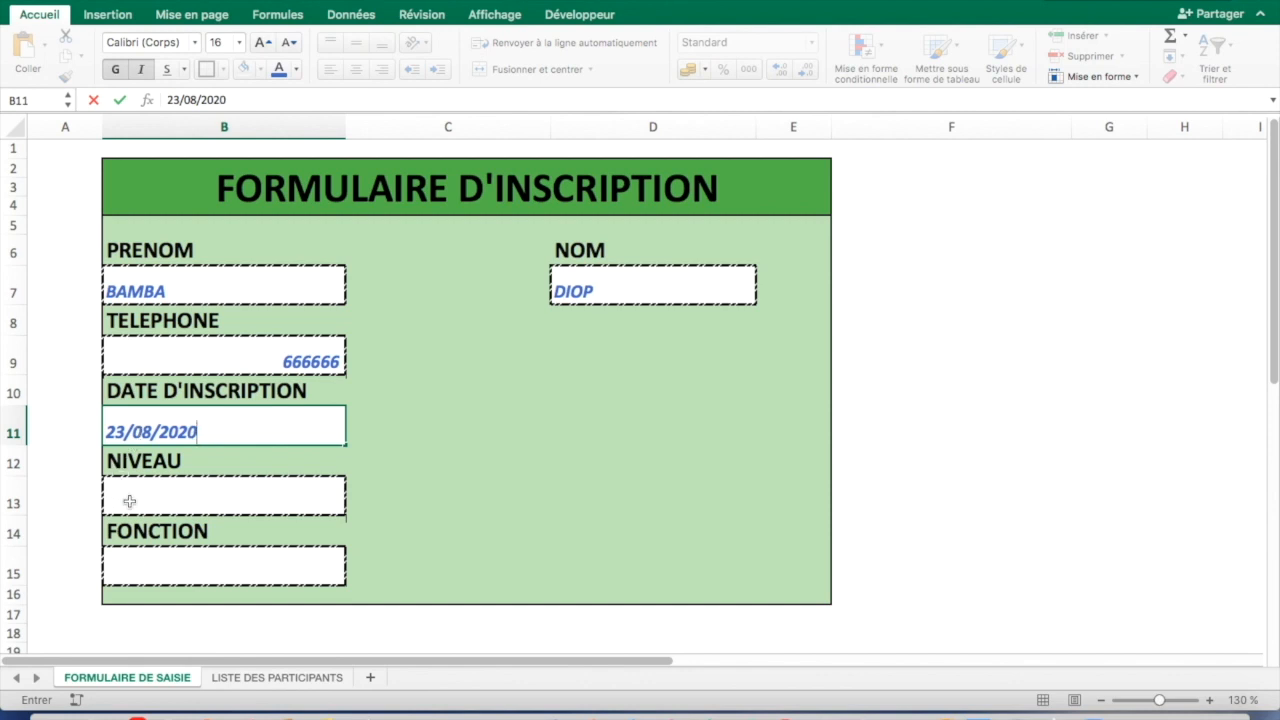
Step: Enter BAC under NIVEAU and AIDE COMPTABLE under FONCTION
click(130, 498)
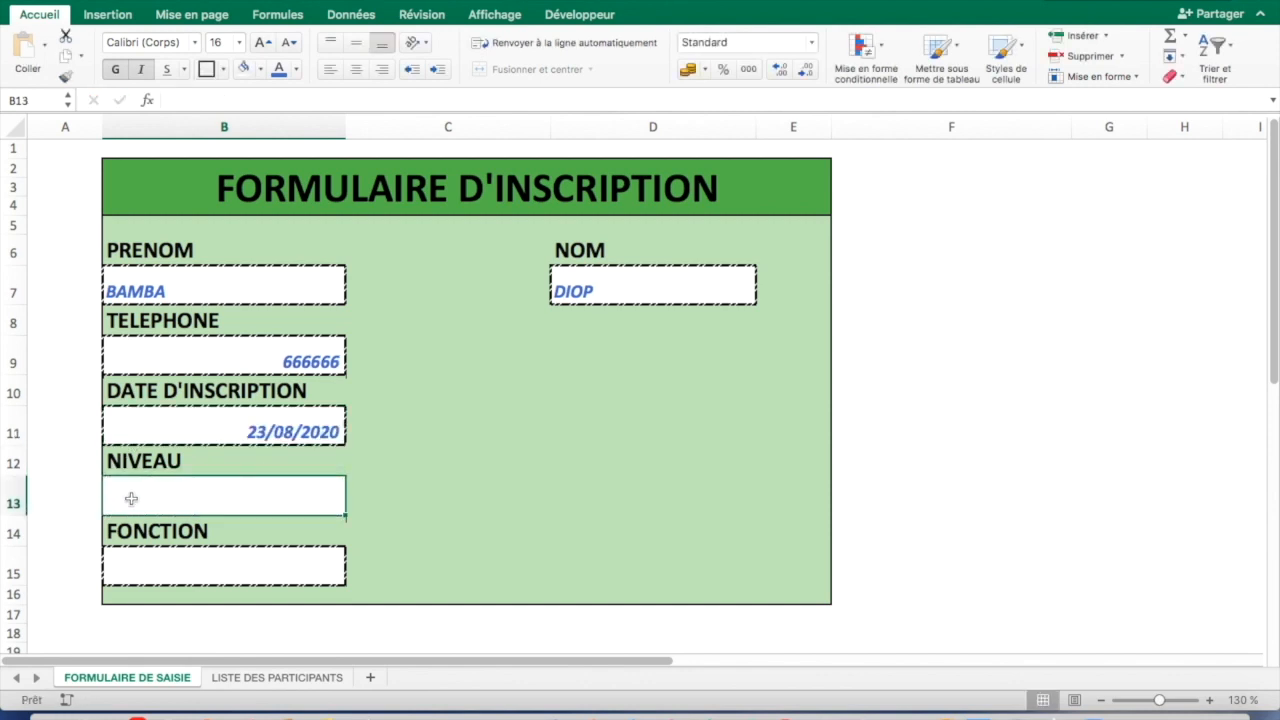
text(BAC)
click(150, 567)
text(AIDE COMPTABLE)
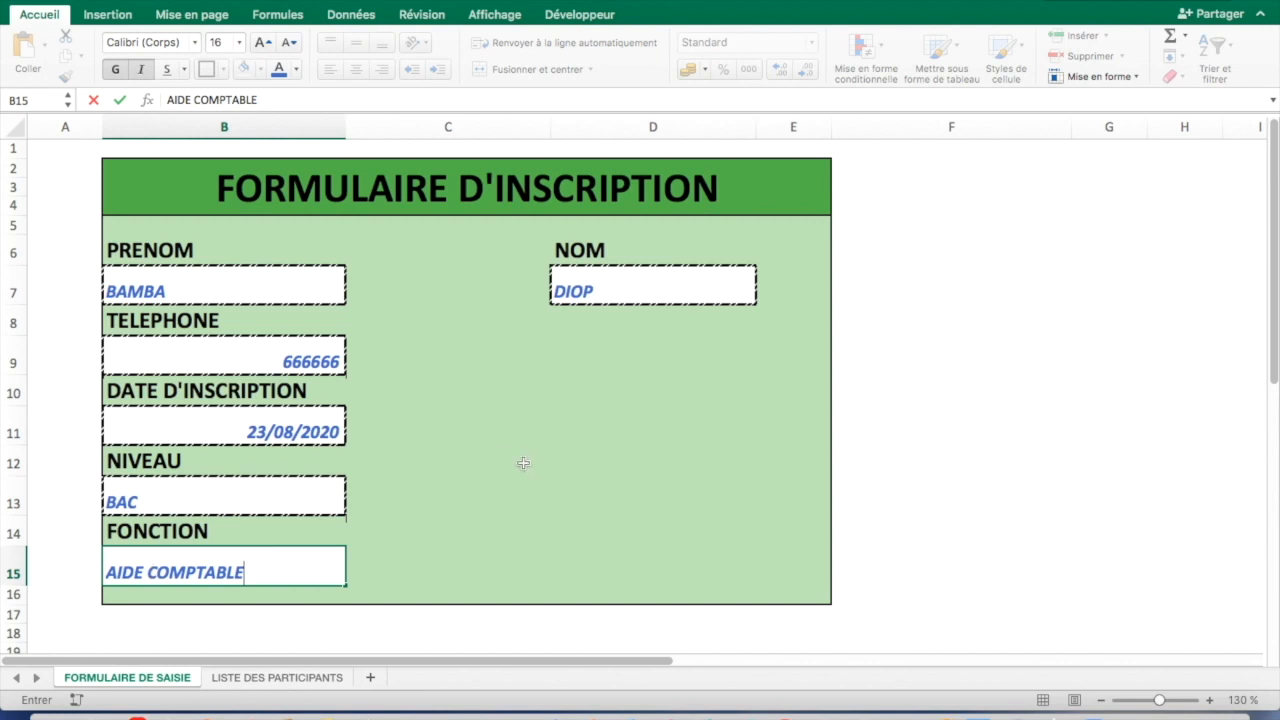
click(523, 463)
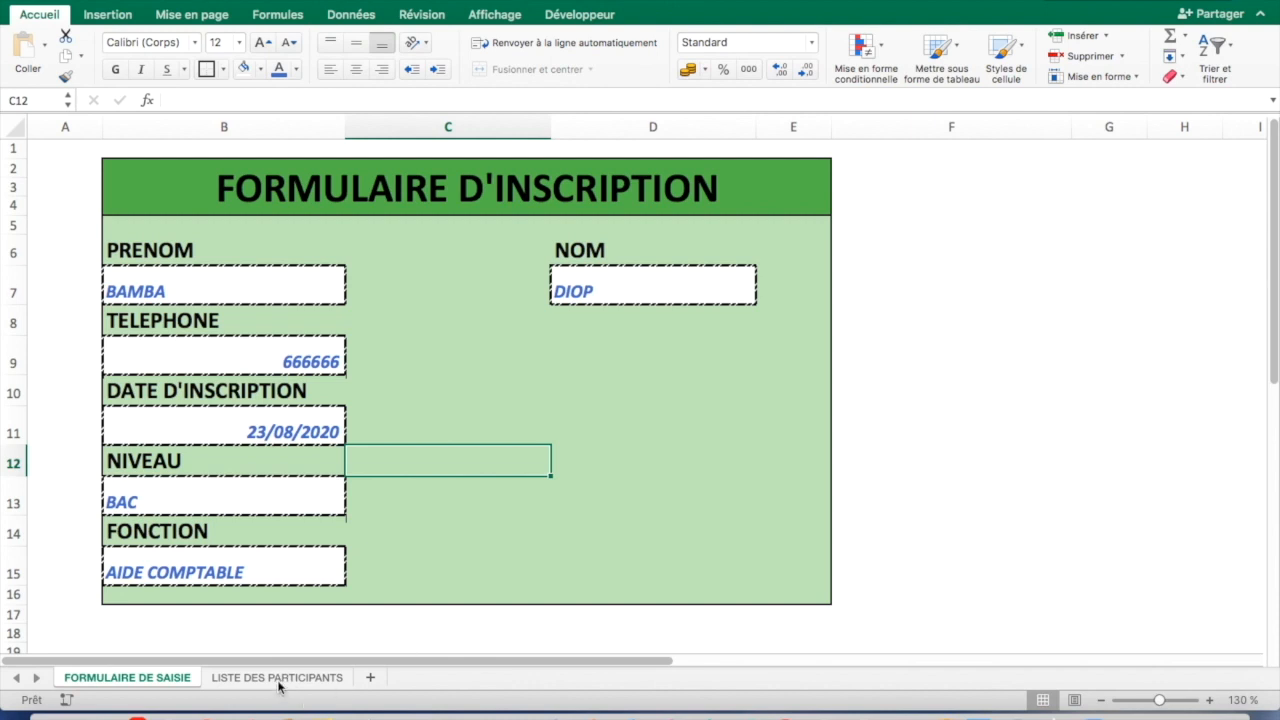
Step: Start recording a macro named FORMULAIRE, stored in this workbook, from the LISTE DES PARTICIPANTS sheet
click(280, 679)
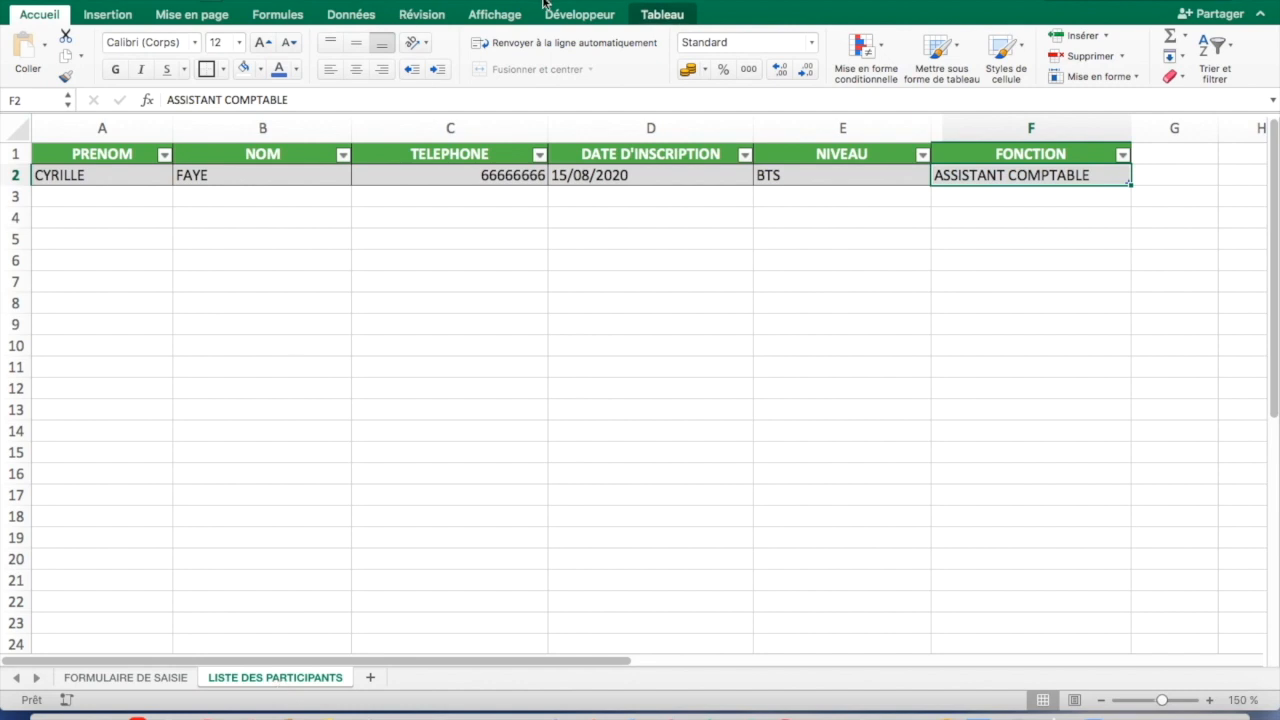
click(598, 18)
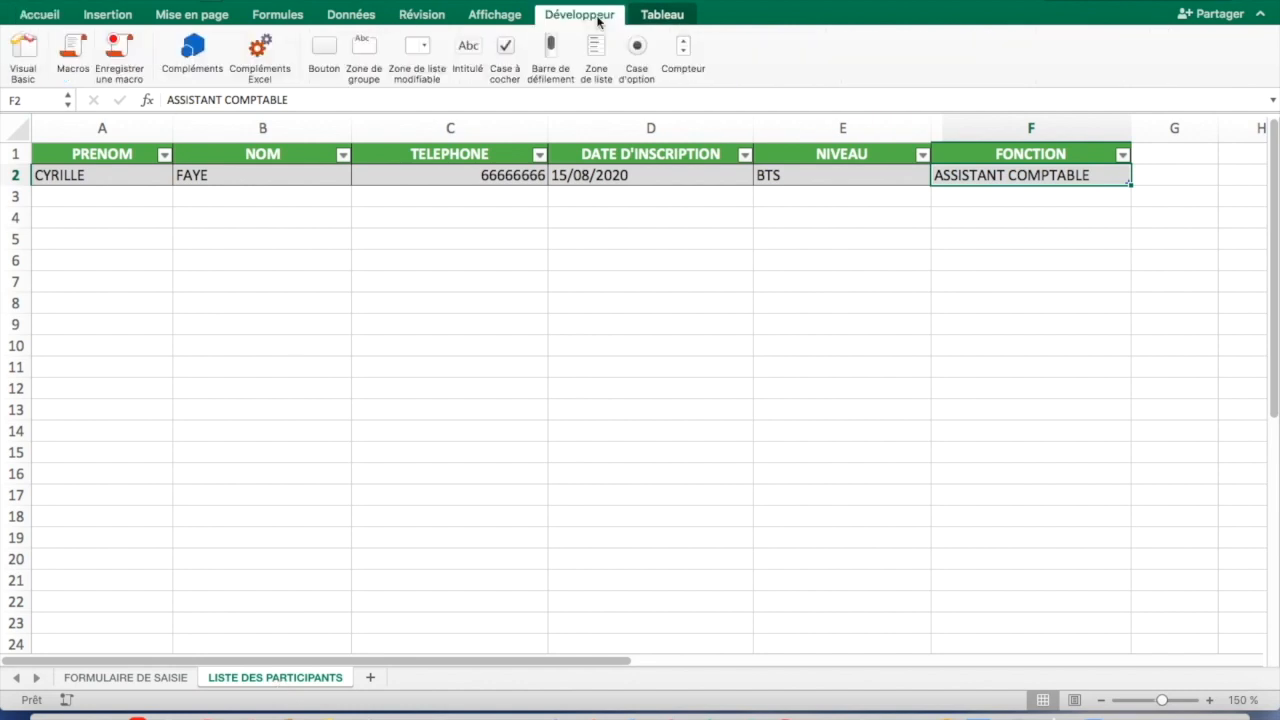
click(120, 48)
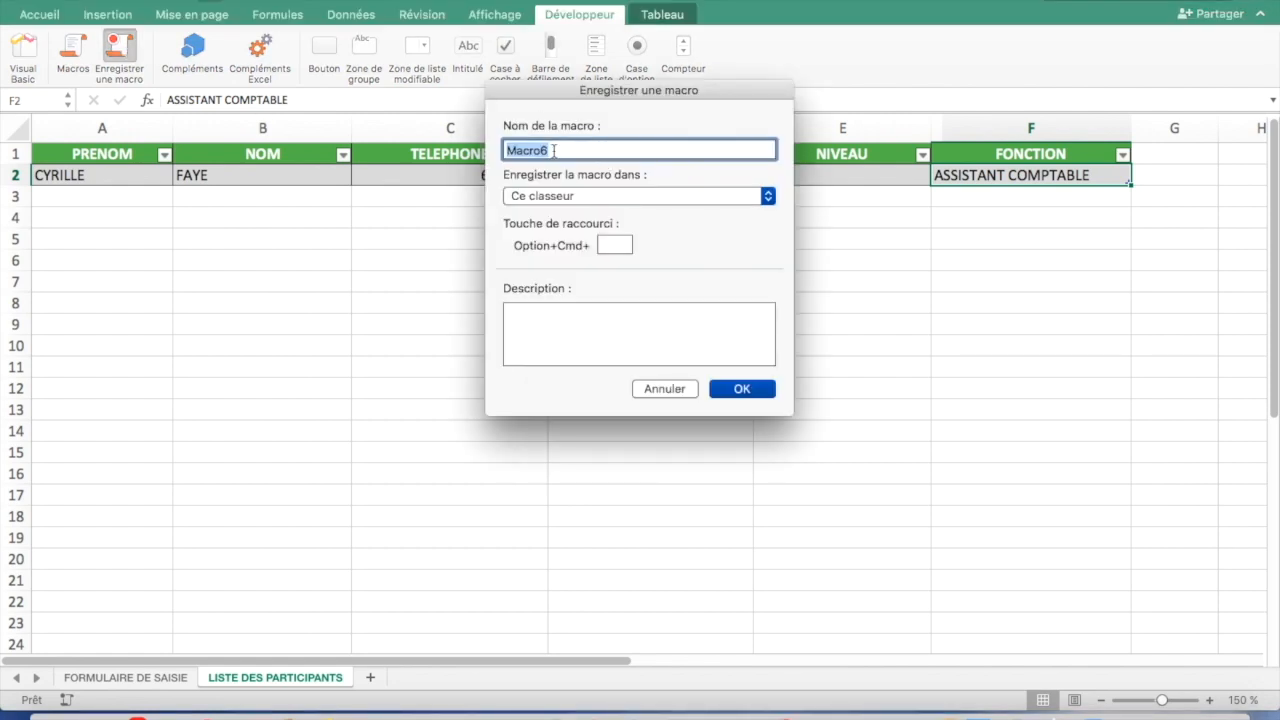
text(FORMULAIRE)
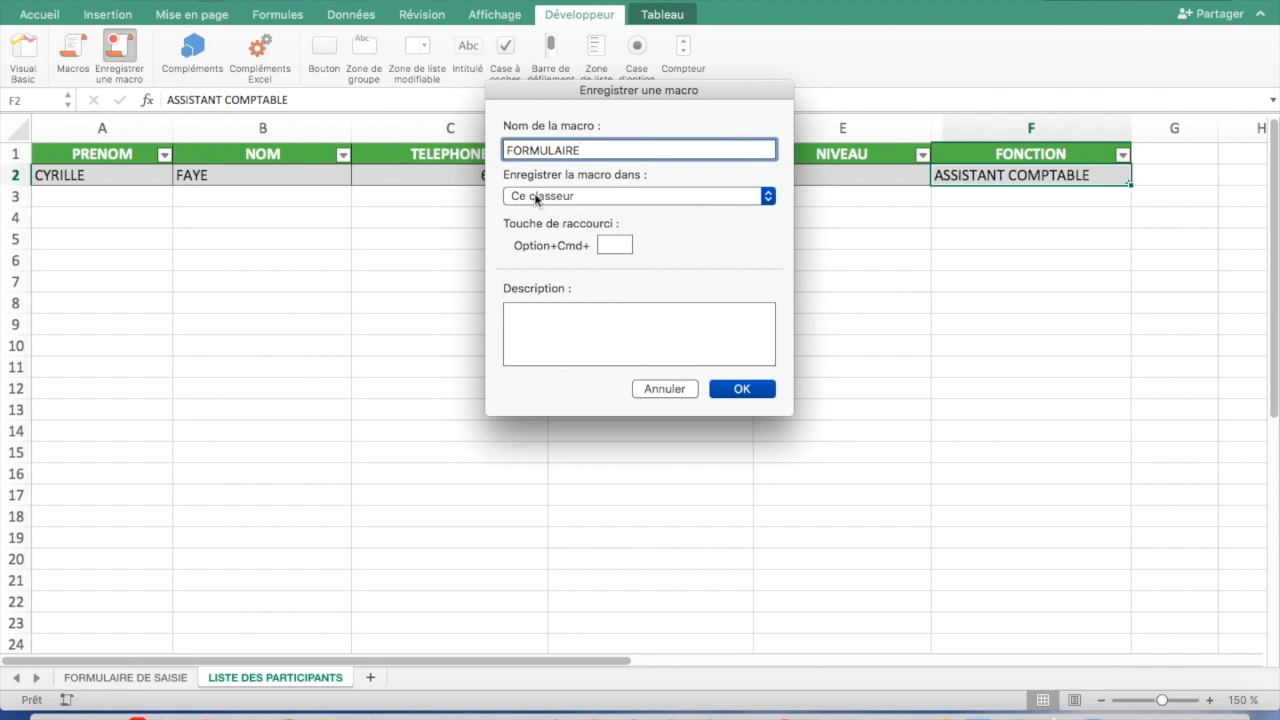
click(720, 393)
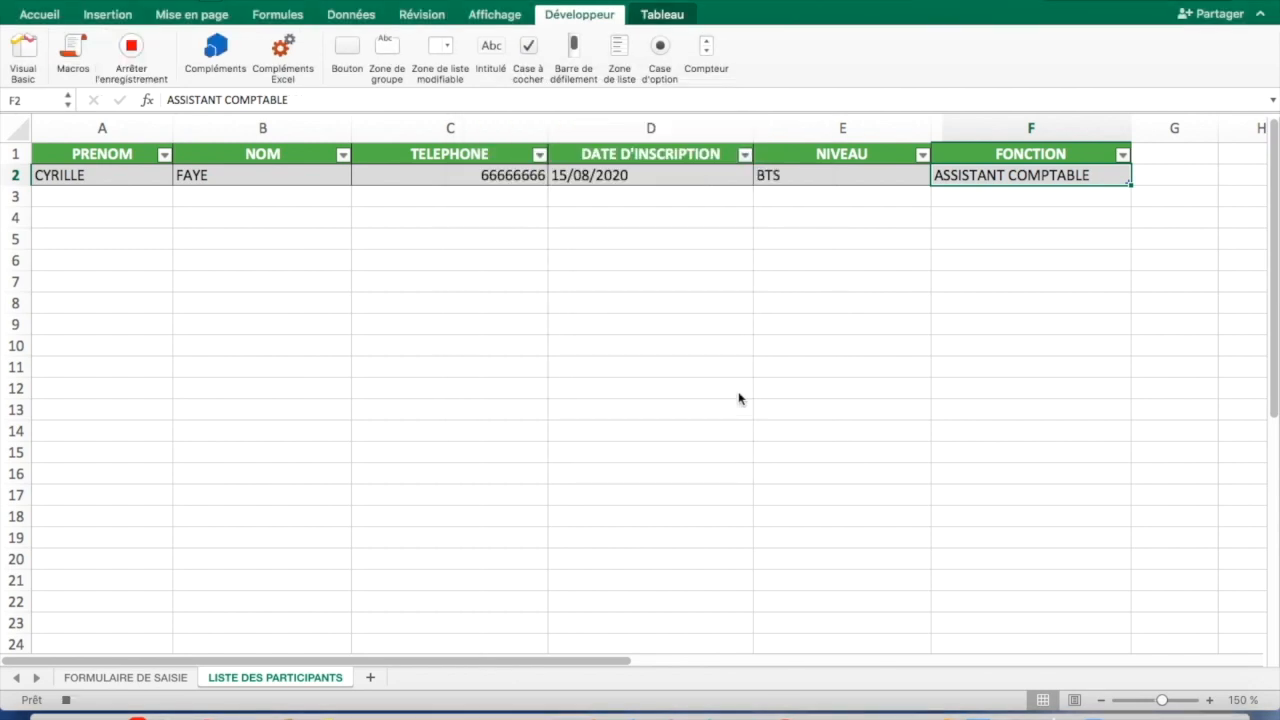
Step: Insert an empty row at row 2, directly below the participant table's headers
click(16, 175)
right_click(16, 175)
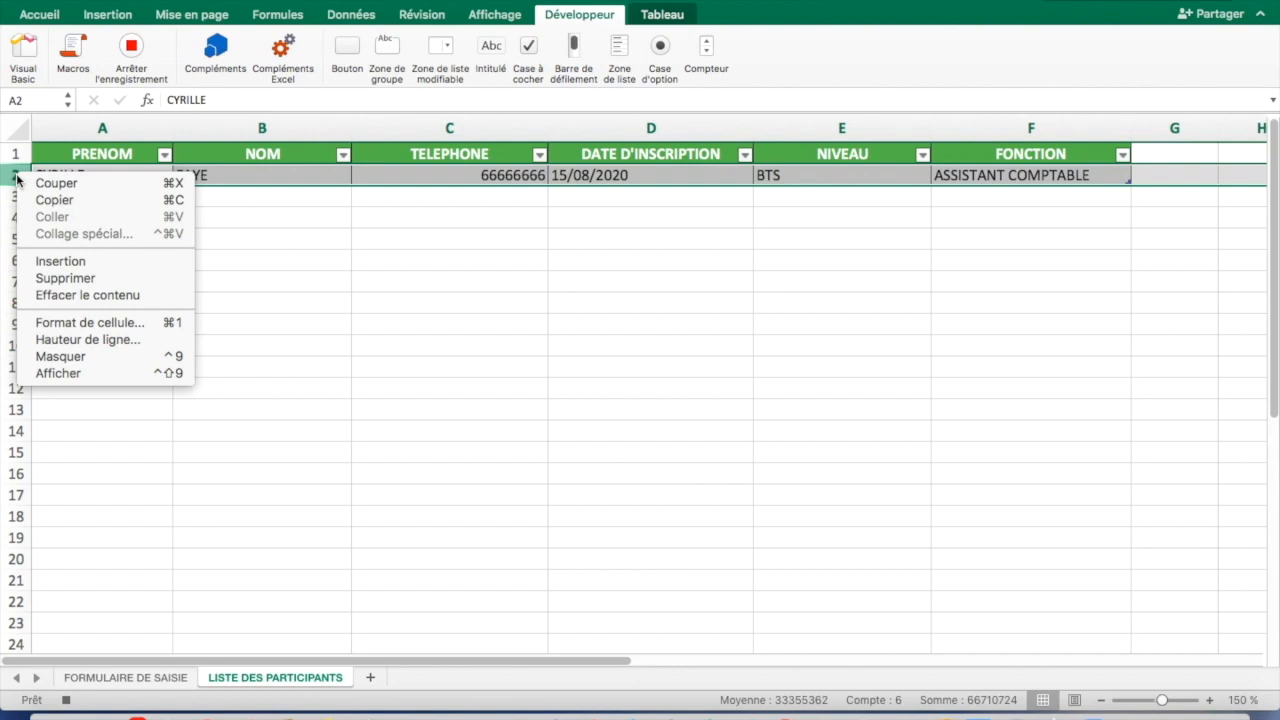
click(63, 262)
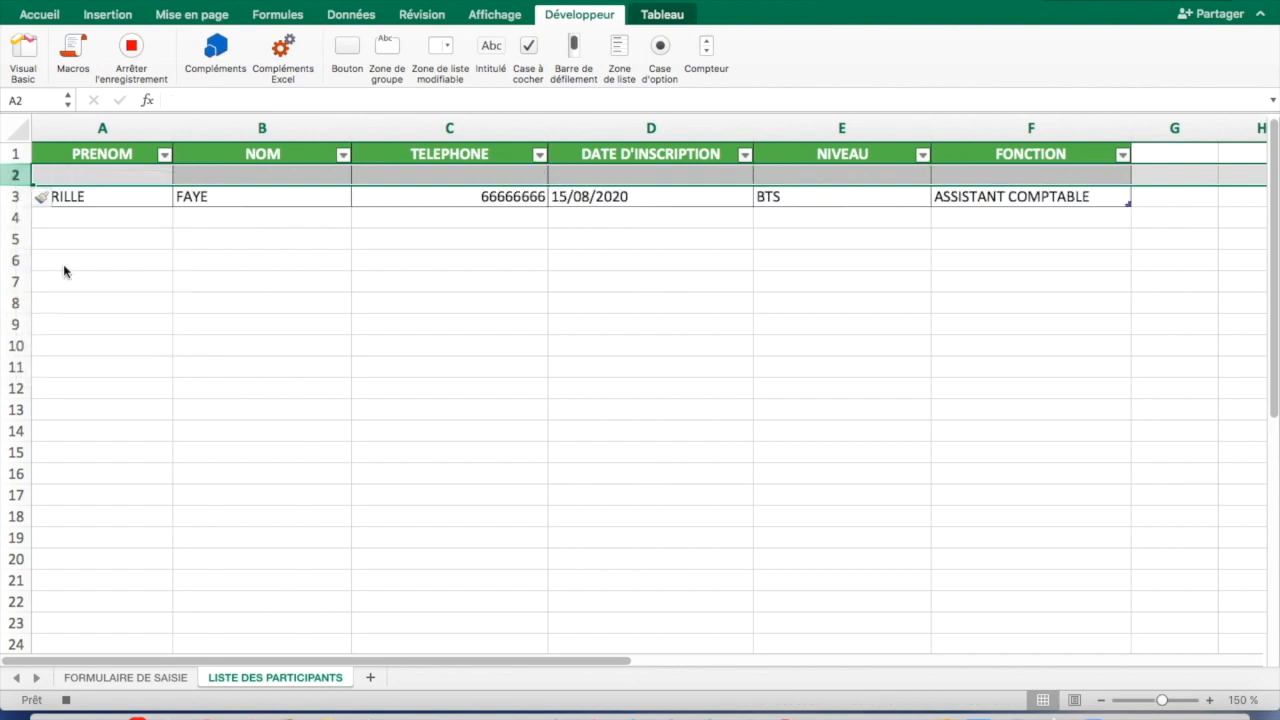
Step: Copy the first name from B7 of FORMULAIRE DE SAISIE and paste it as a value into A2 of LISTE DES PARTICIPANTS
click(92, 176)
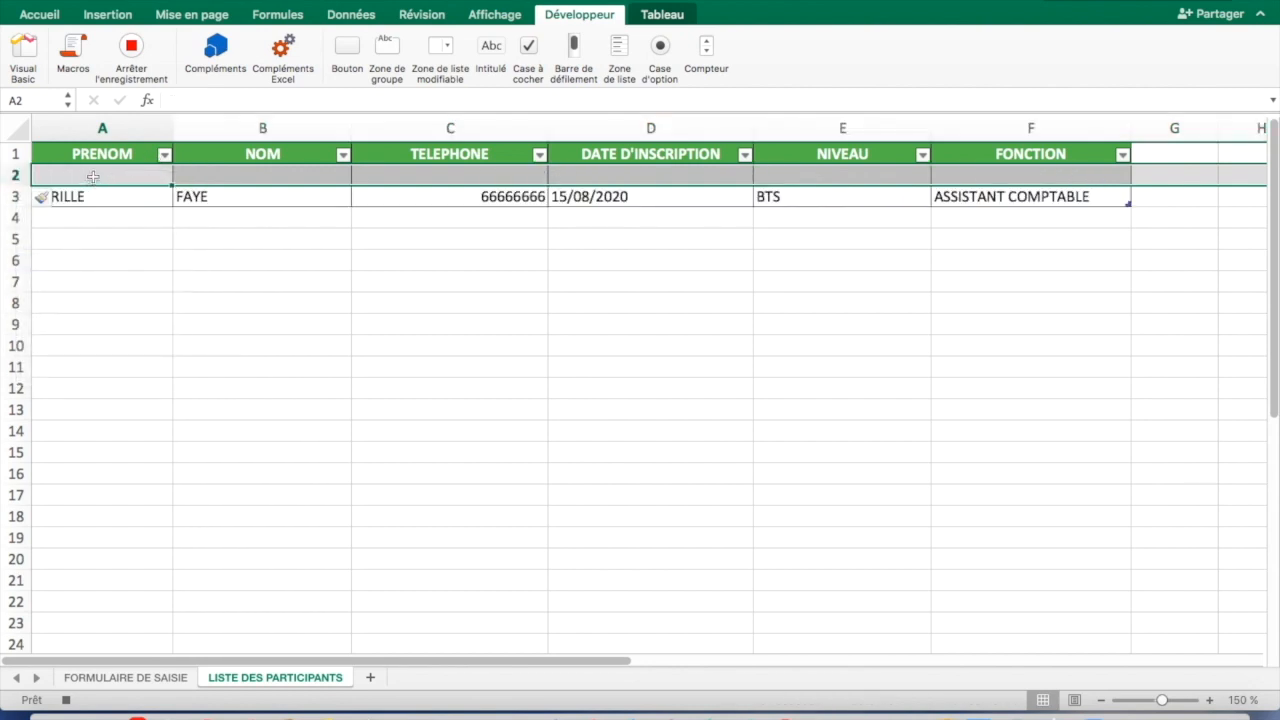
click(139, 682)
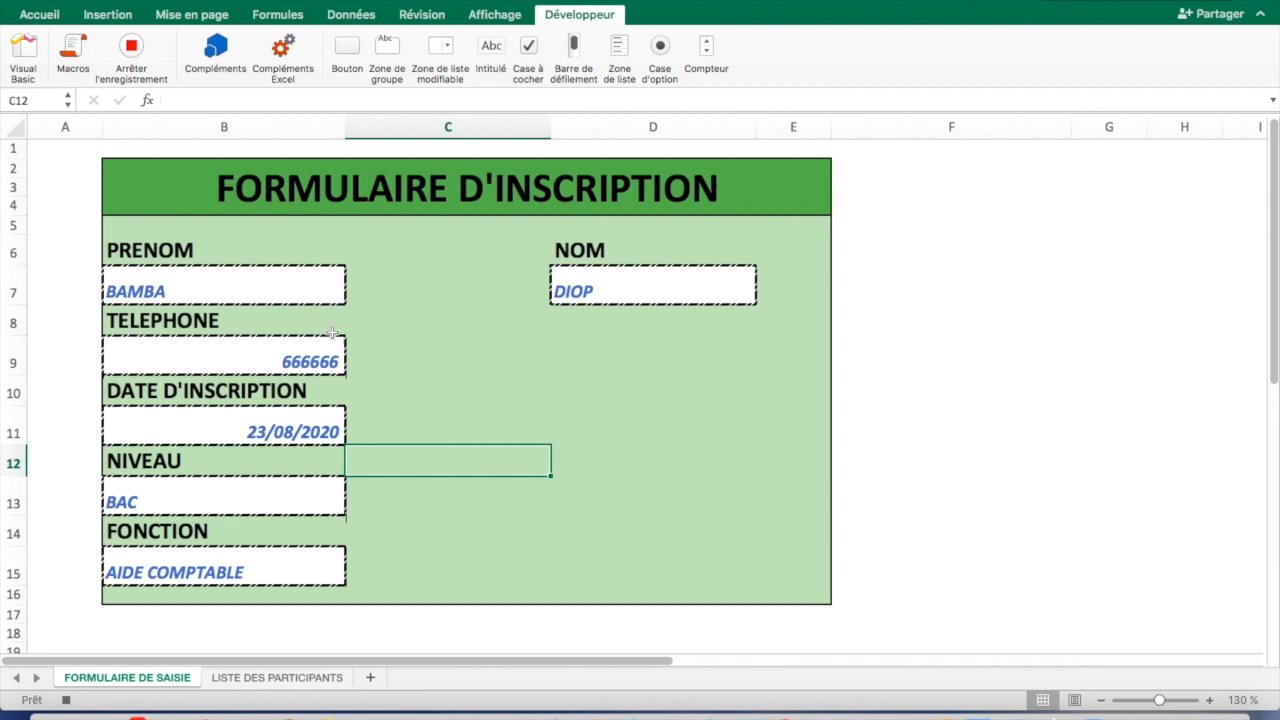
click(145, 291)
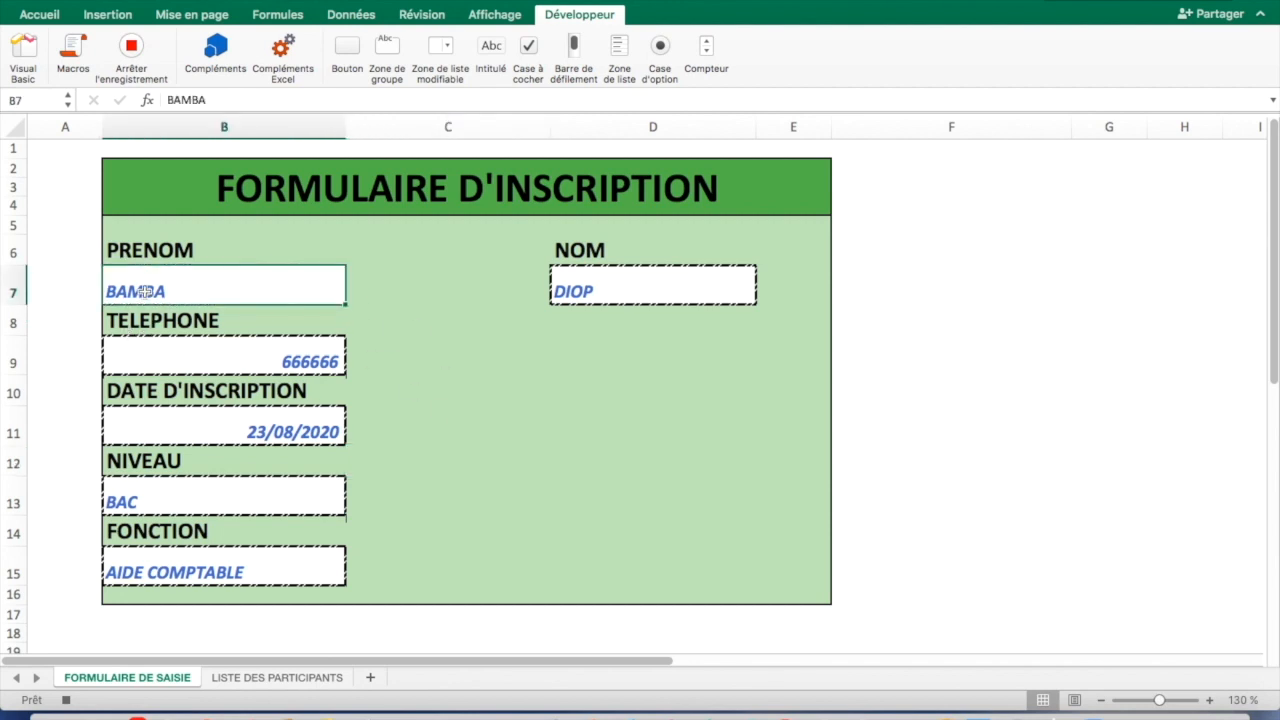
click(266, 678)
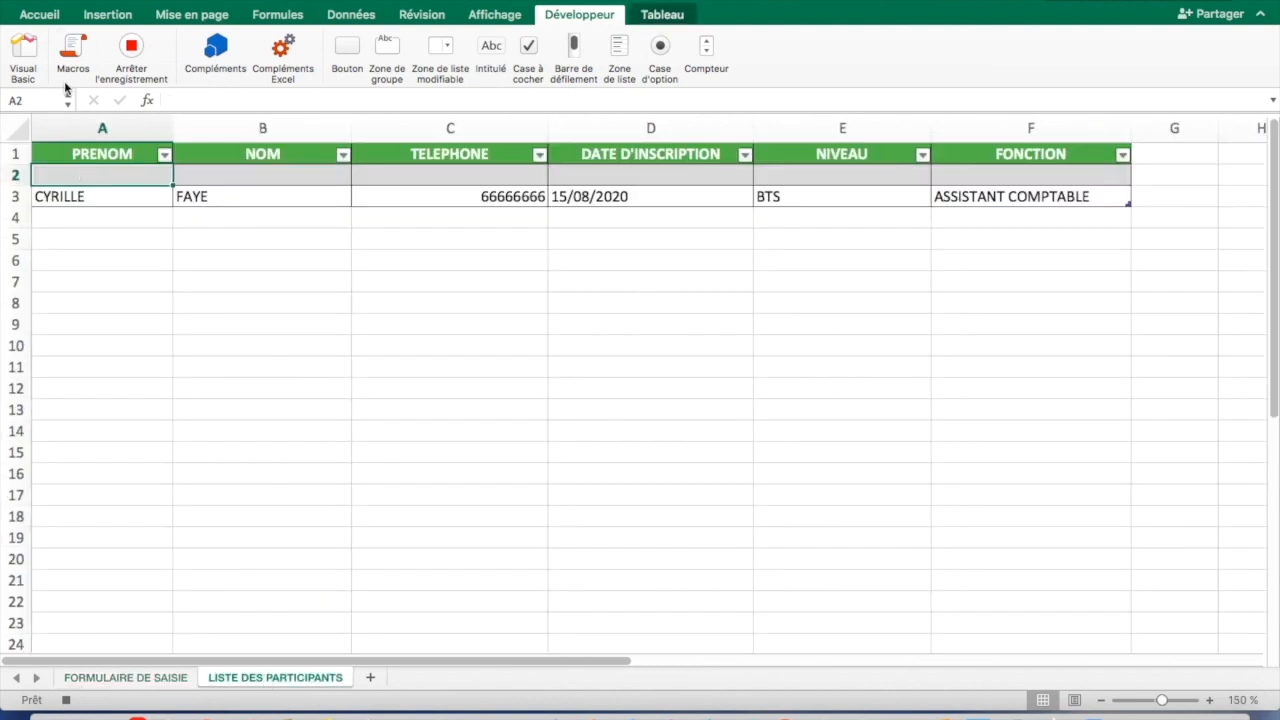
click(42, 15)
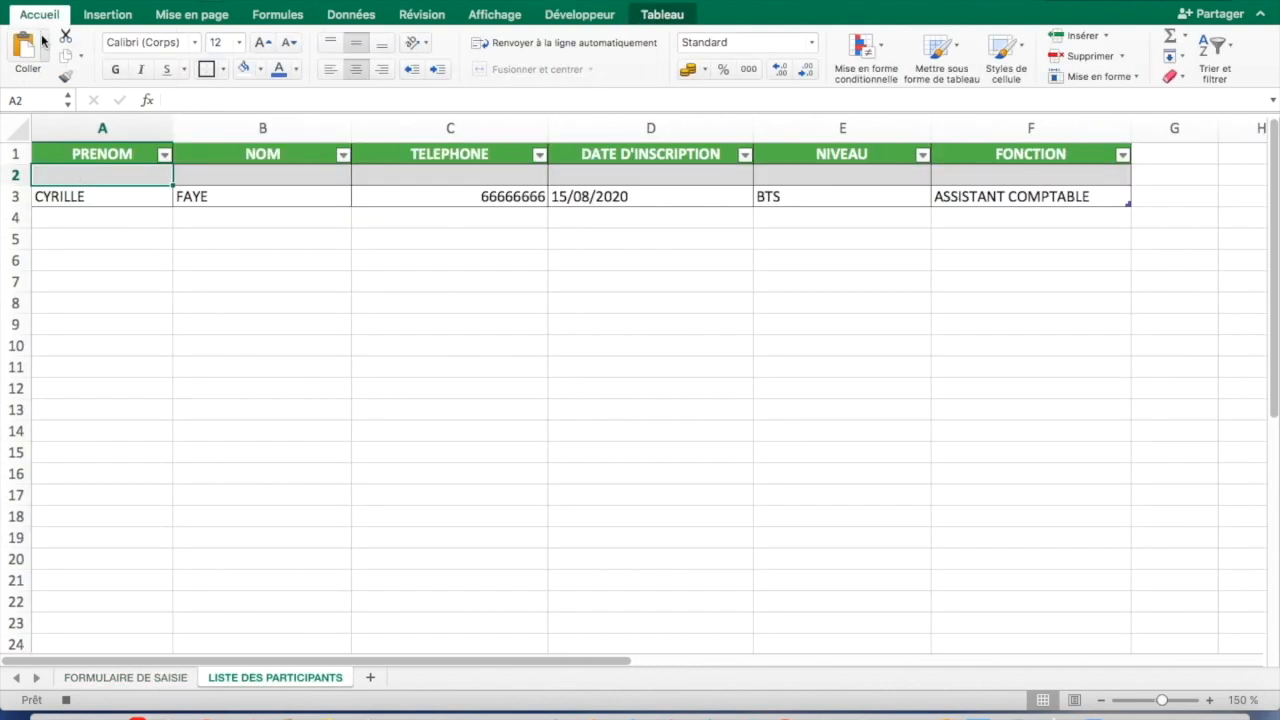
click(45, 37)
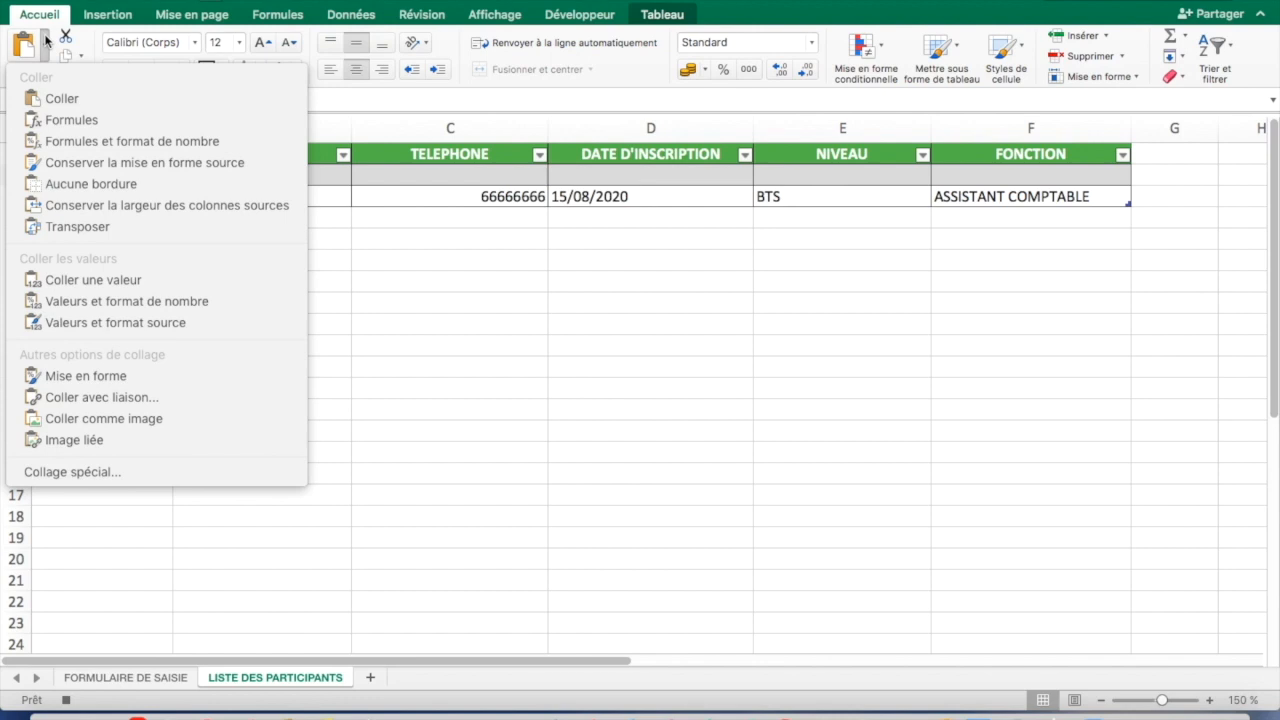
click(105, 279)
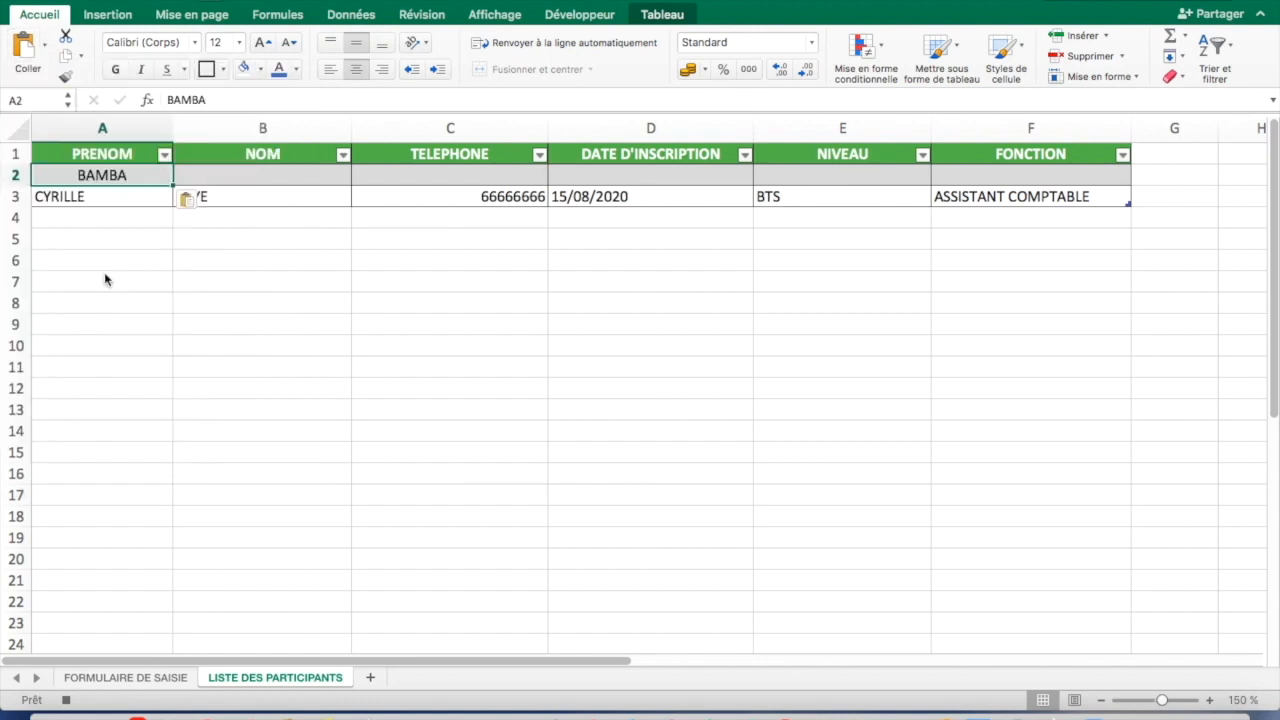
Step: Copy the telephone number from B9 of FORMULAIRE DE SAISIE and paste it as a value into C2 of LISTE DES PARTICIPANTS
click(166, 680)
click(290, 348)
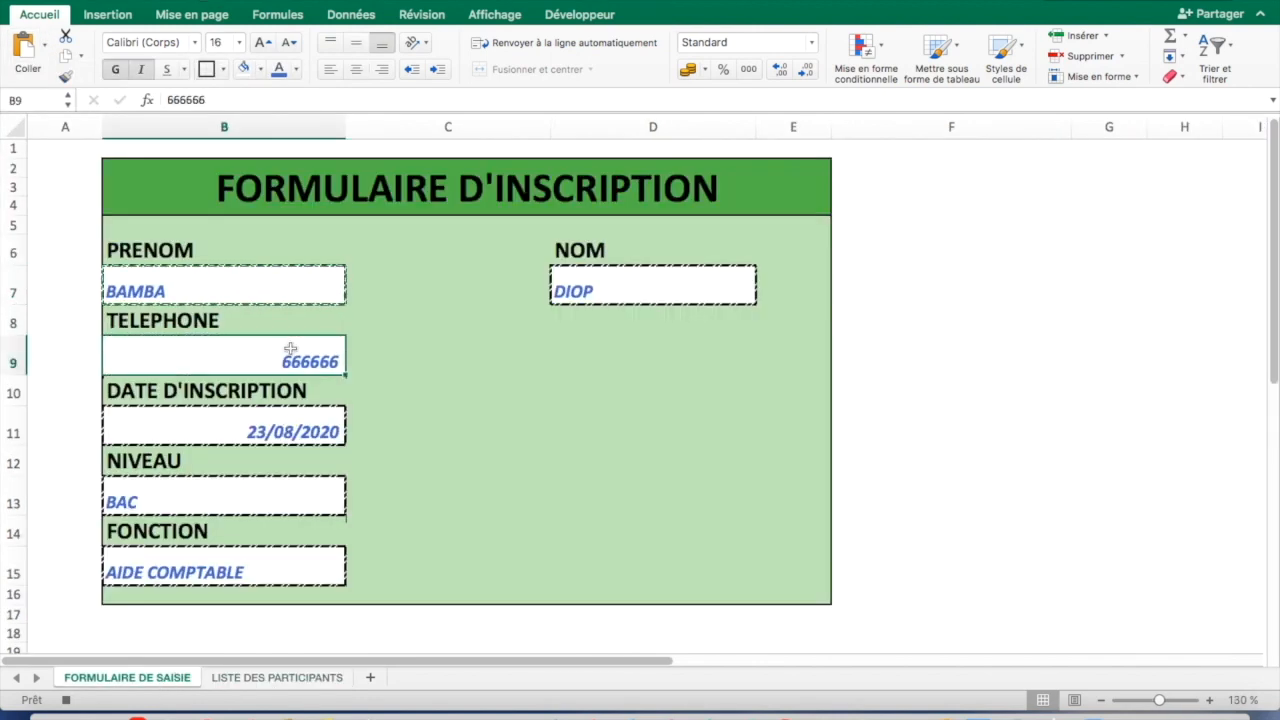
key(ctrl+c)
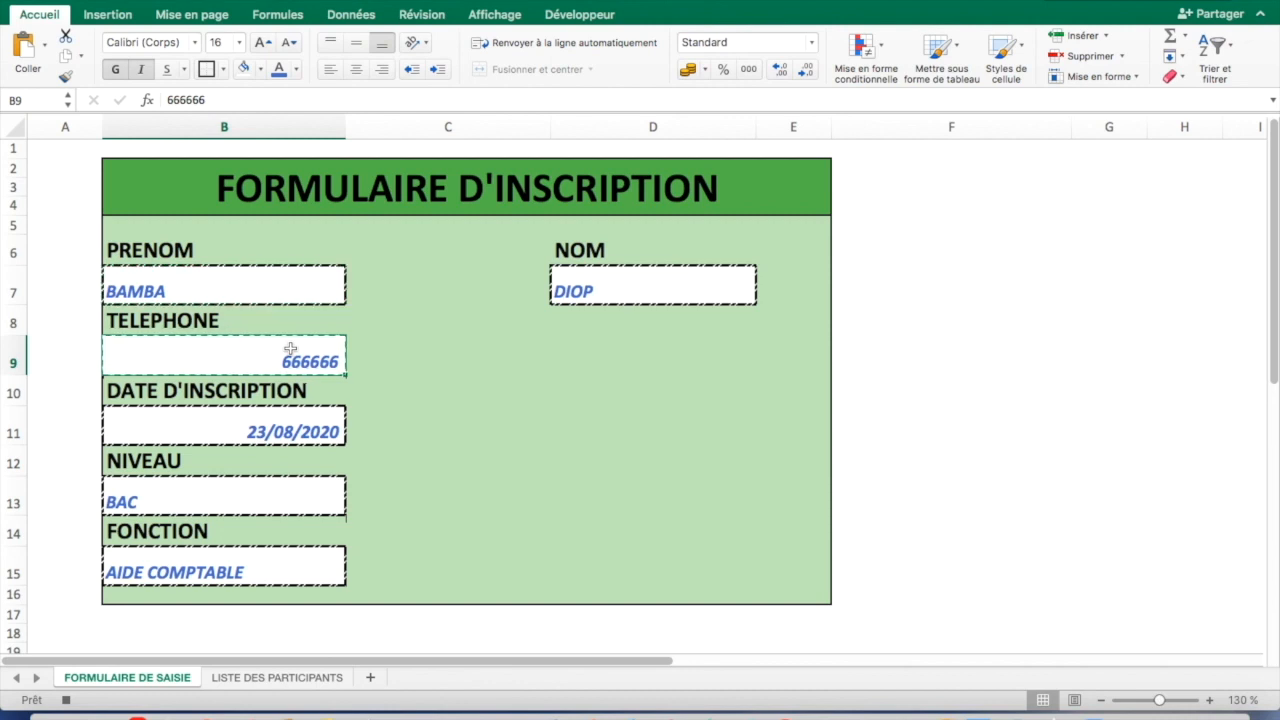
click(282, 678)
click(366, 172)
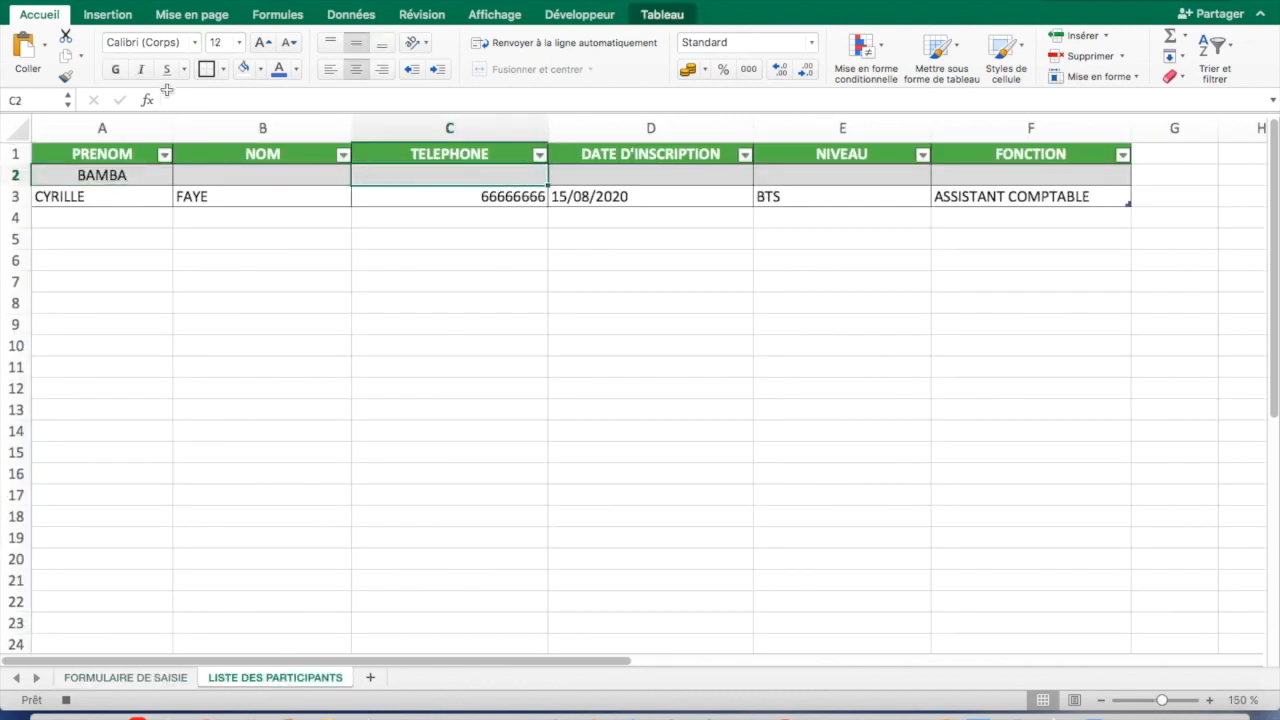
click(46, 44)
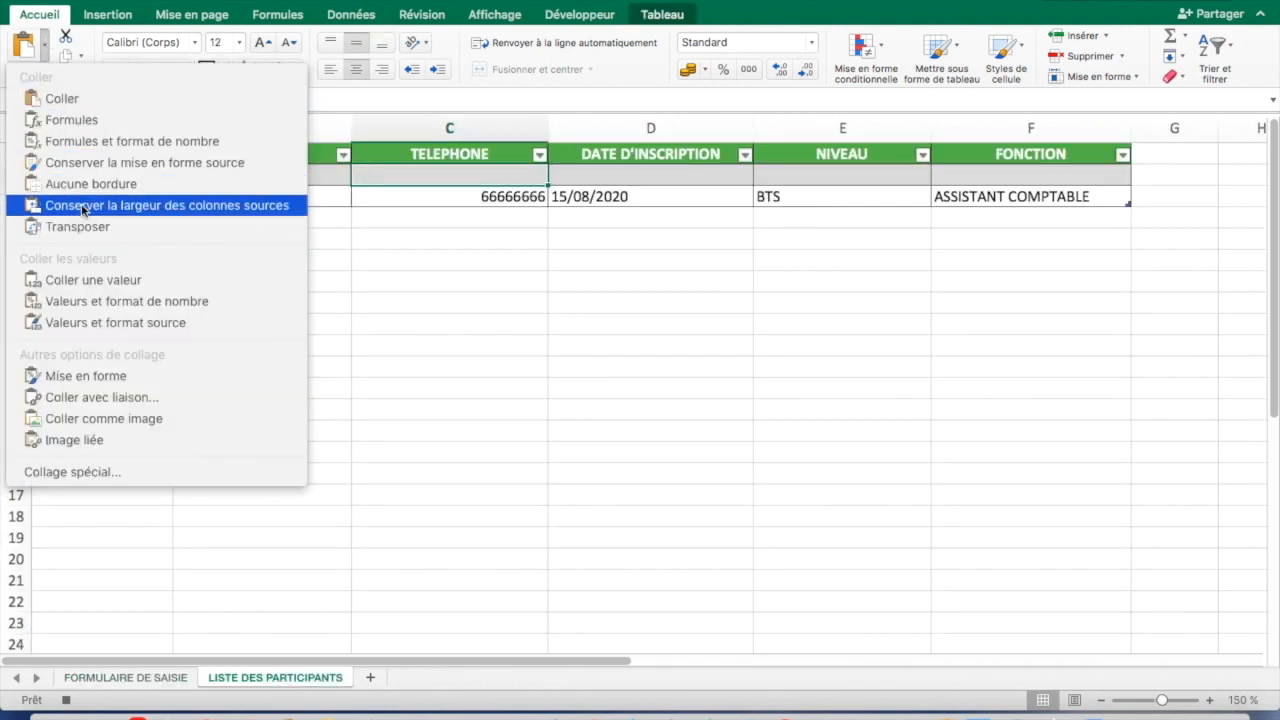
click(98, 287)
Step: Copy the last name from D7 of FORMULAIRE DE SAISIE and paste it as a value into B2 of LISTE DES PARTICIPANTS
click(178, 677)
click(591, 290)
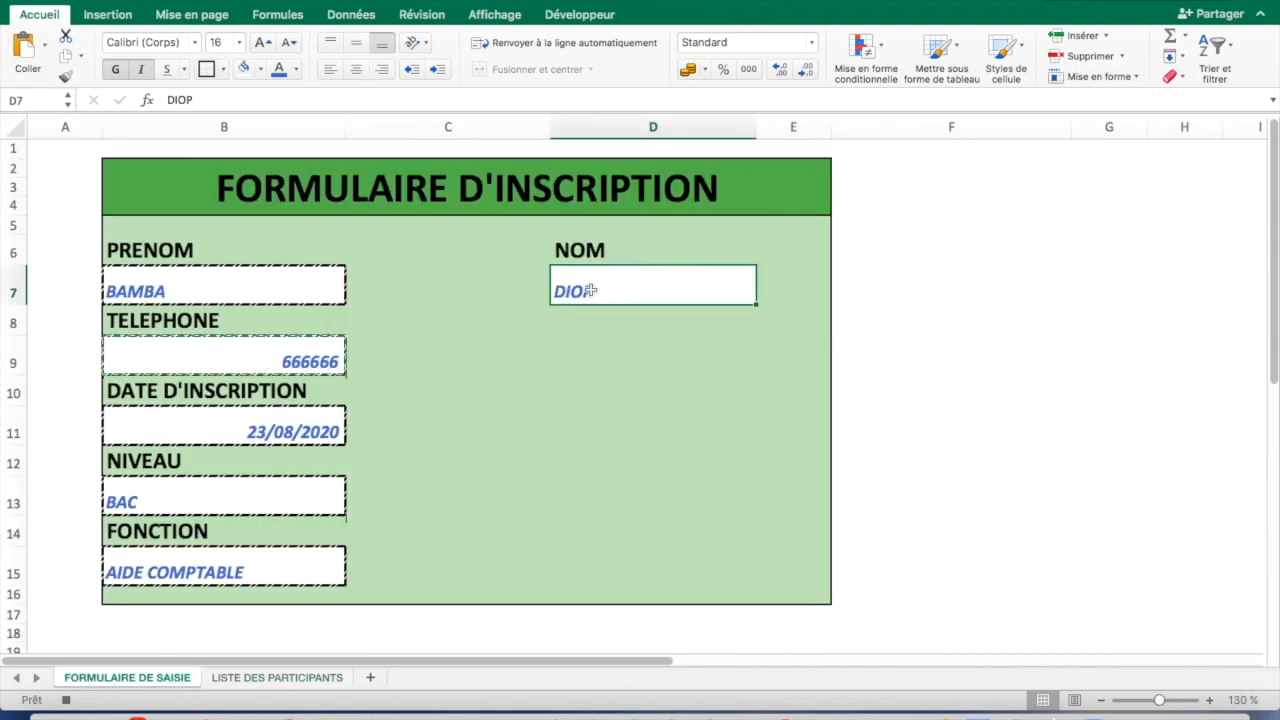
key(ctrl+c)
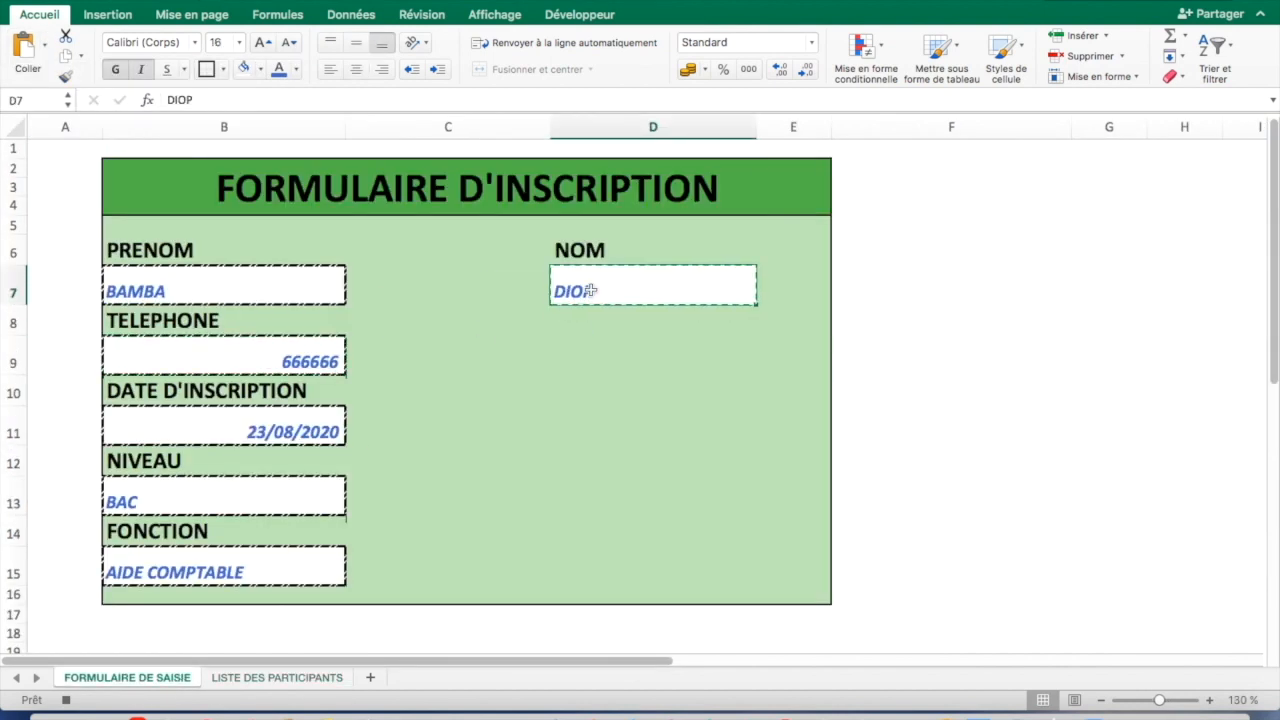
click(246, 677)
click(185, 176)
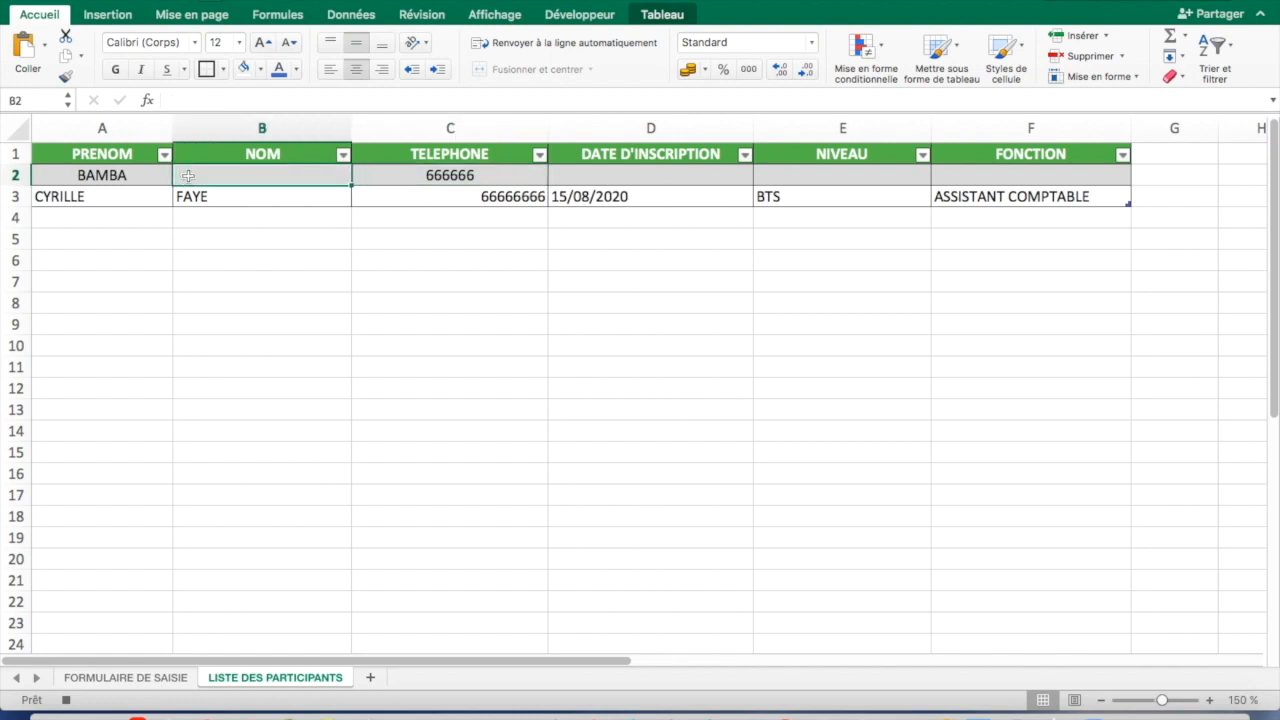
click(49, 47)
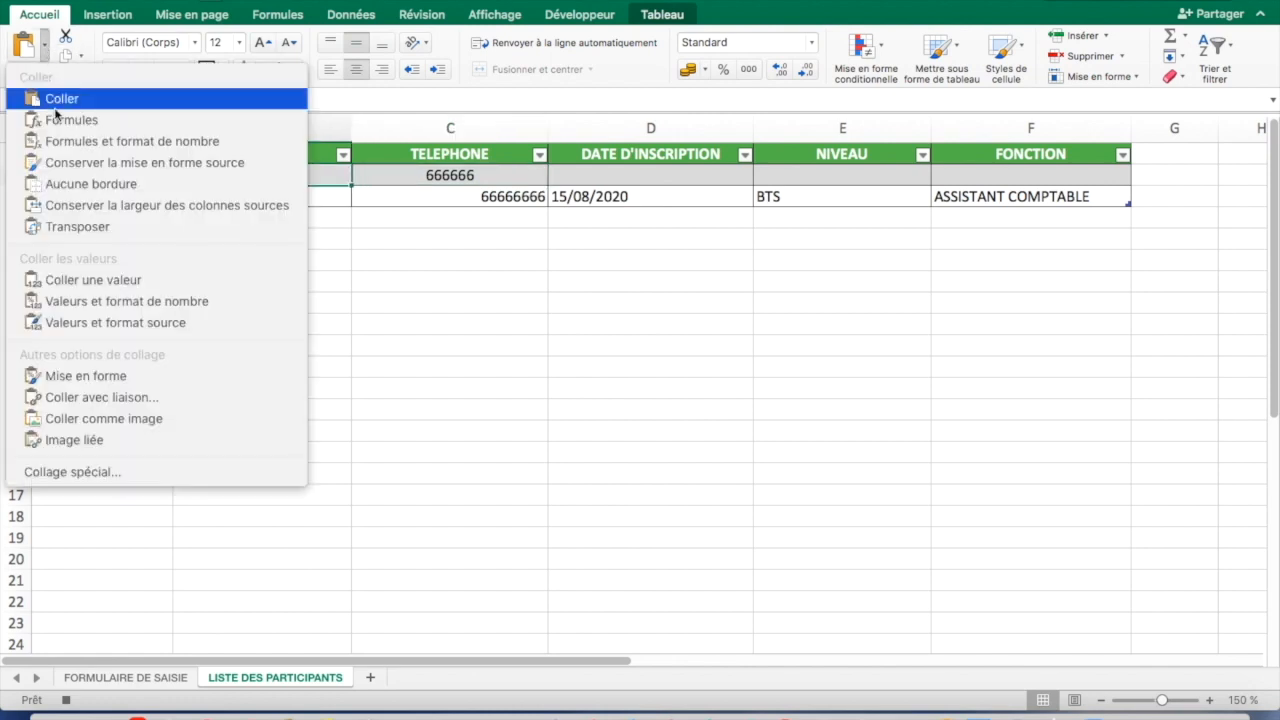
click(70, 281)
Step: Copy the registration date from B11 of FORMULAIRE DE SAISIE and paste it as a value into D2 of LISTE DES PARTICIPANTS
click(143, 678)
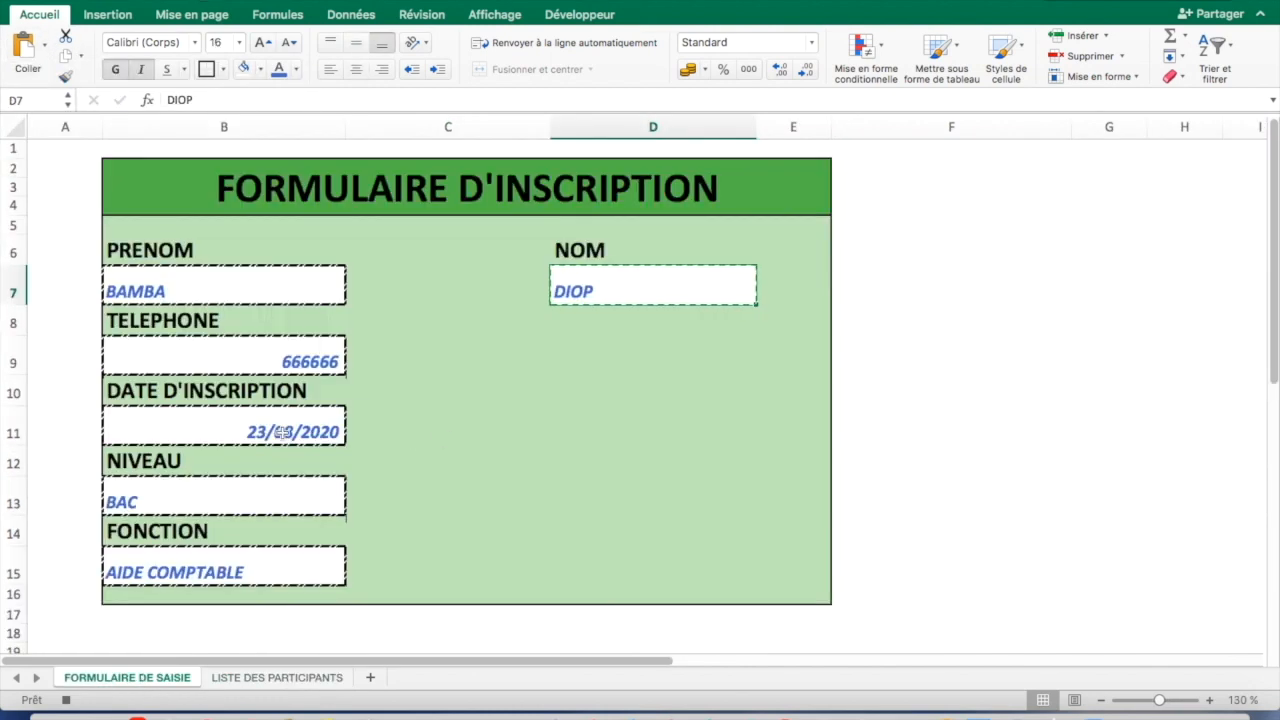
click(225, 438)
key(super+c)
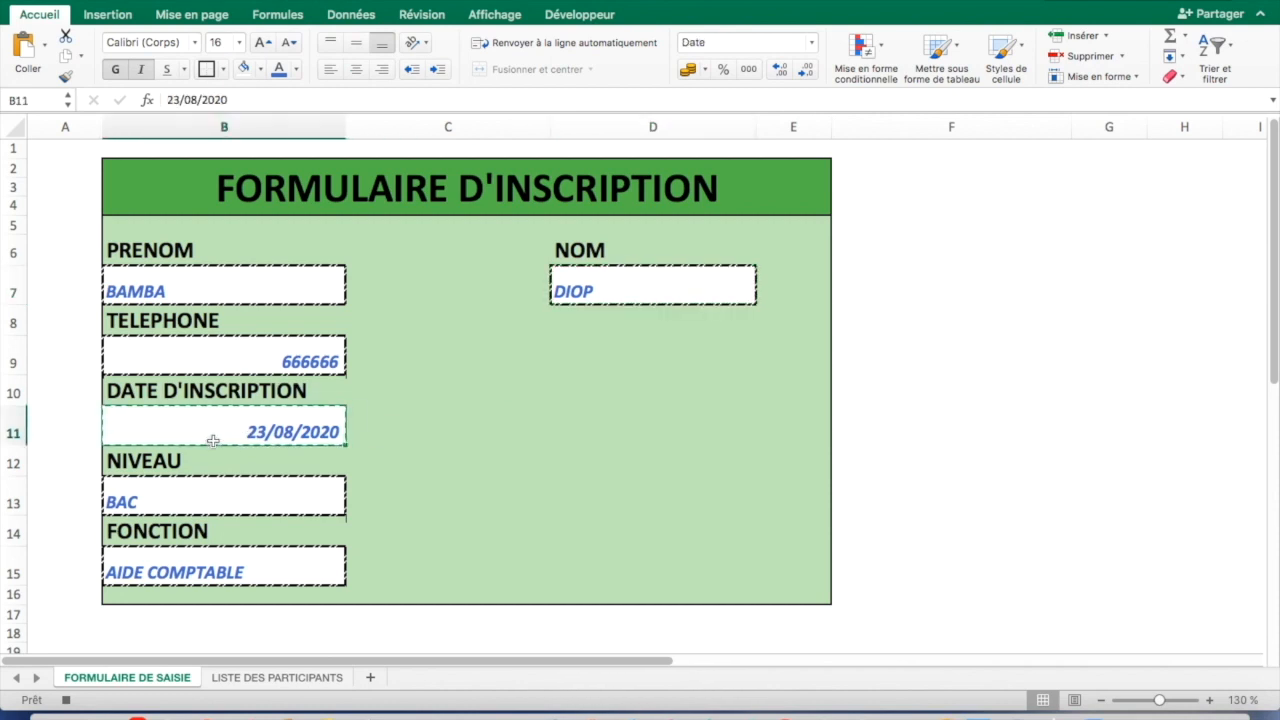
click(250, 678)
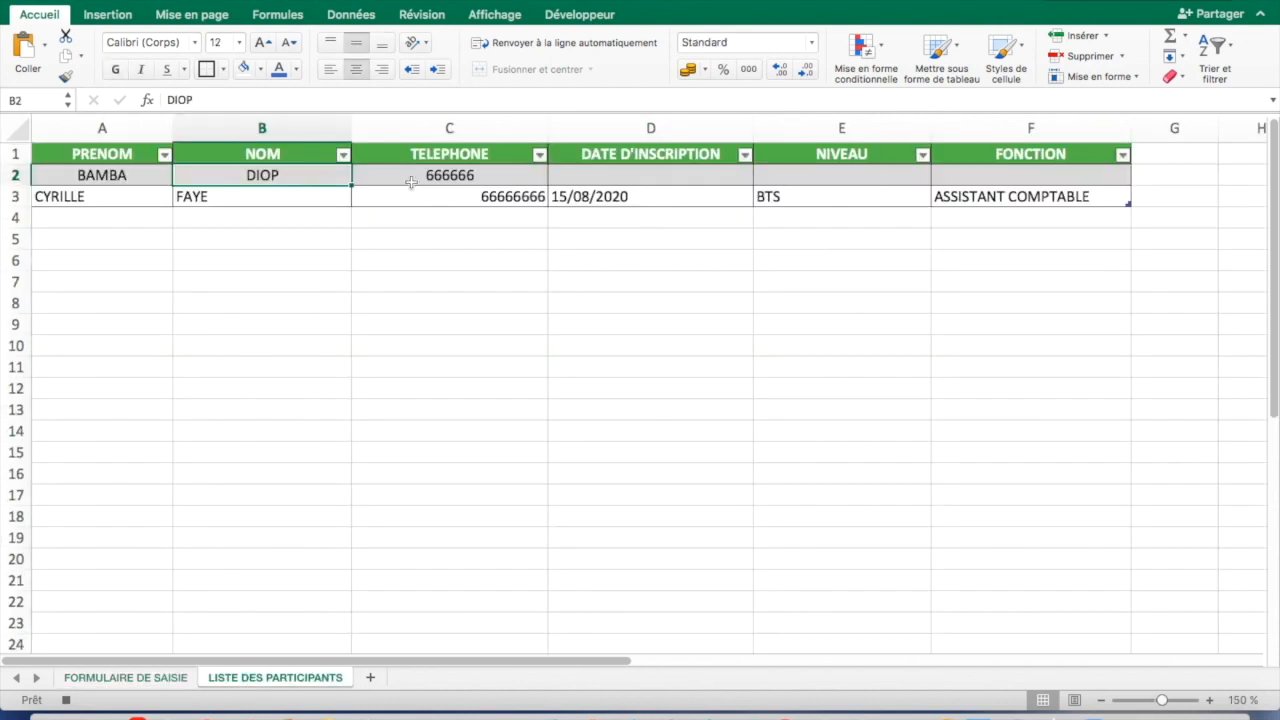
click(592, 182)
click(44, 45)
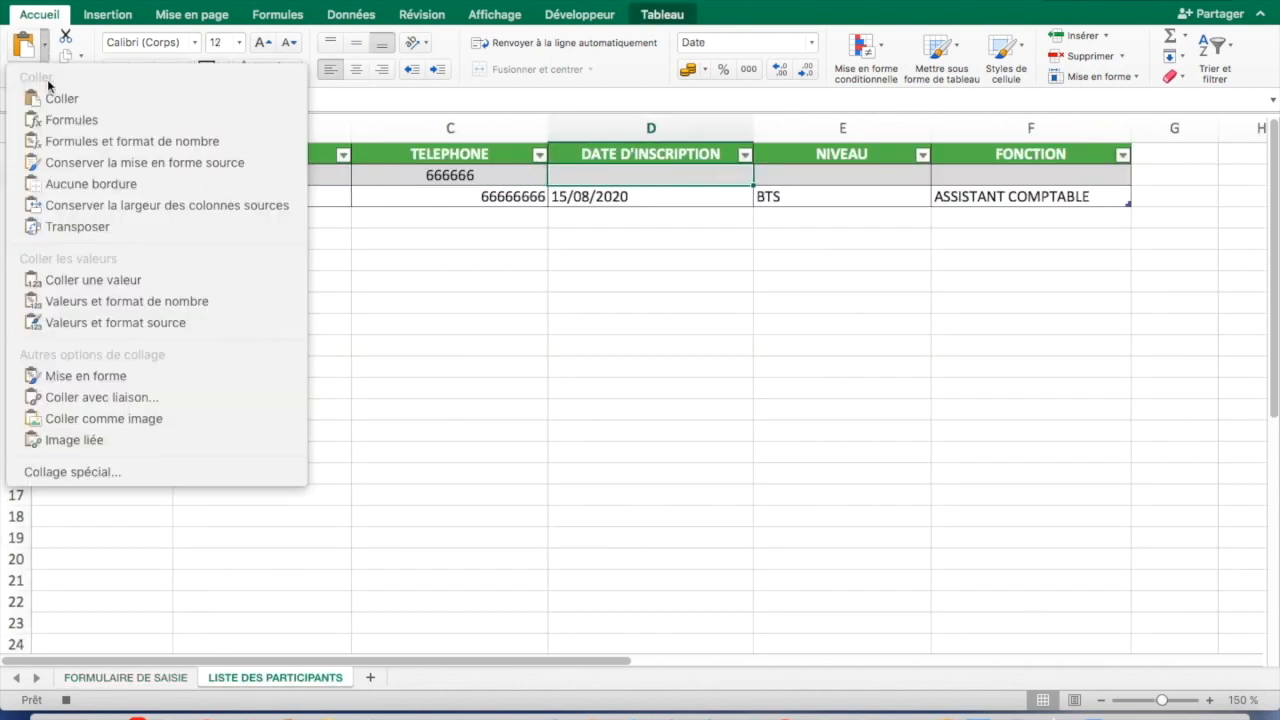
click(92, 280)
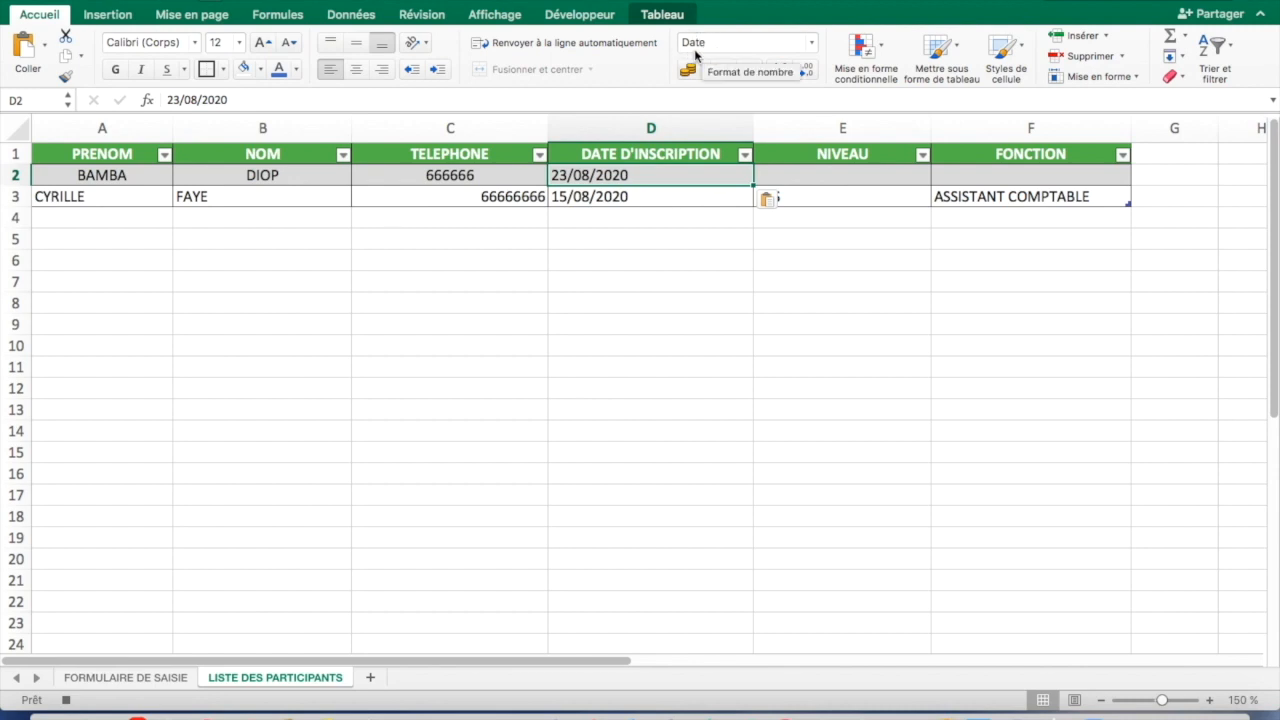
Step: Copy the NIVEAU entry from B13 of FORMULAIRE DE SAISIE and paste it as a value into E2 of LISTE DES PARTICIPANTS
click(140, 678)
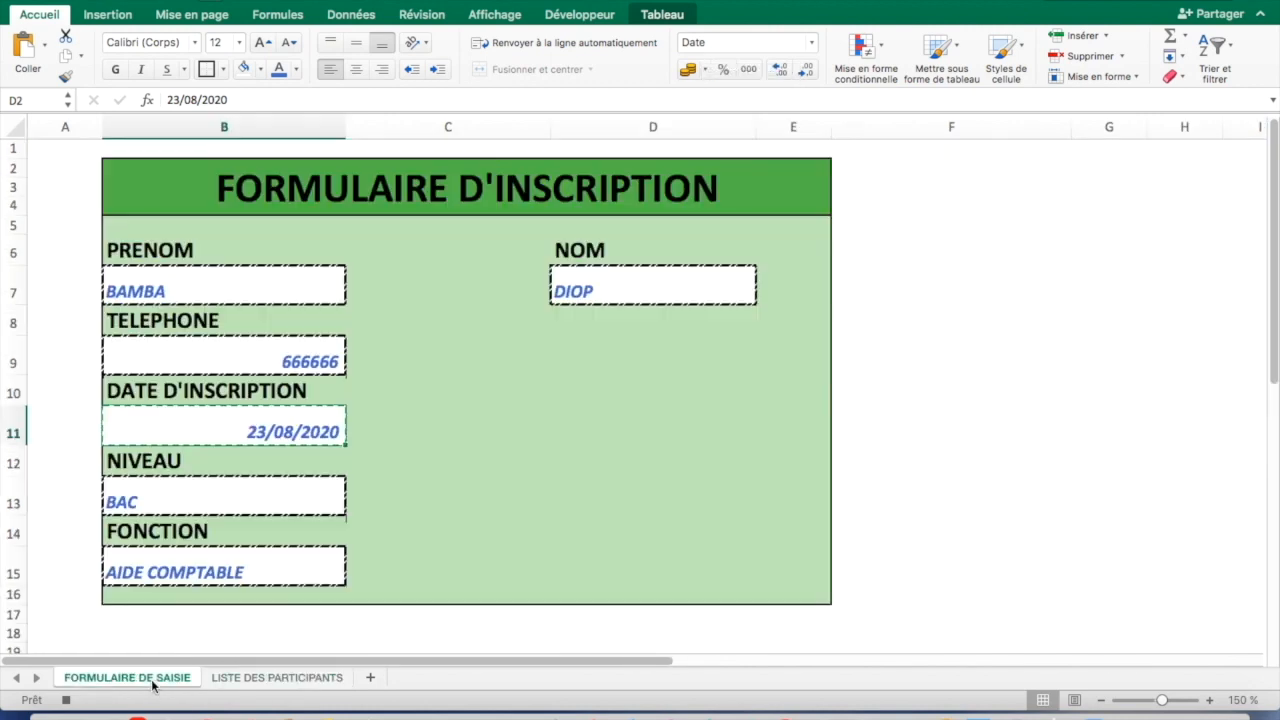
click(195, 490)
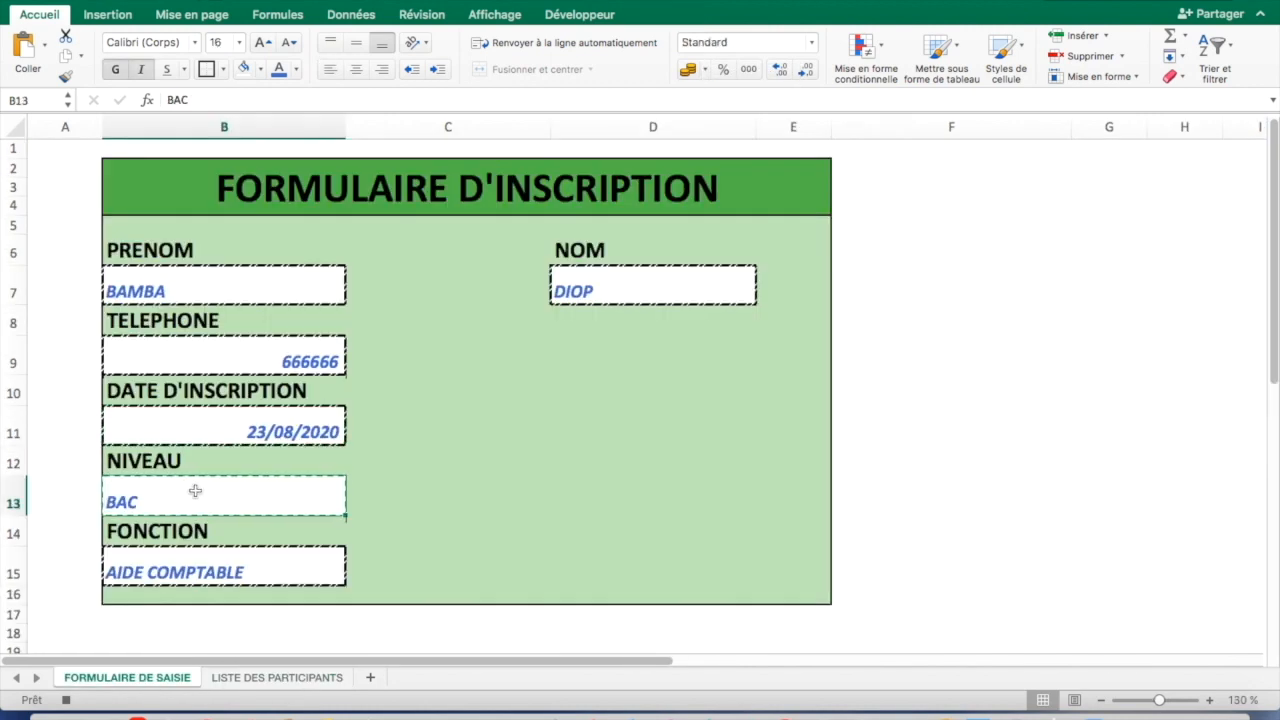
click(262, 677)
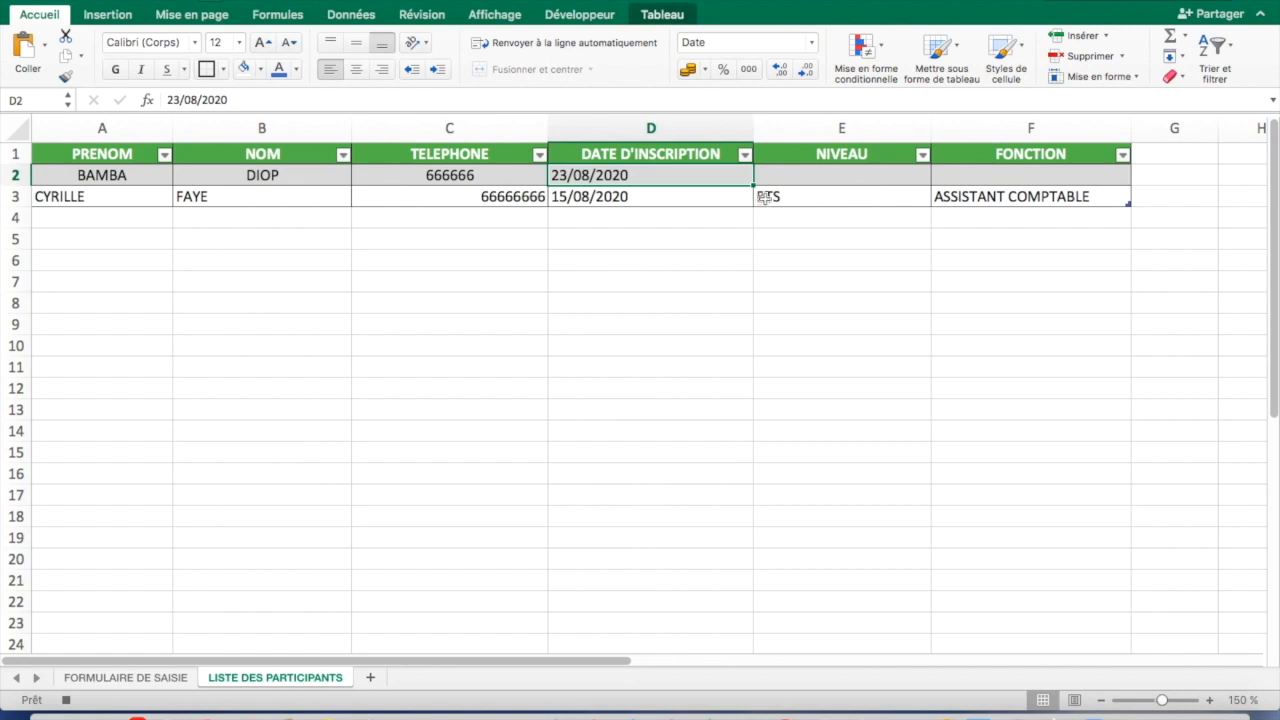
click(796, 176)
click(47, 50)
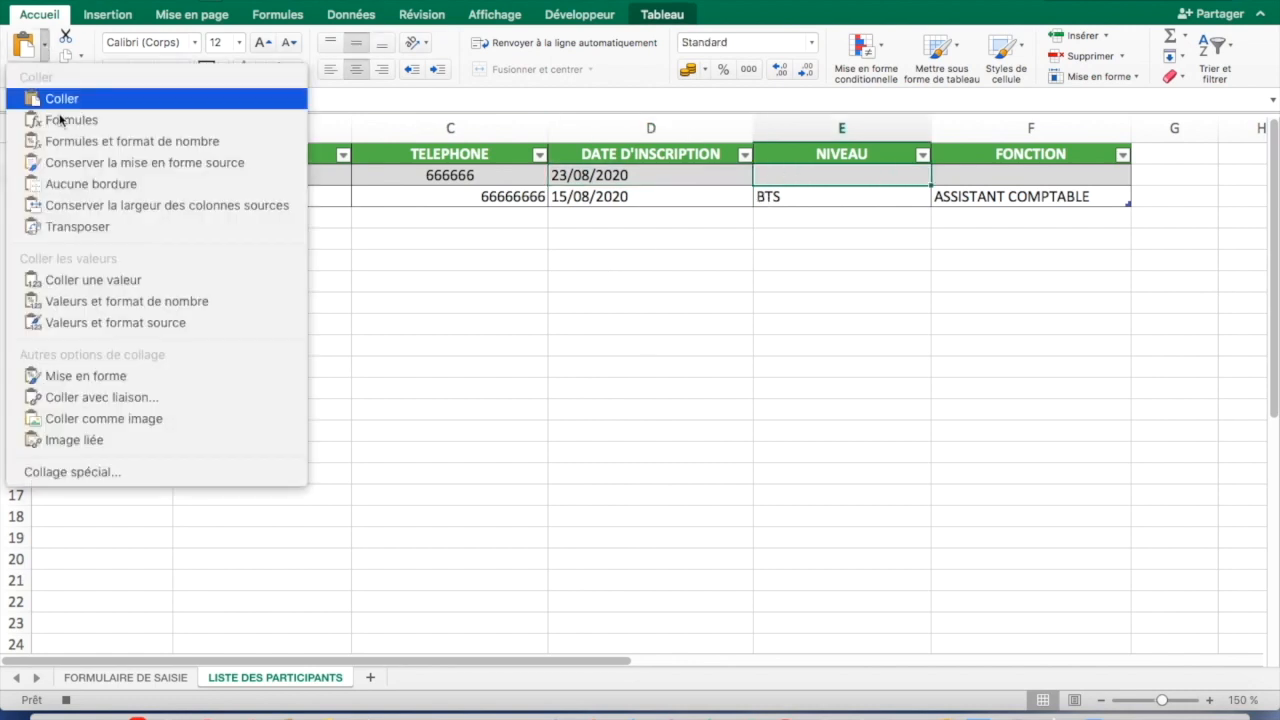
click(104, 278)
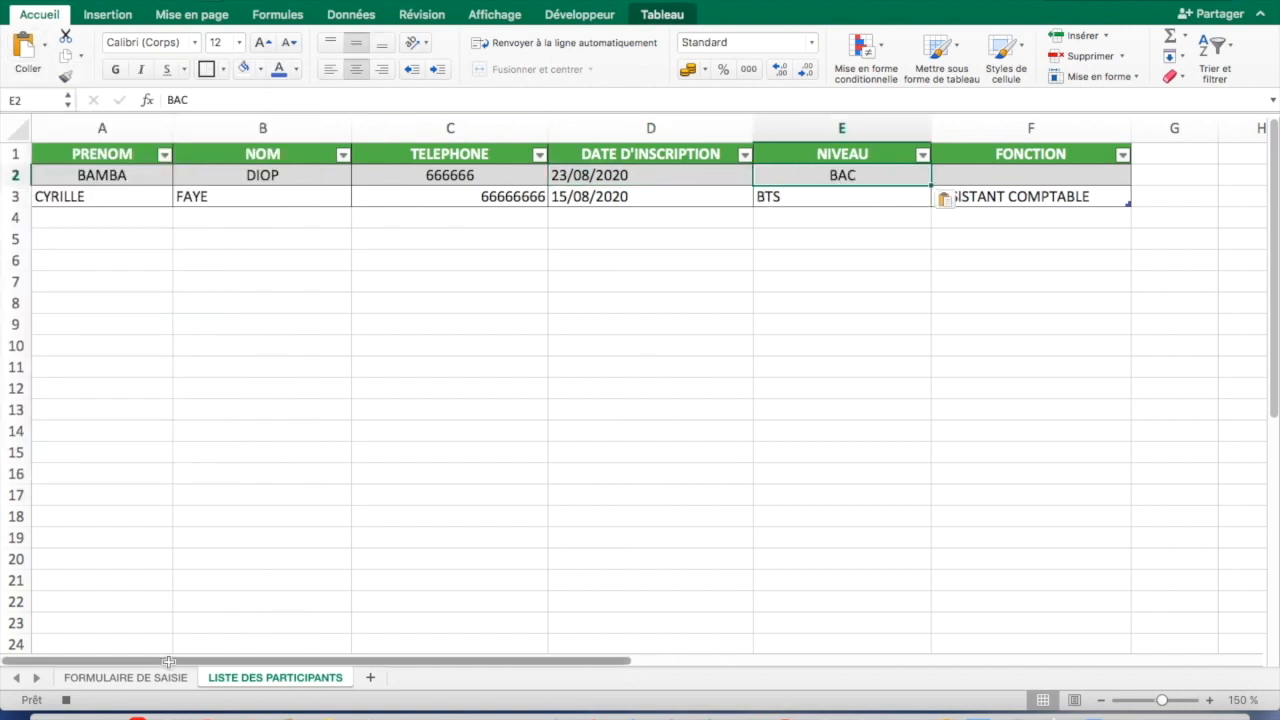
Step: Copy the FONCTION entry from B15 of FORMULAIRE DE SAISIE and paste it as a value into F2 of LISTE DES PARTICIPANTS
click(125, 677)
click(172, 572)
key(ctrl+c)
click(253, 679)
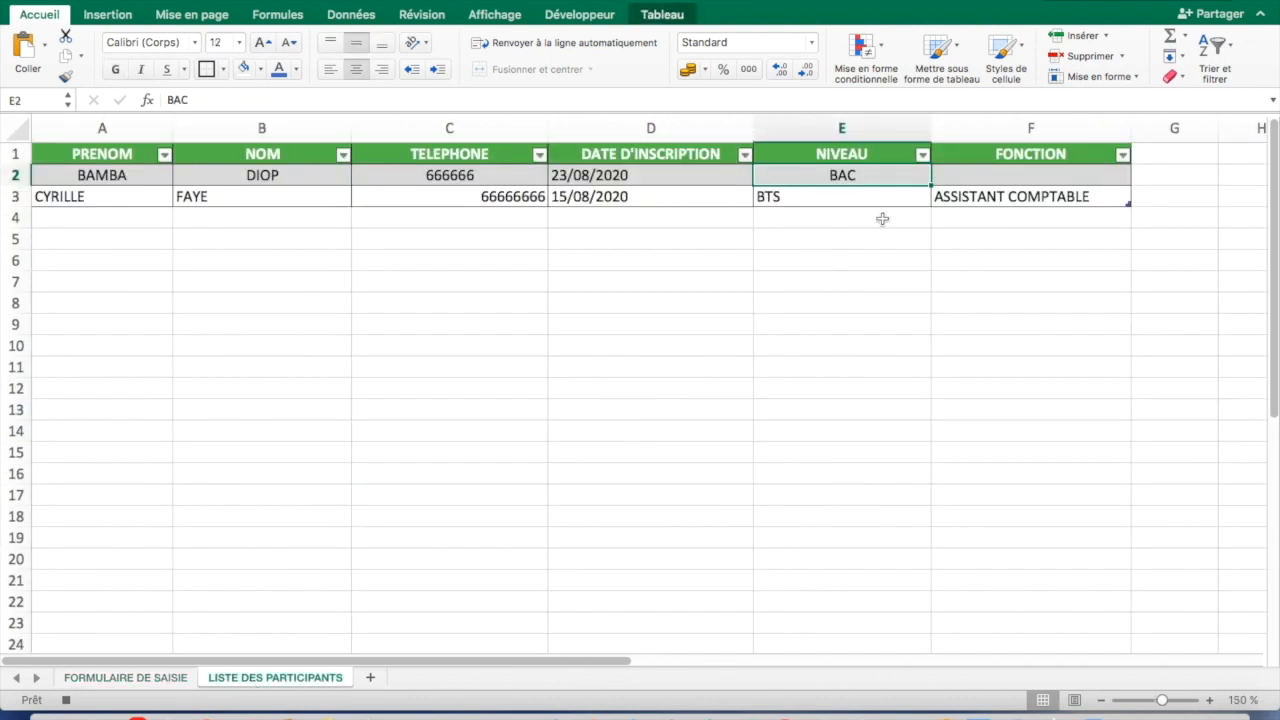
click(958, 178)
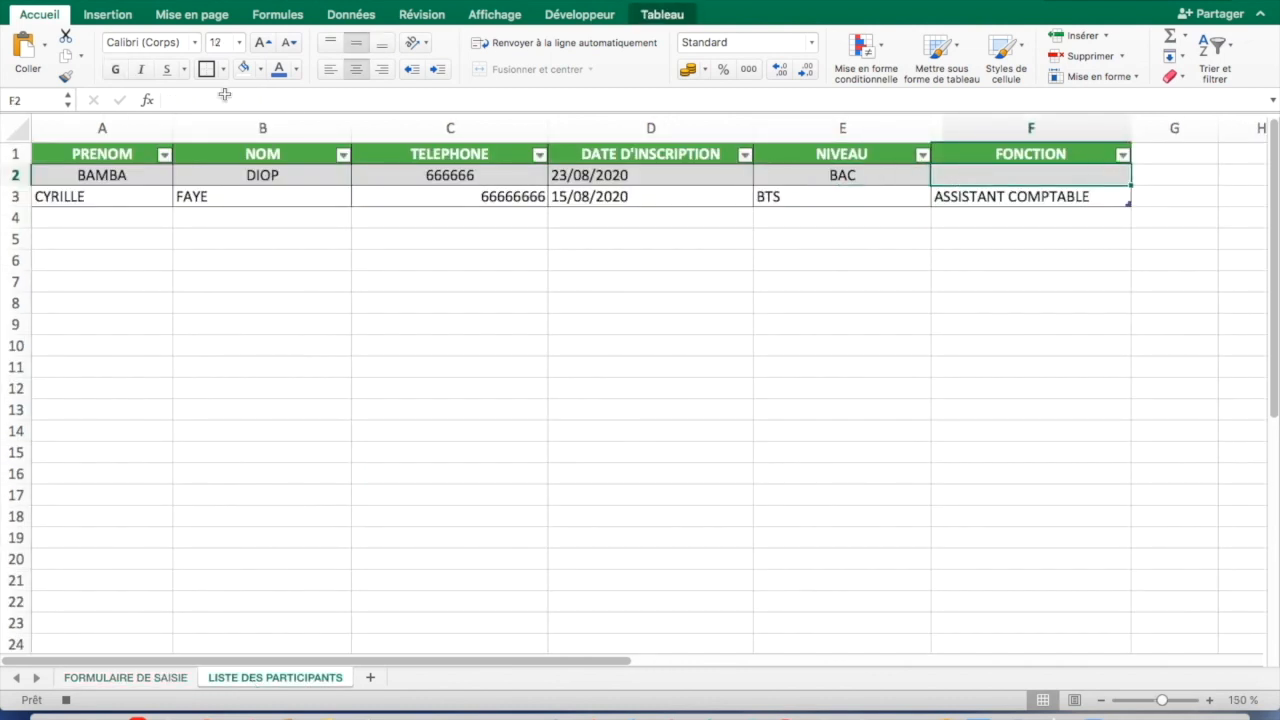
click(45, 45)
click(87, 281)
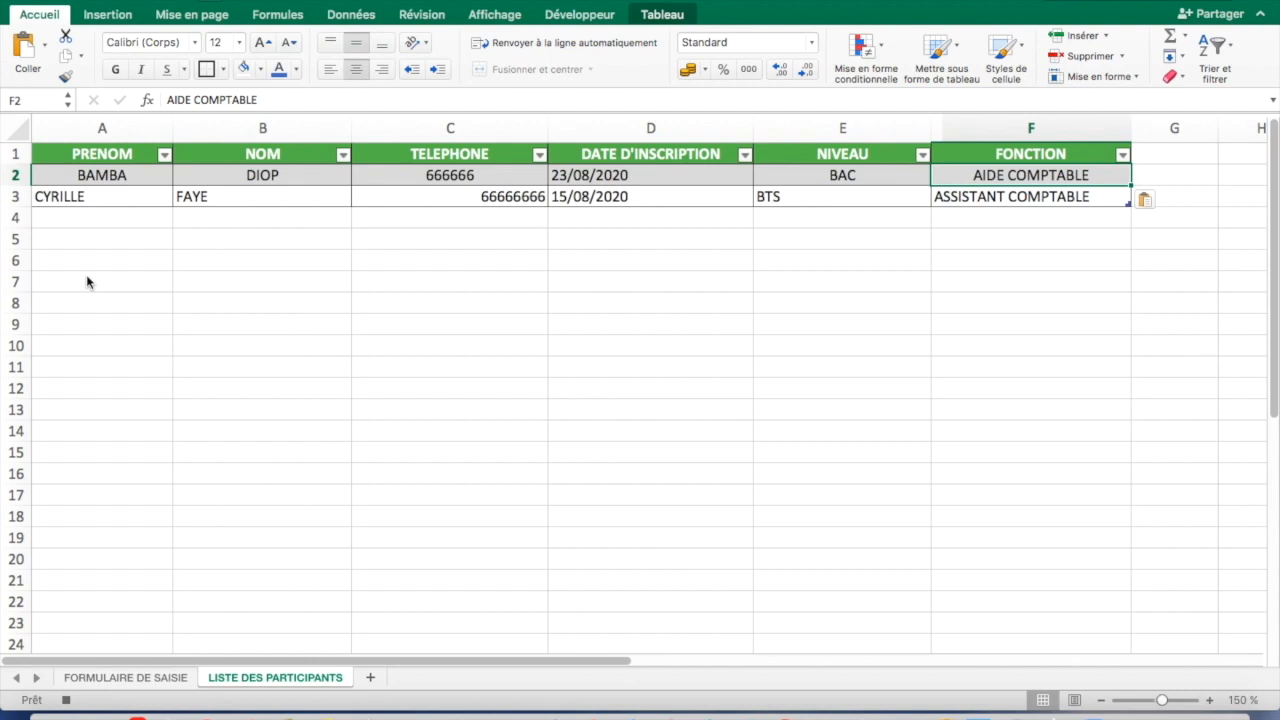
Step: Clear the six entry cells B7, D7, B9, B11, B13 and B15 of FORMULAIRE DE SAISIE together
click(125, 677)
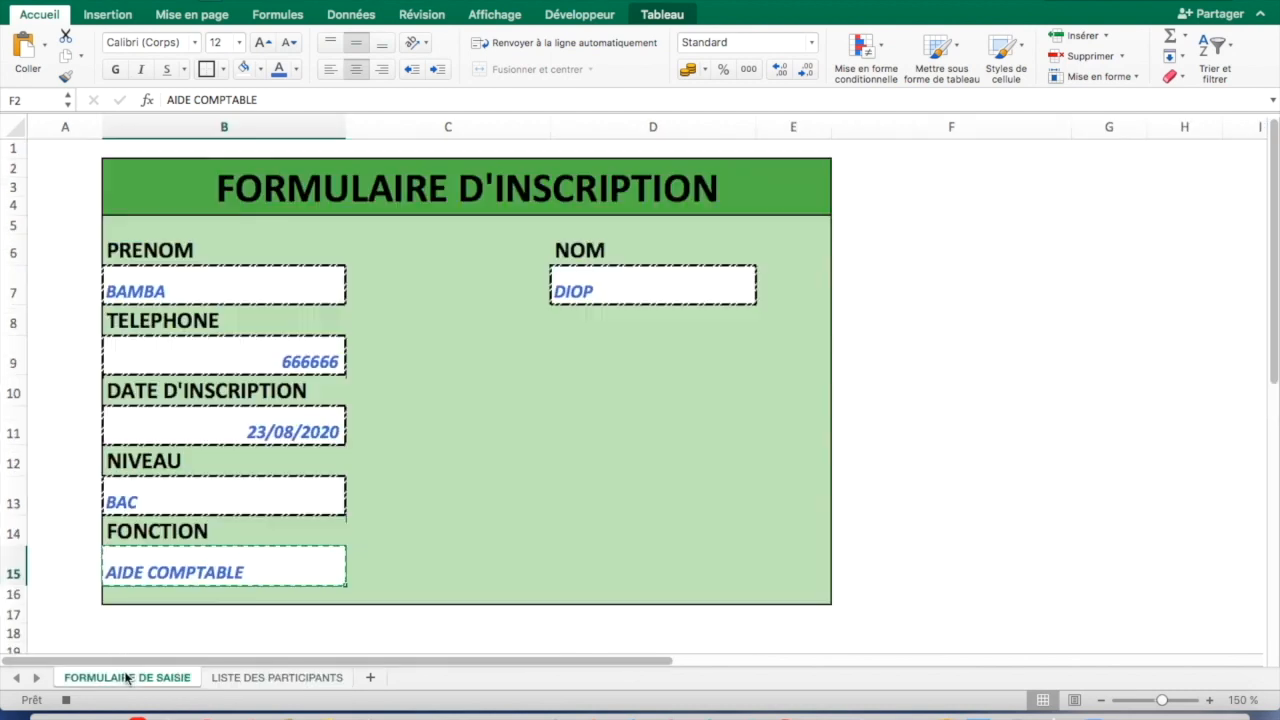
click(120, 289)
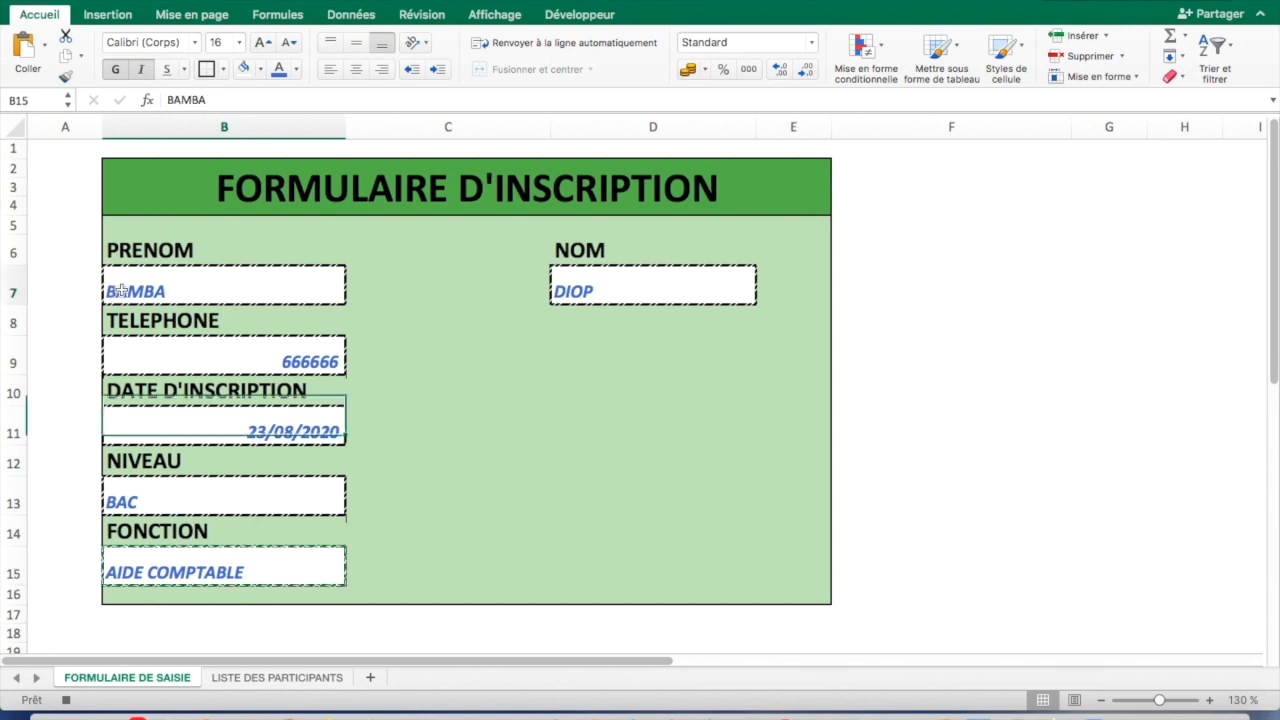
super+click(558, 280)
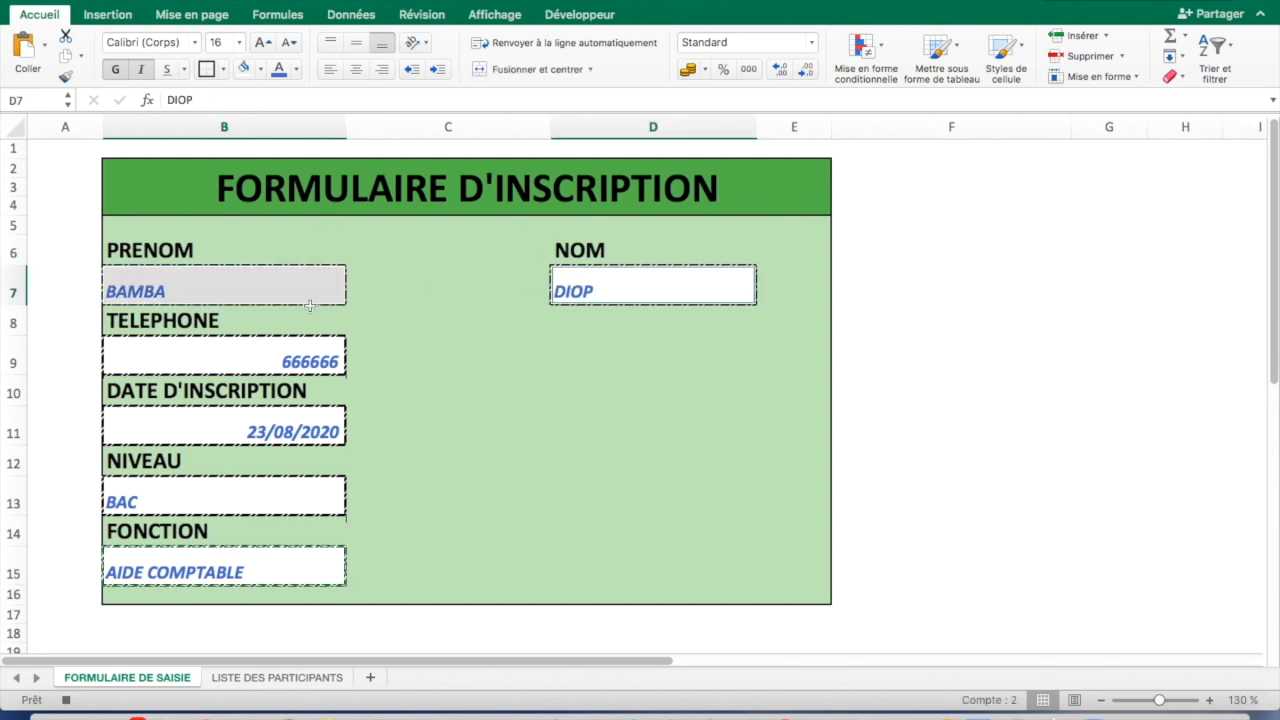
super+click(286, 356)
super+click(231, 430)
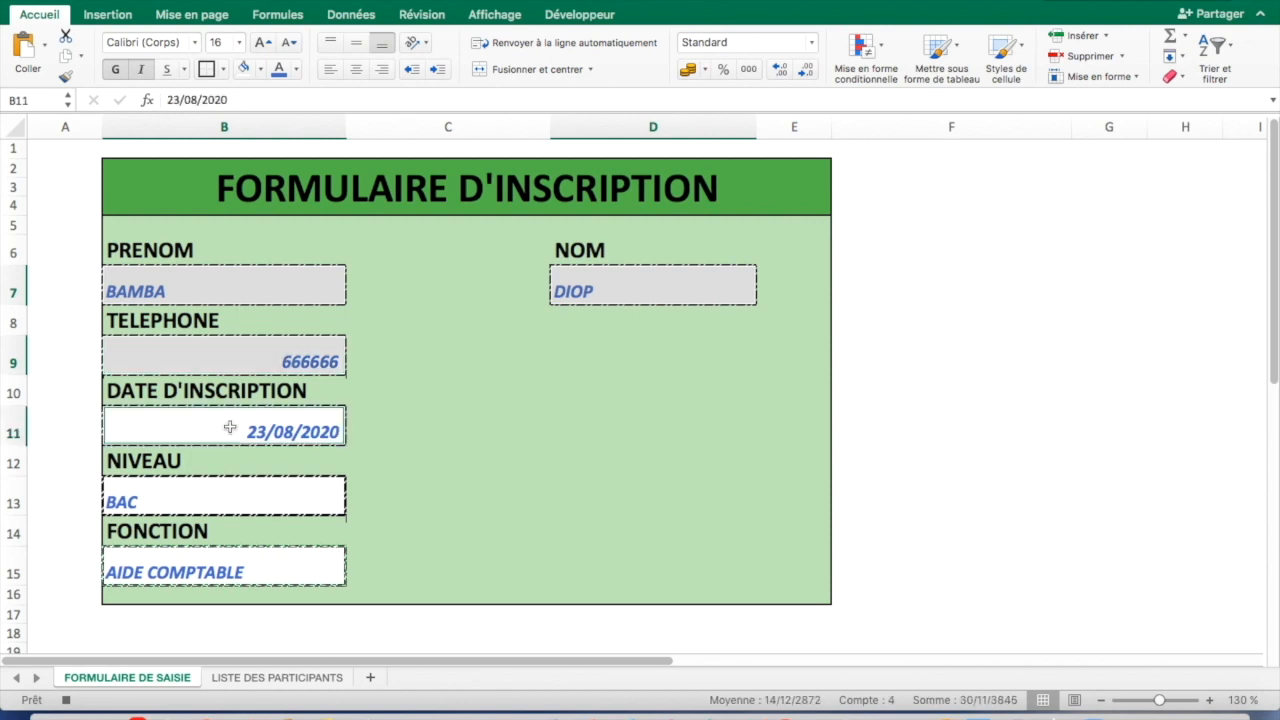
super+click(243, 503)
super+click(208, 572)
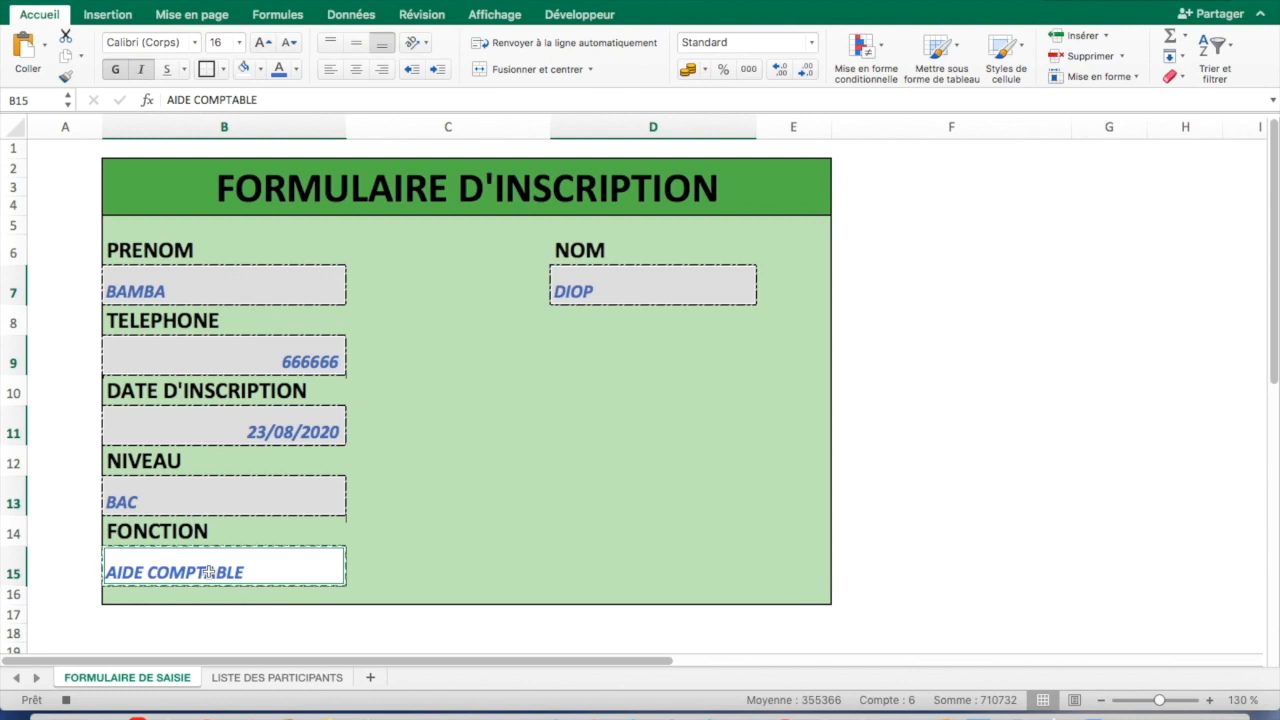
key(Delete)
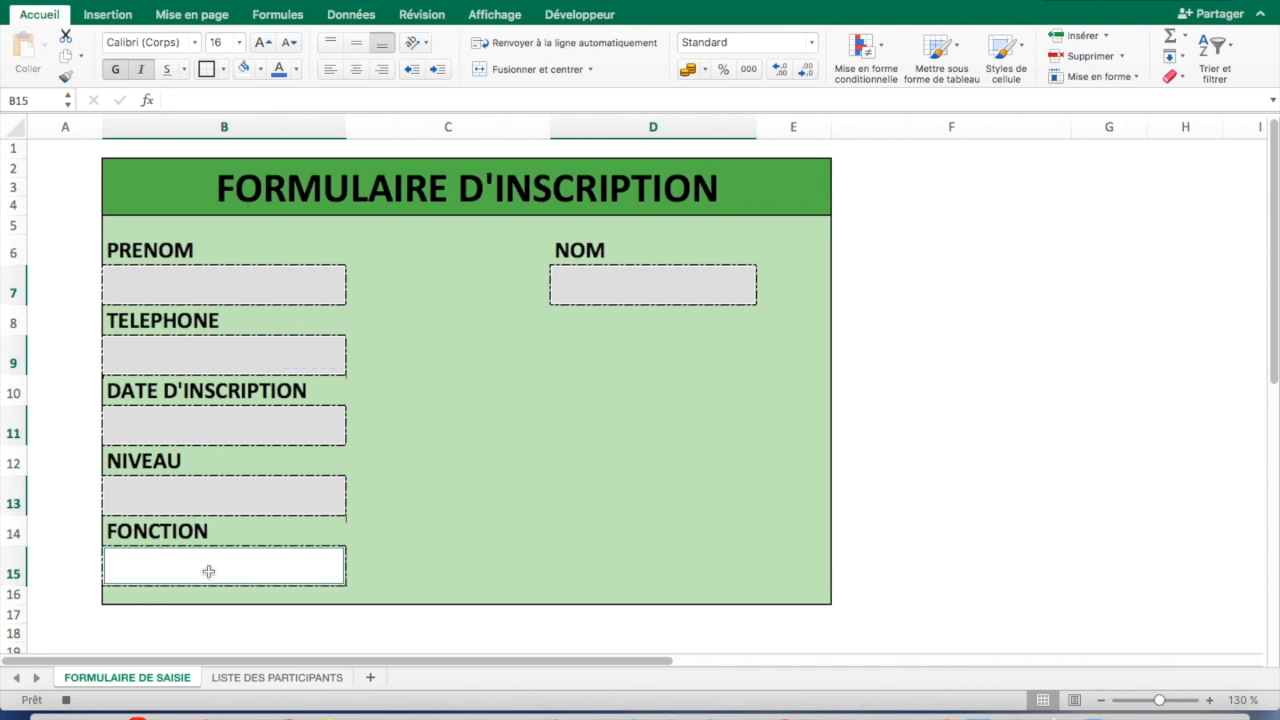
Step: Select the PRENOM entry cell B7 and stop recording the macro
click(134, 286)
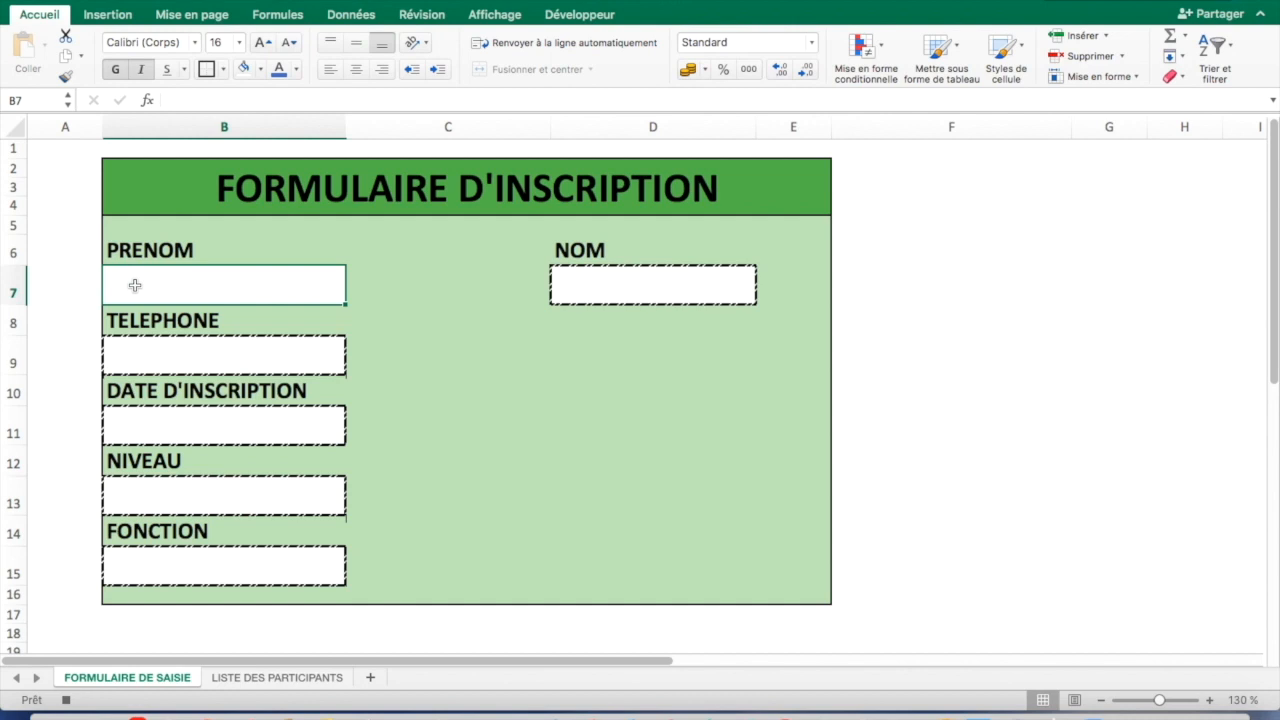
click(577, 16)
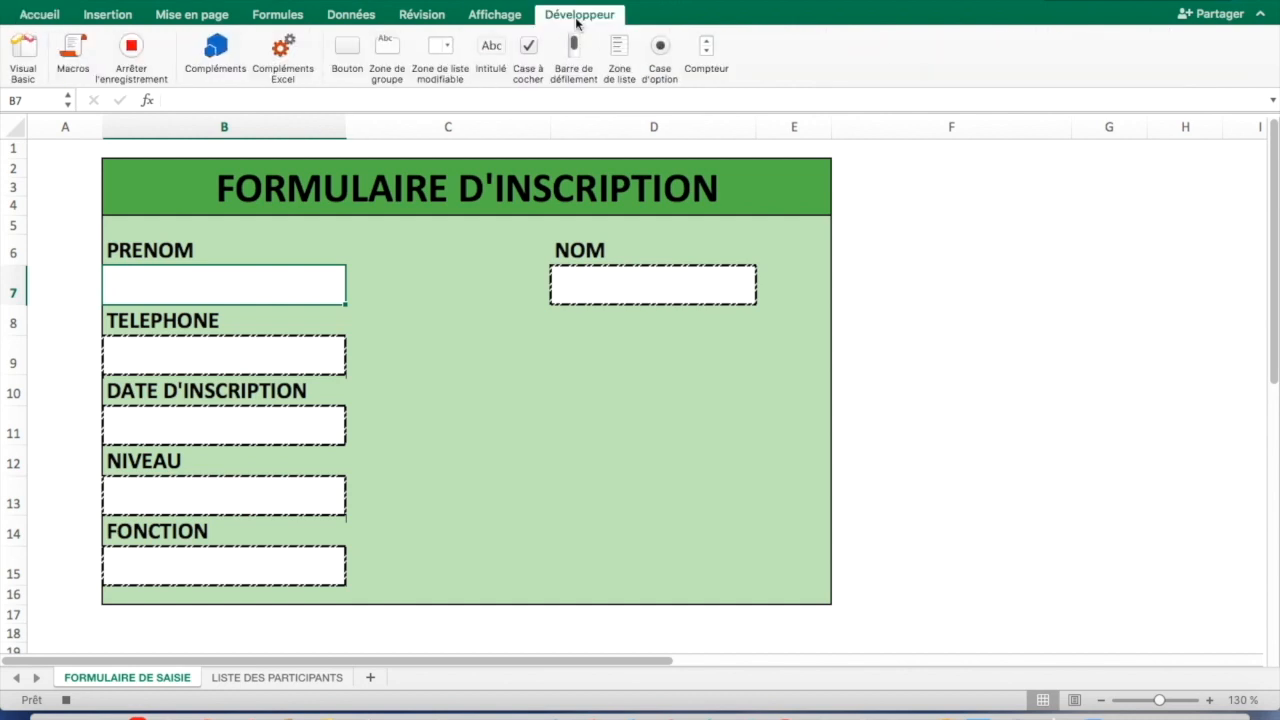
click(132, 48)
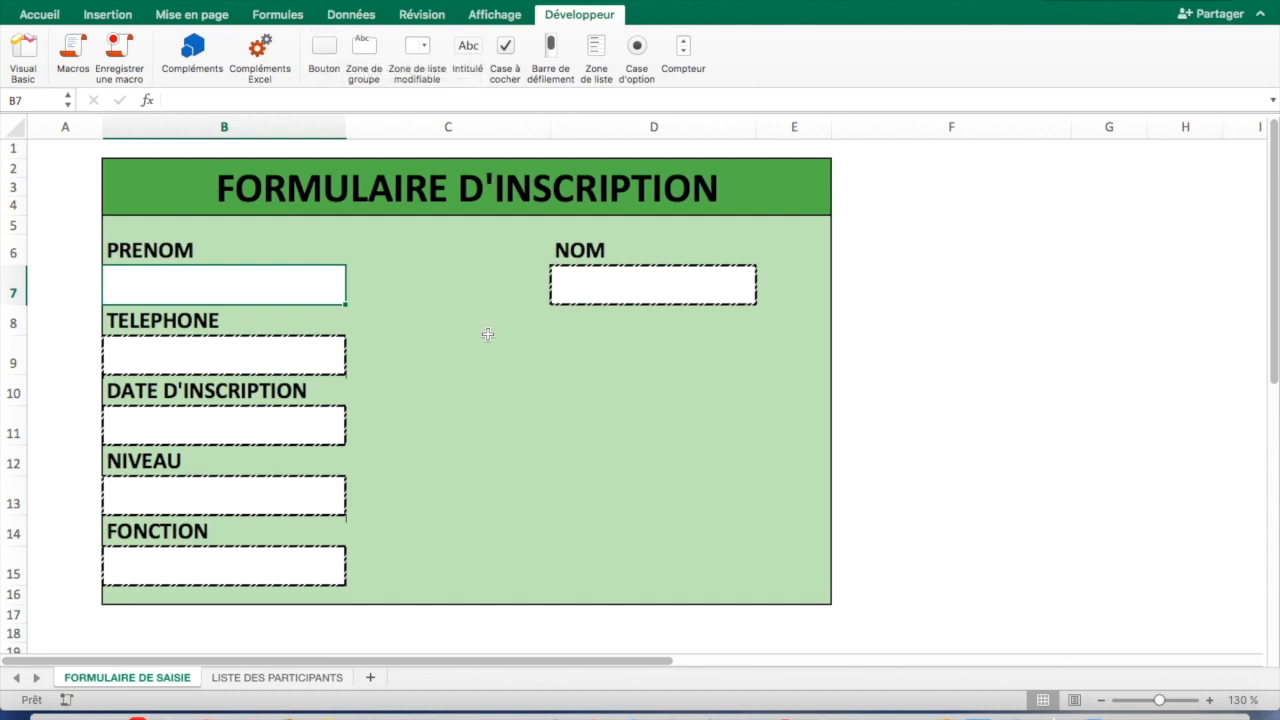
Step: Draw a form button below the NOM field, beside NIVEAU and FONCTION, and assign the FORMULAIRE macro to it
click(324, 46)
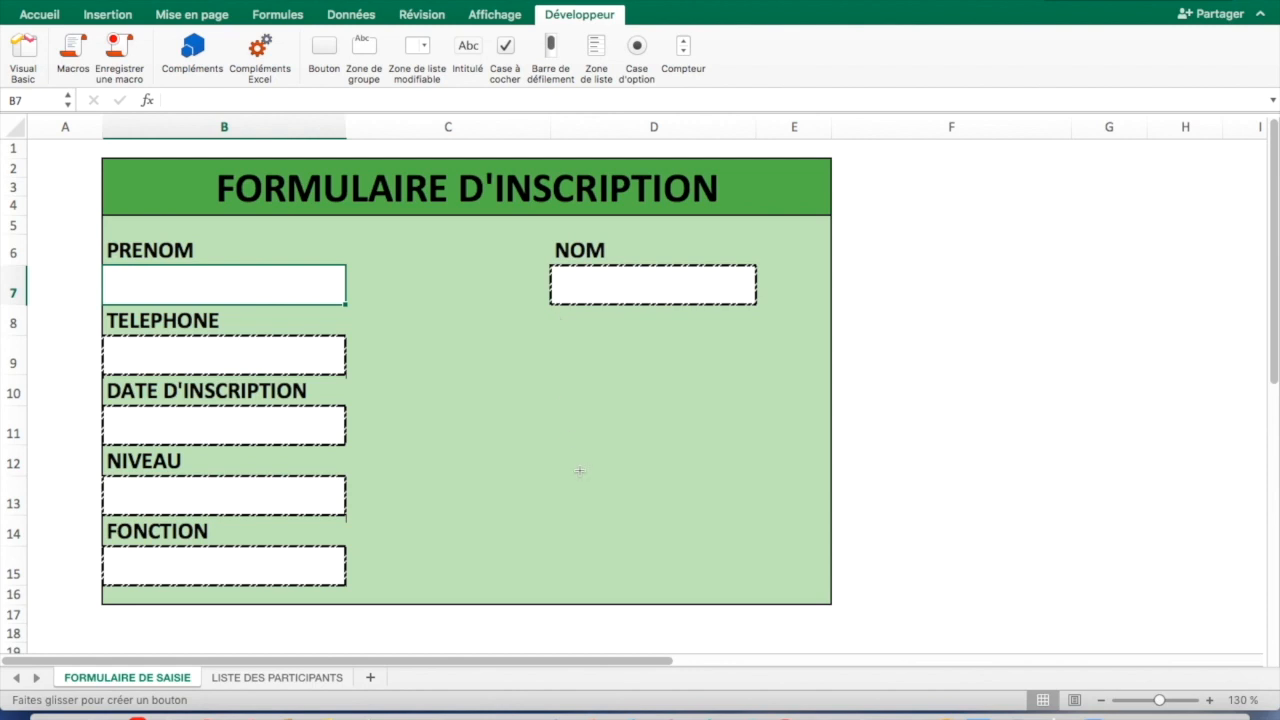
mouse_move(556, 474)
mouse_down()
mouse_move(781, 587)
mouse_move(777, 573)
mouse_up()
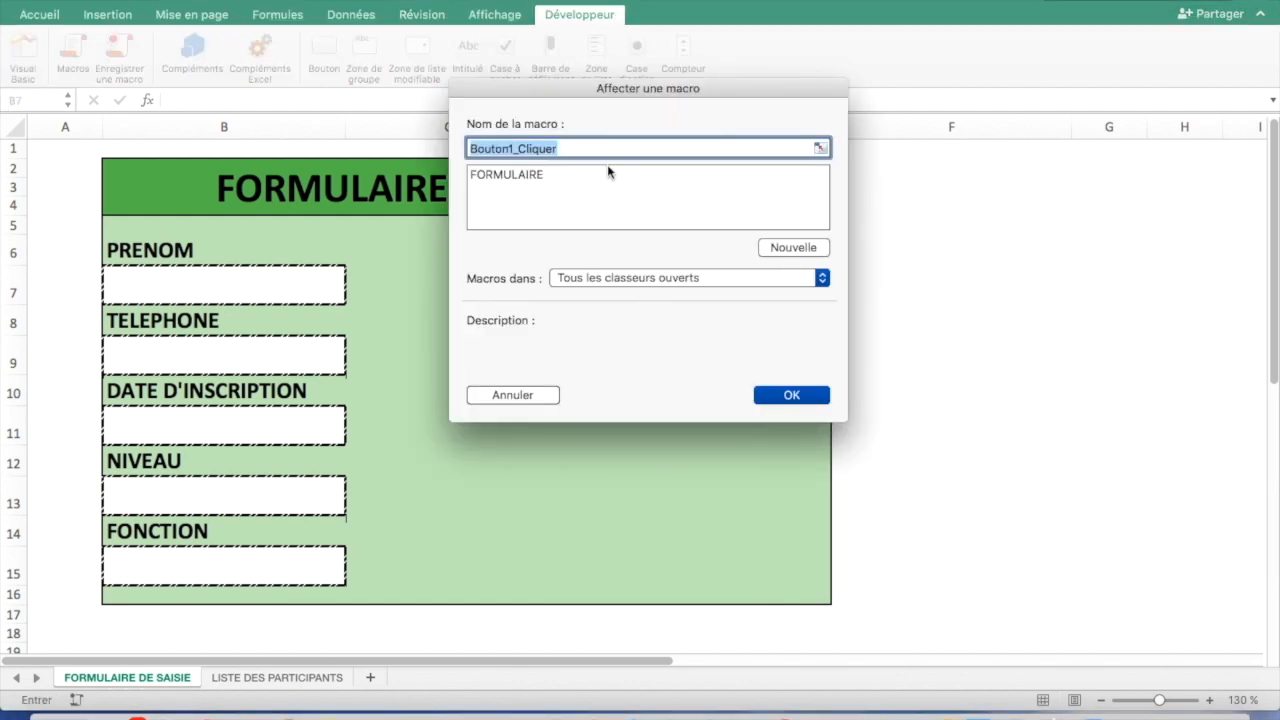
click(493, 176)
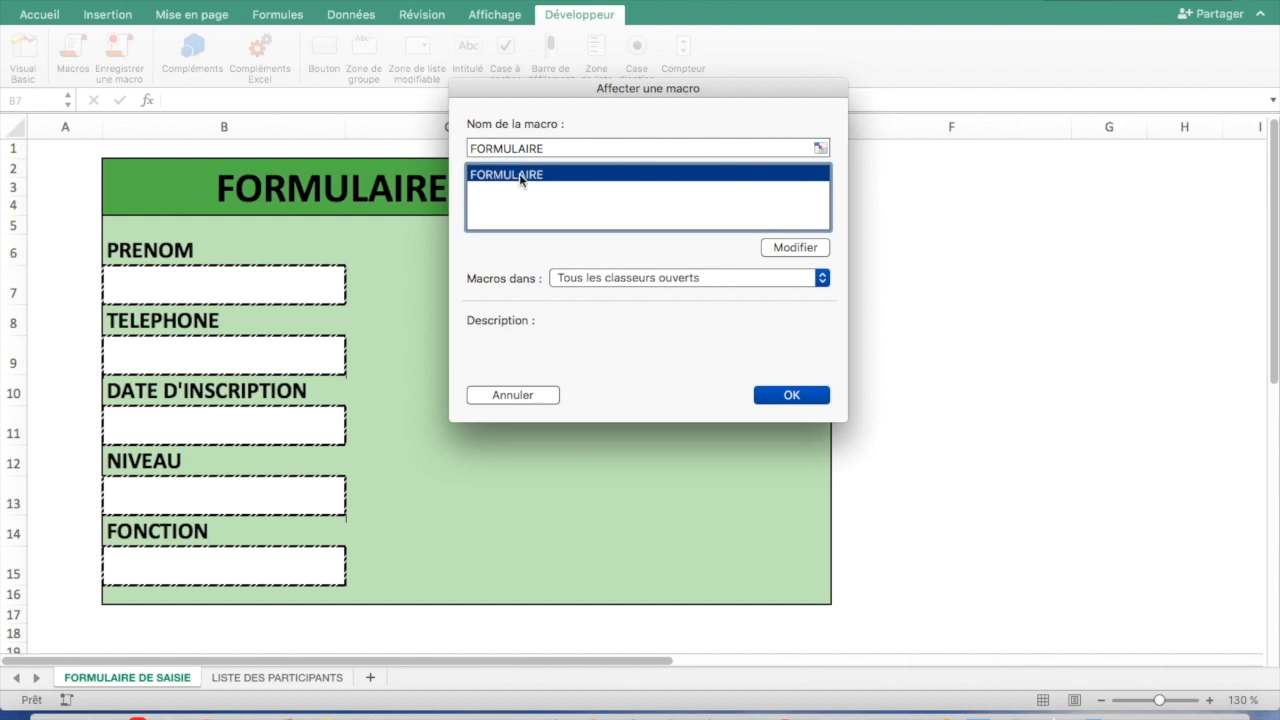
click(806, 399)
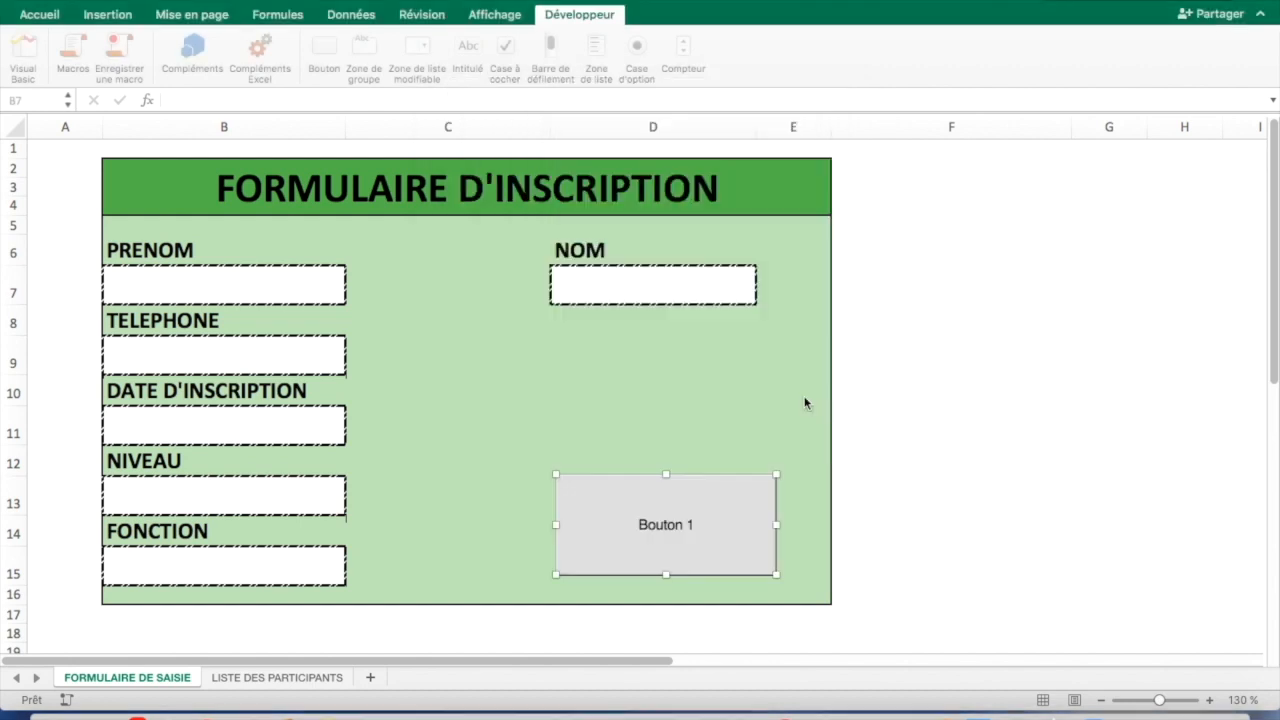
Step: Replace the label of the new form button with AJOUTER
click(676, 519)
click(638, 523)
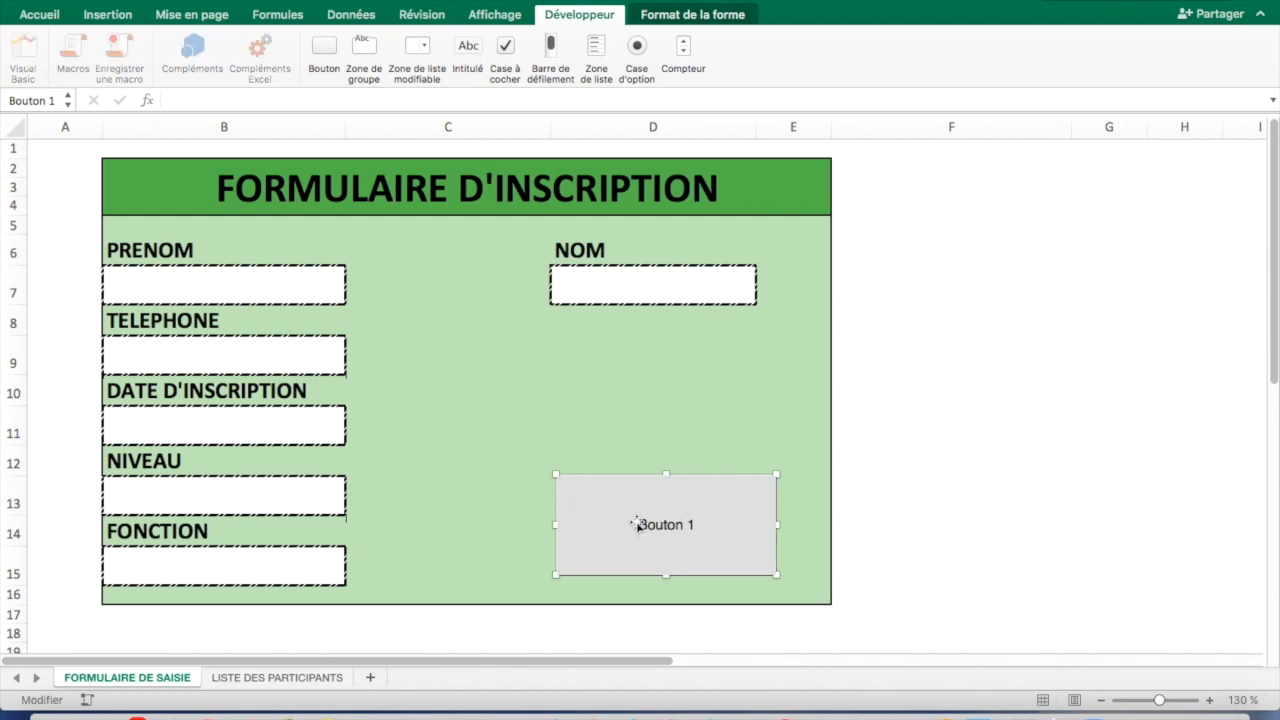
drag(639, 523, 709, 526)
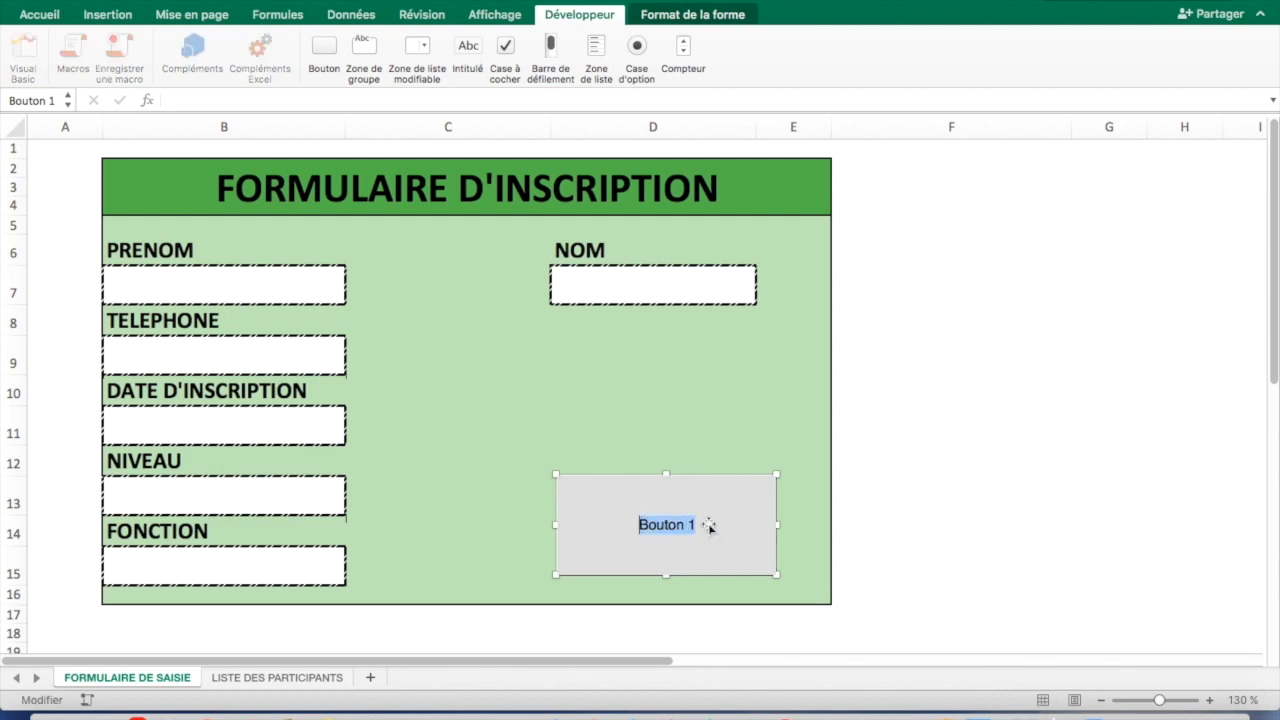
text(JOUTER)
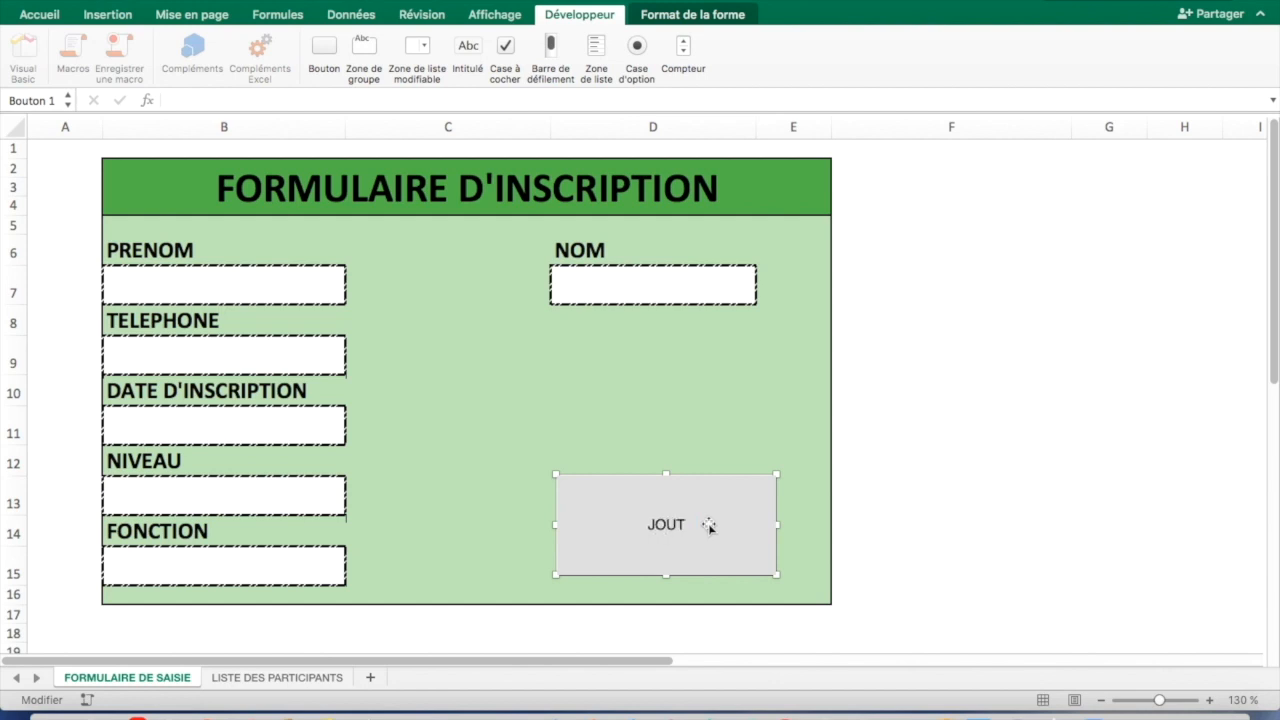
click(640, 524)
text(A)
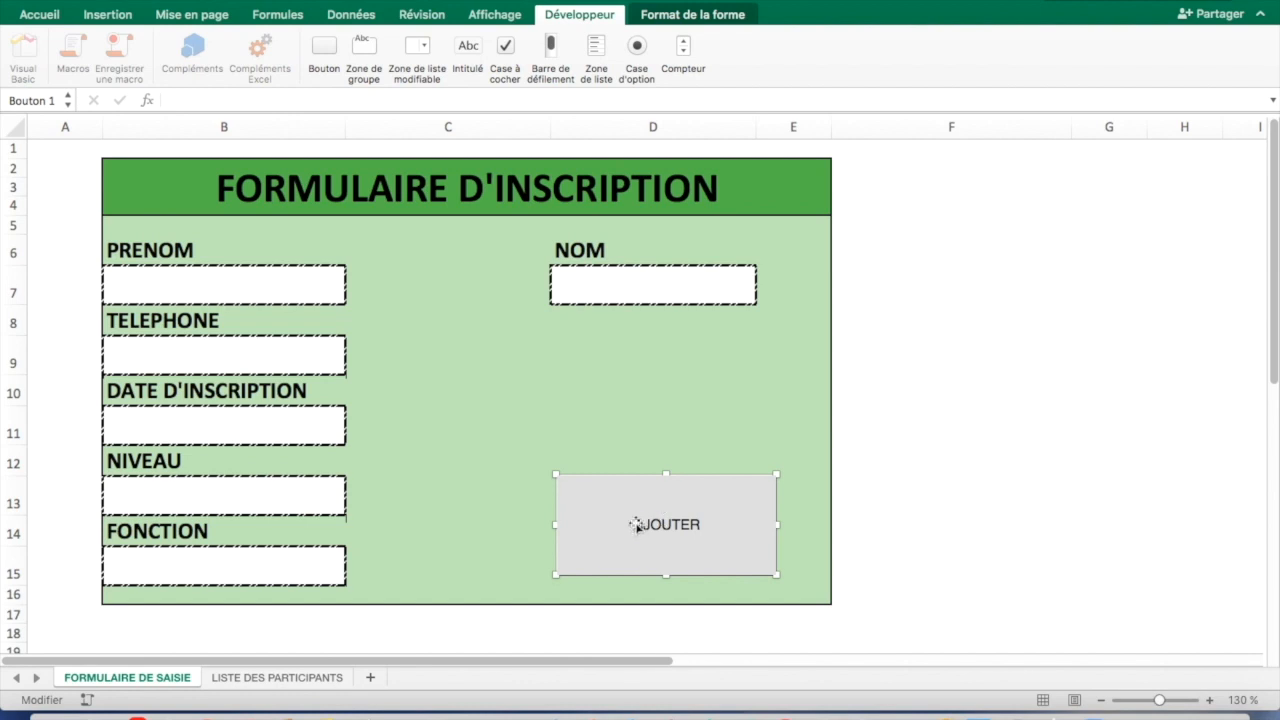
Step: Format the AJOUTER button's label as bold (Gras), size 18, in the theme's blue colour
drag(635, 524, 718, 523)
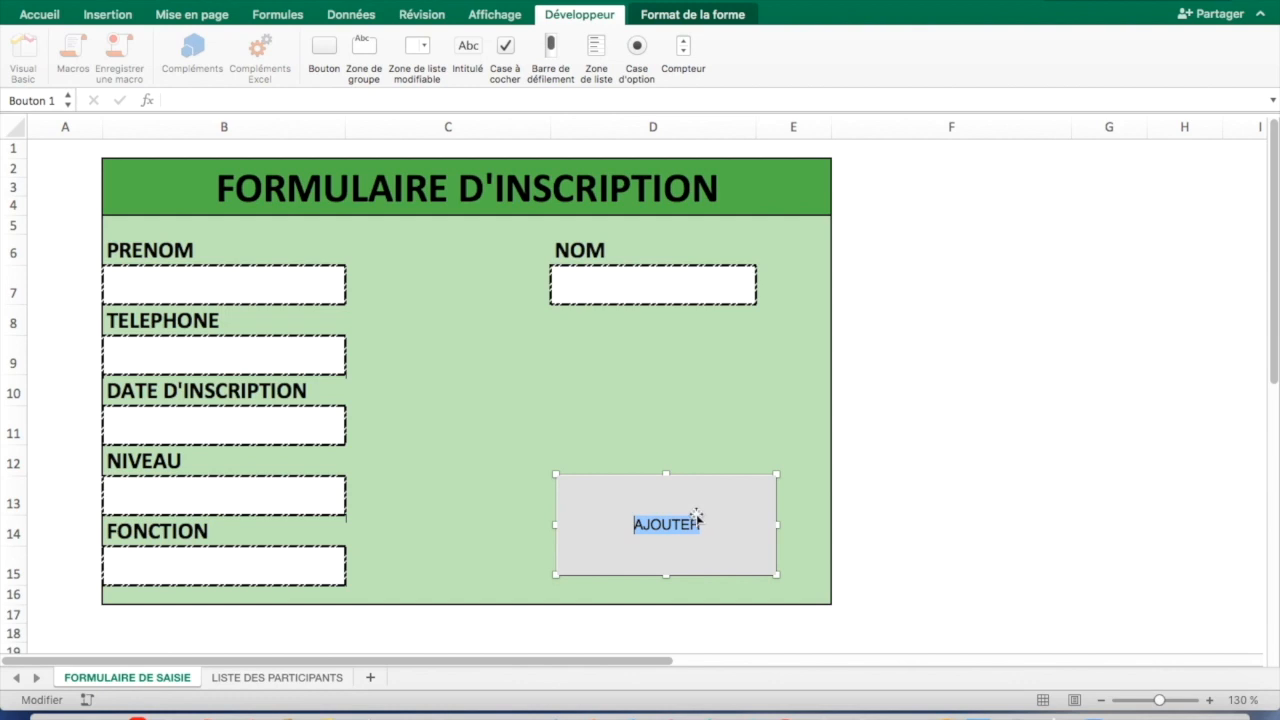
right_click(697, 517)
click(778, 689)
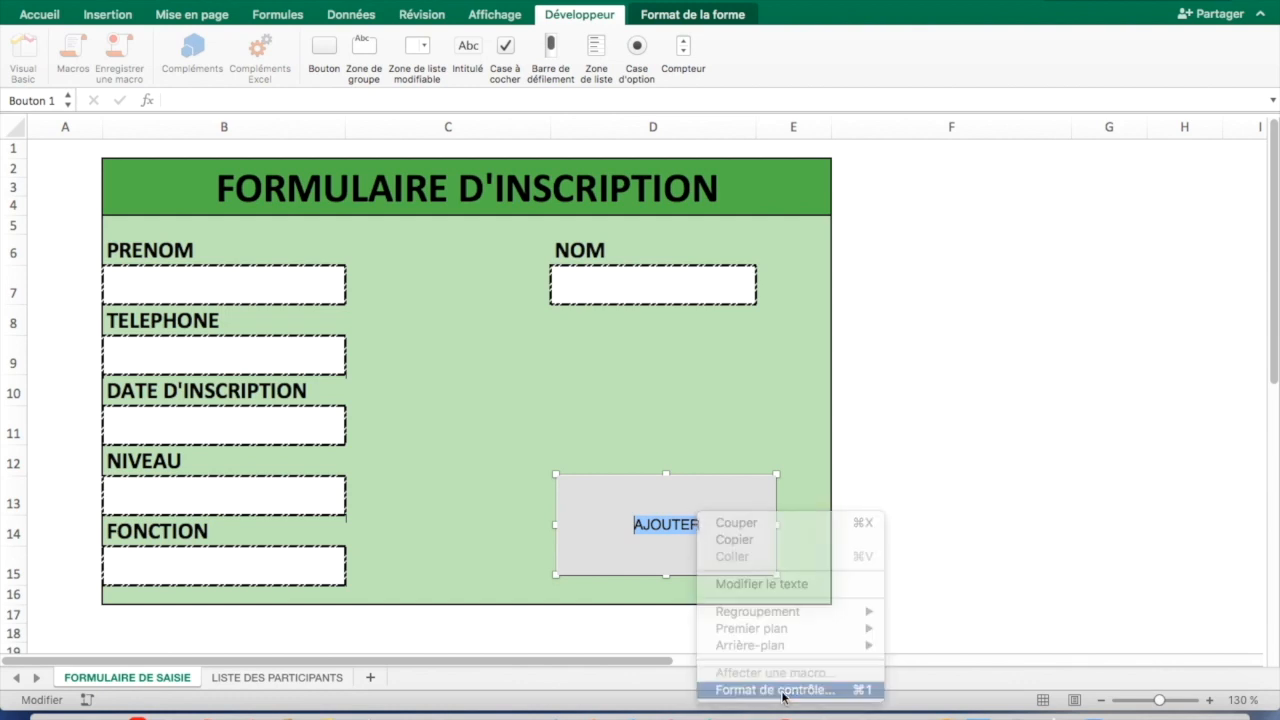
click(674, 214)
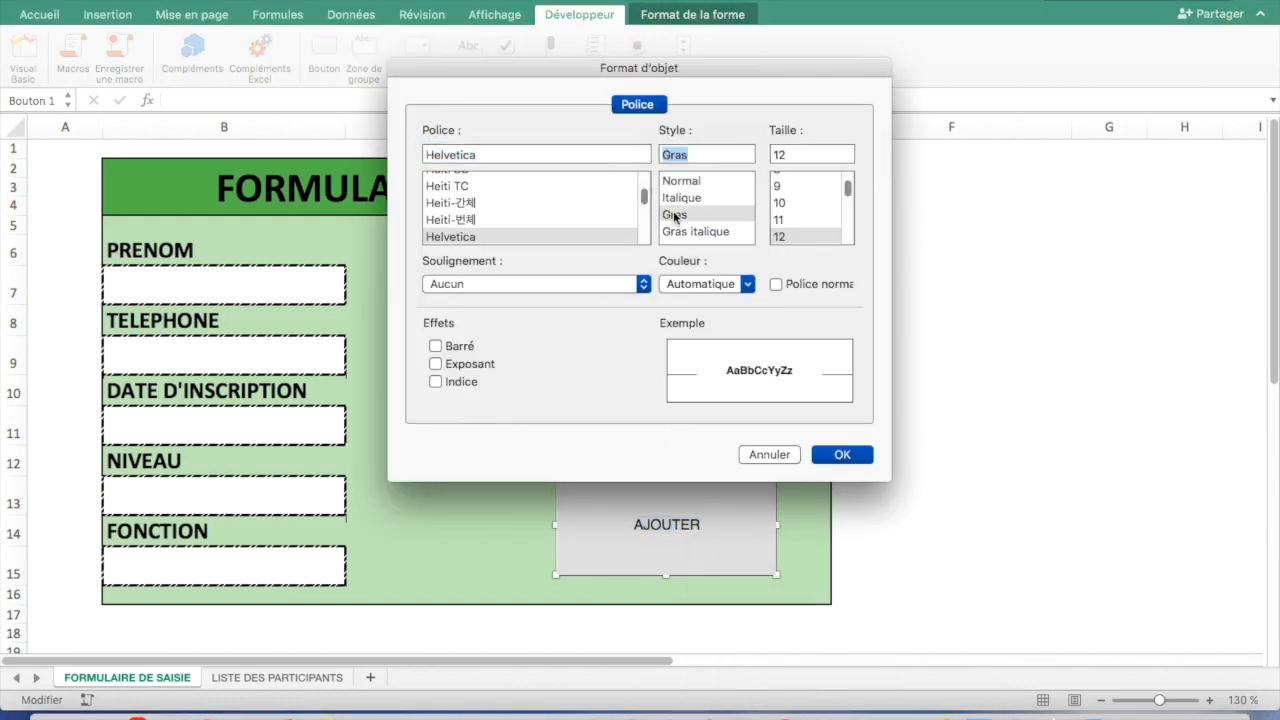
scroll(849, 188, down, 3)
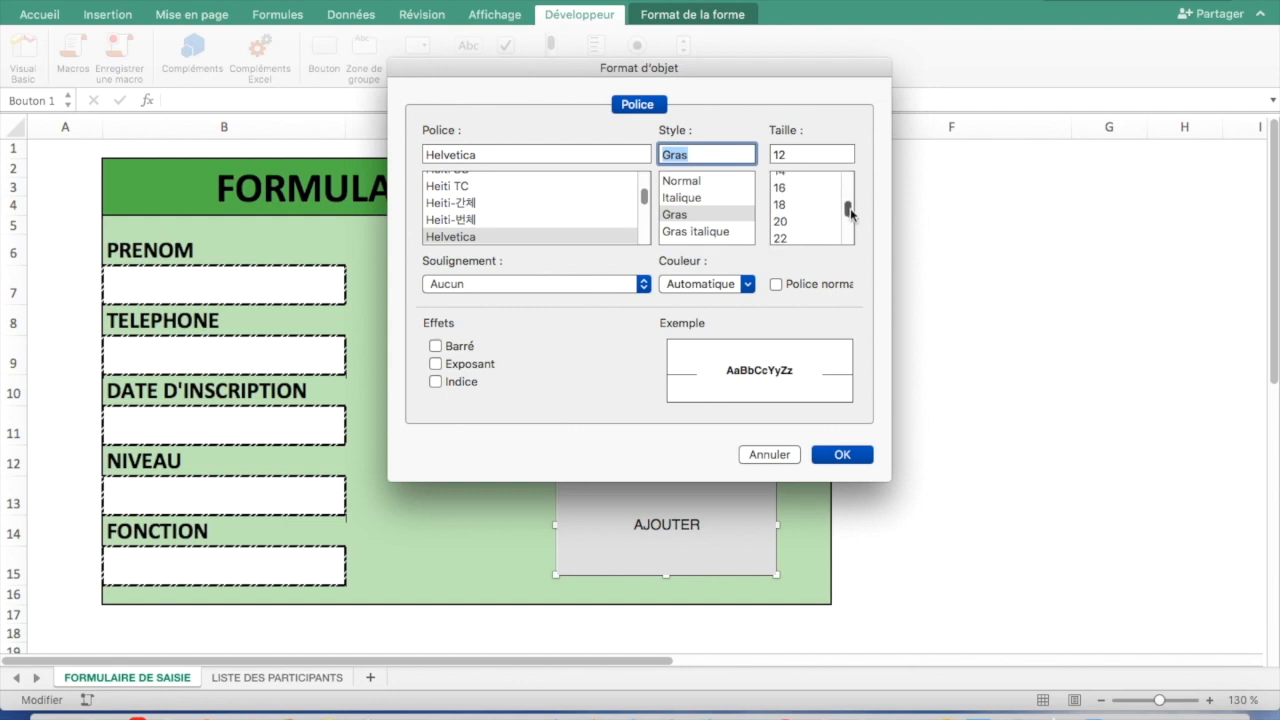
click(790, 186)
click(787, 202)
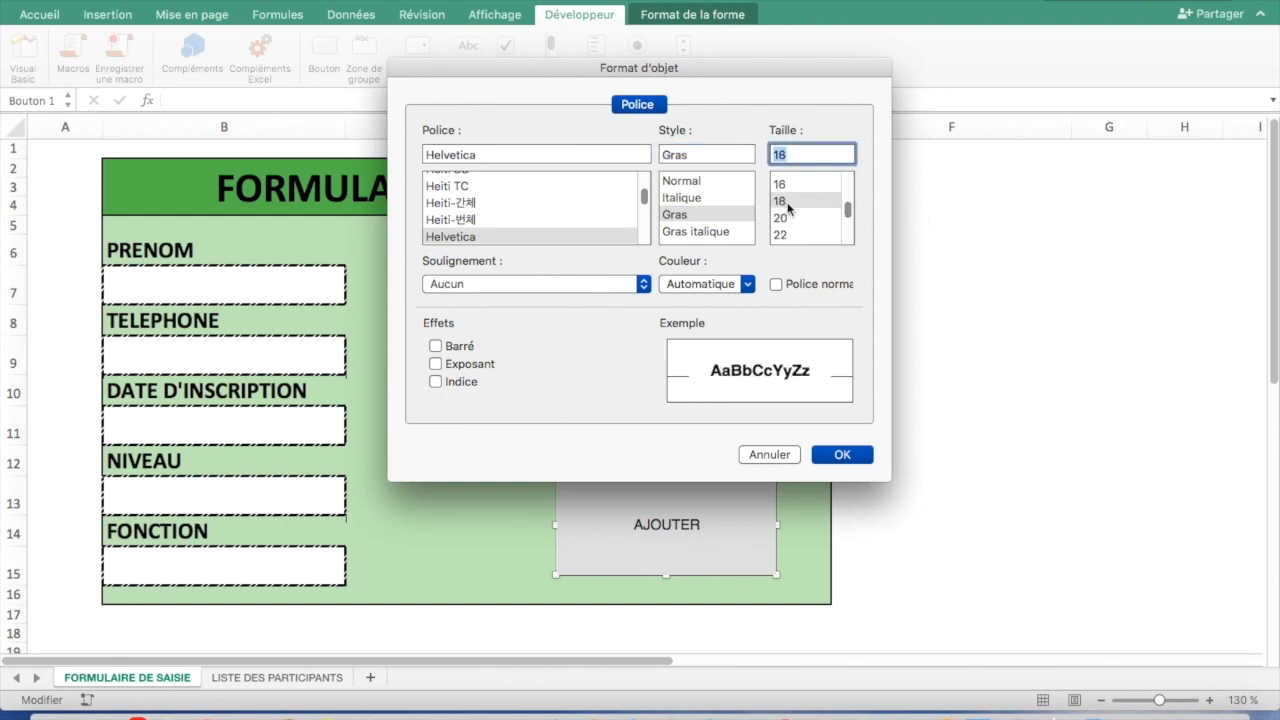
click(703, 289)
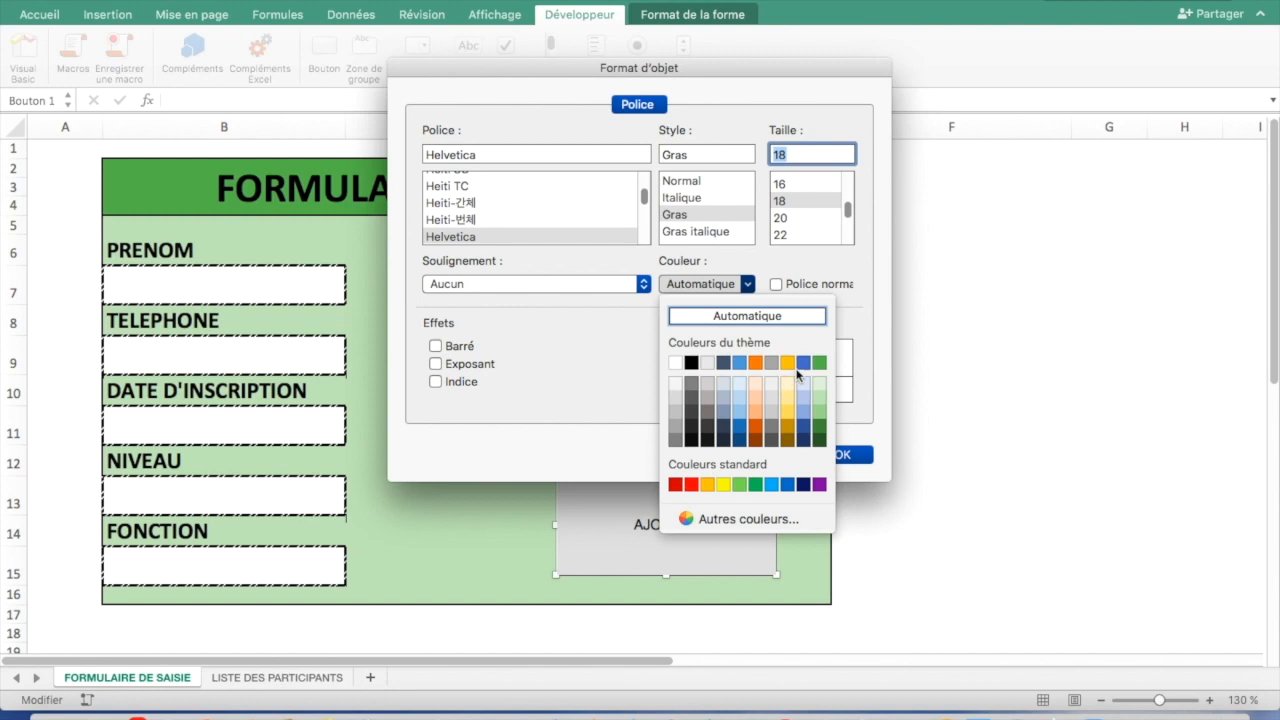
click(804, 366)
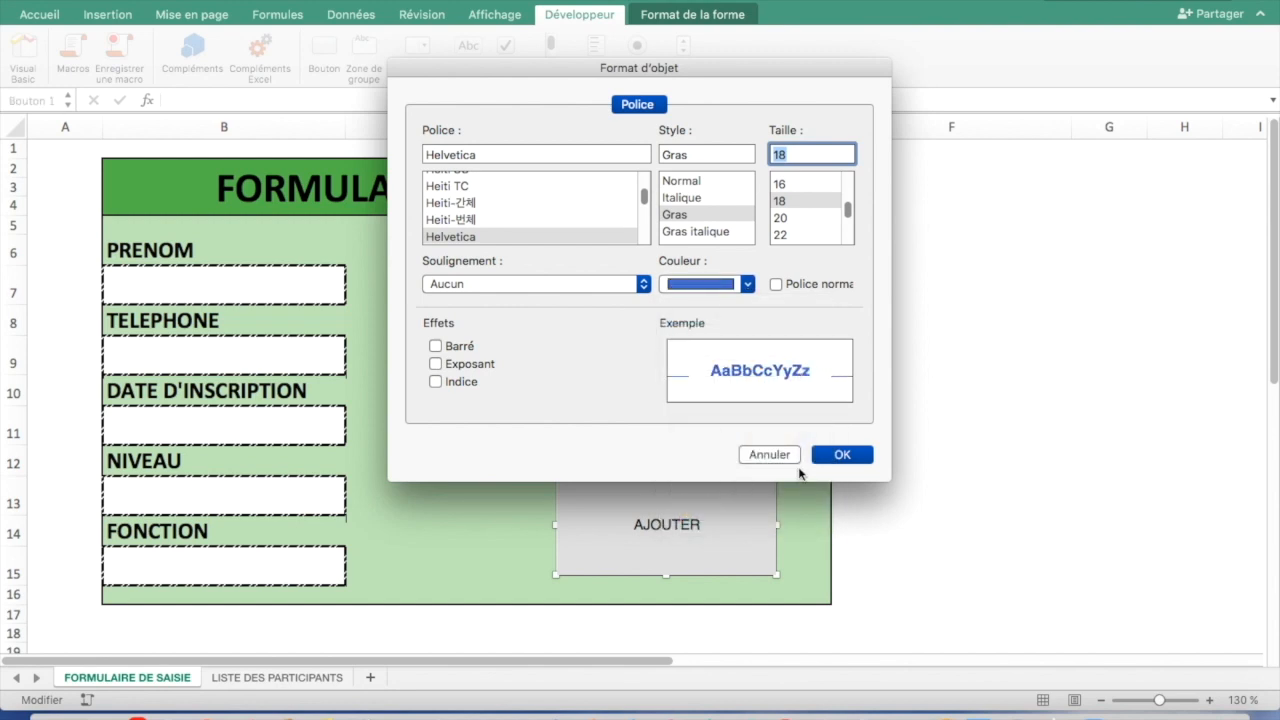
click(842, 455)
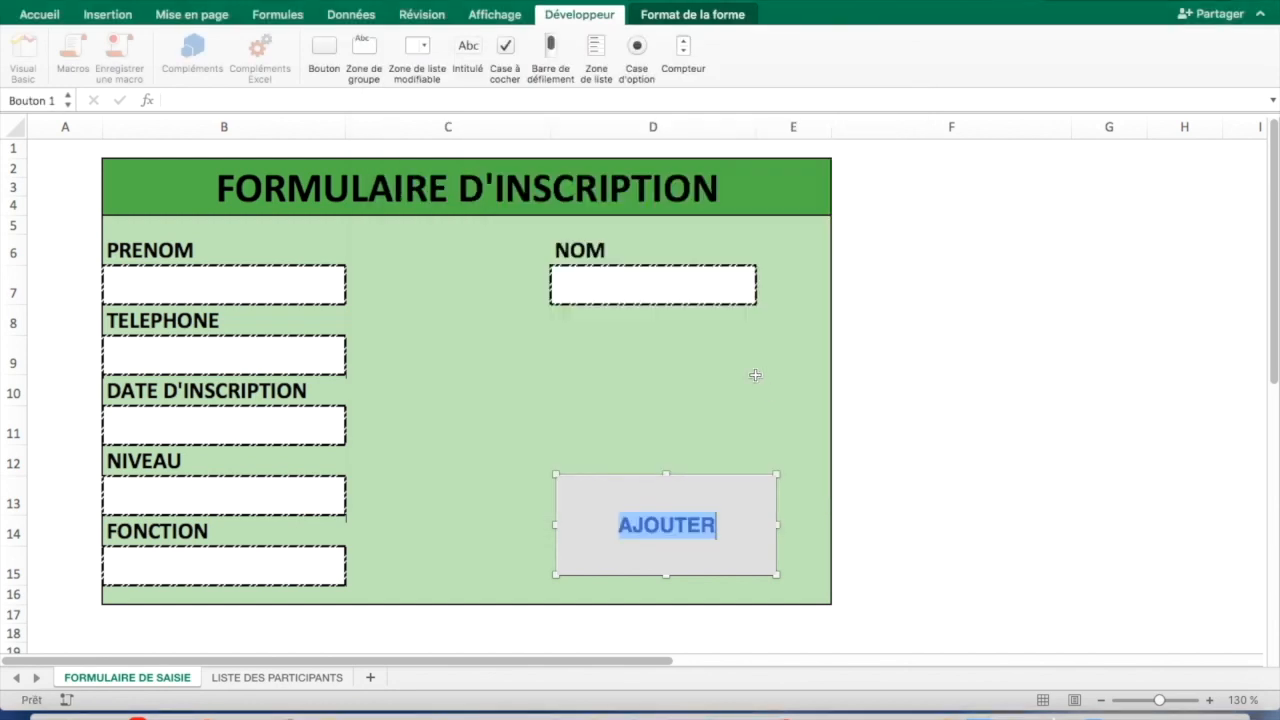
click(755, 374)
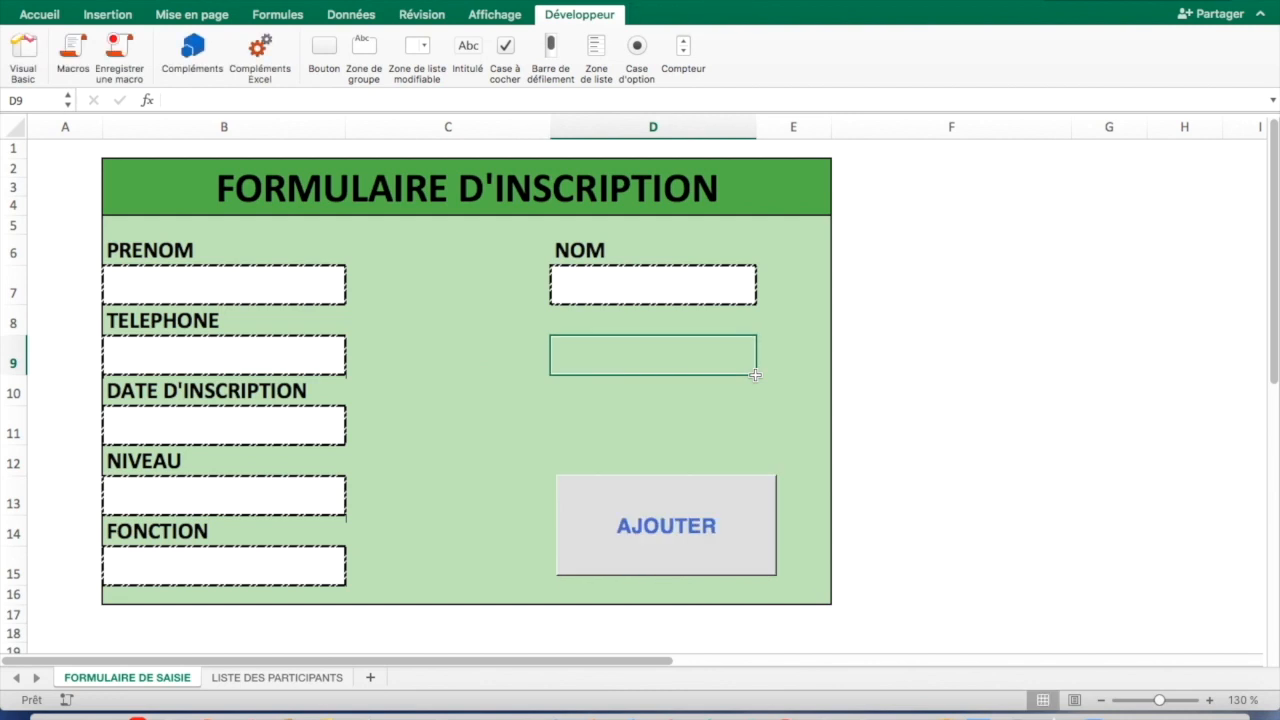
click(948, 374)
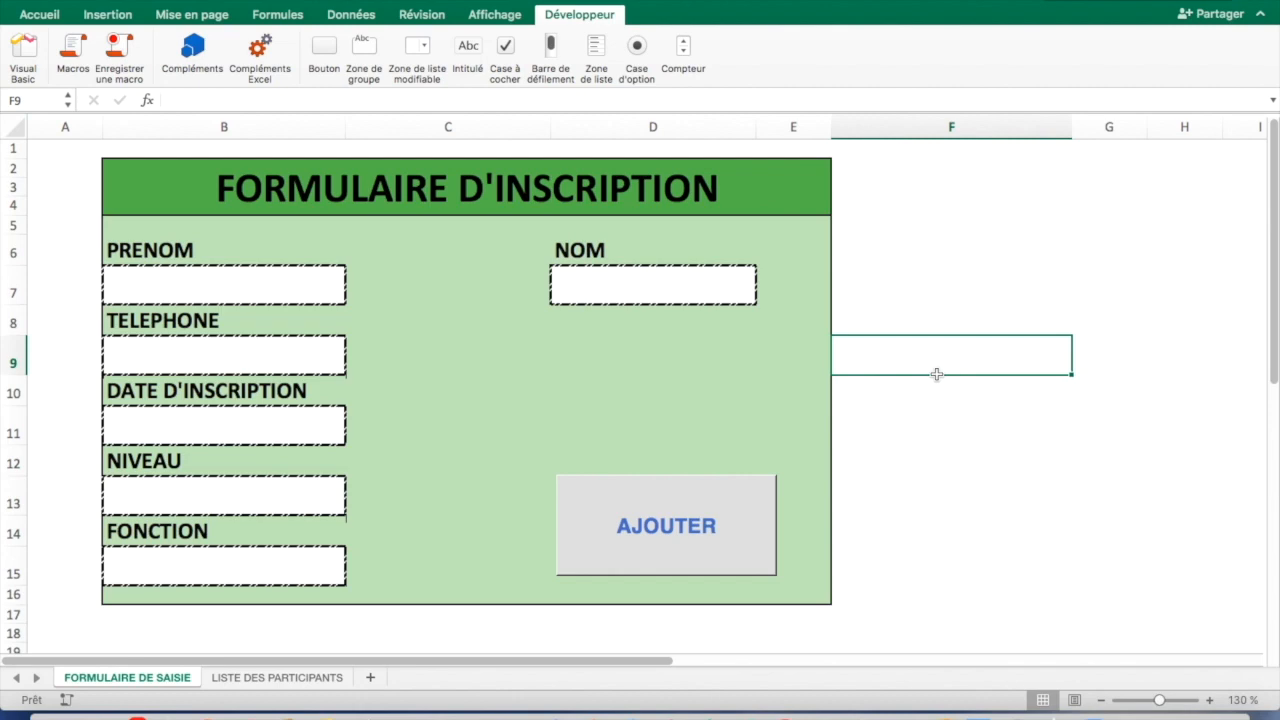
Step: Fill B7, D7 and B9 of FORMULAIRE DE SAISIE with a new participant's first name, last name and phone number
click(256, 684)
scroll(240, 216, up, 5)
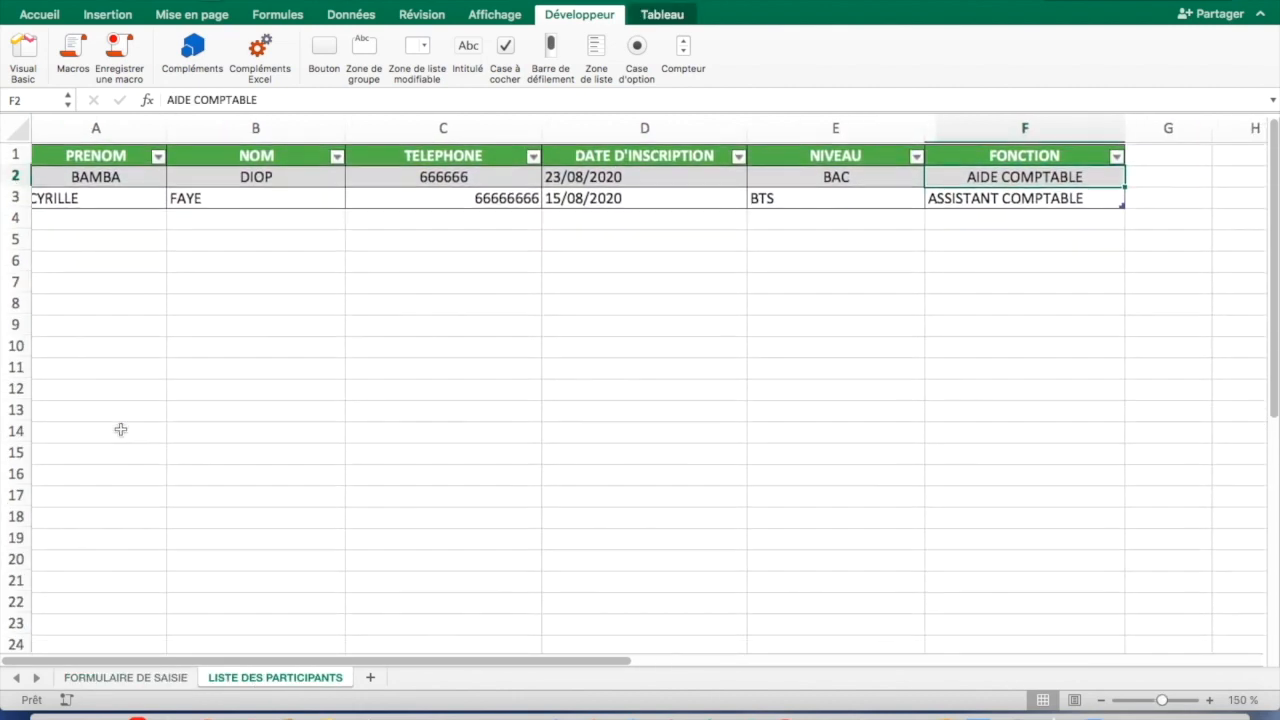
click(146, 683)
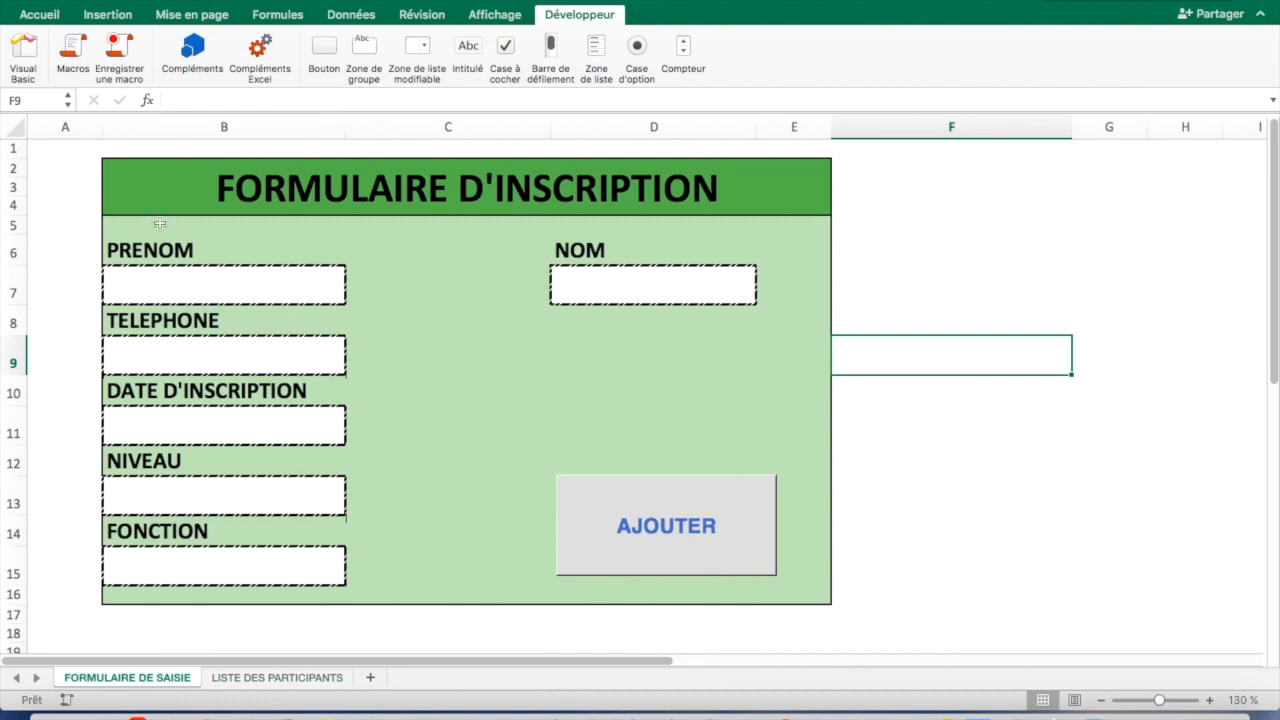
click(149, 291)
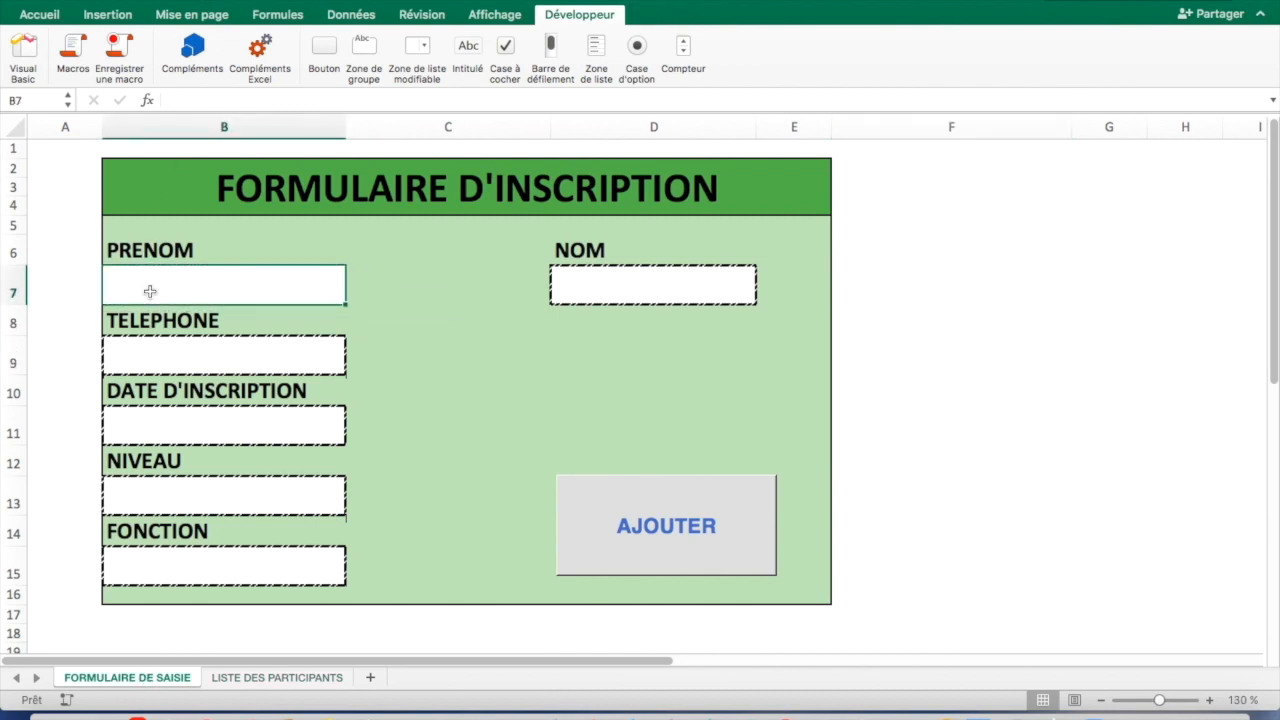
text(LILLY)
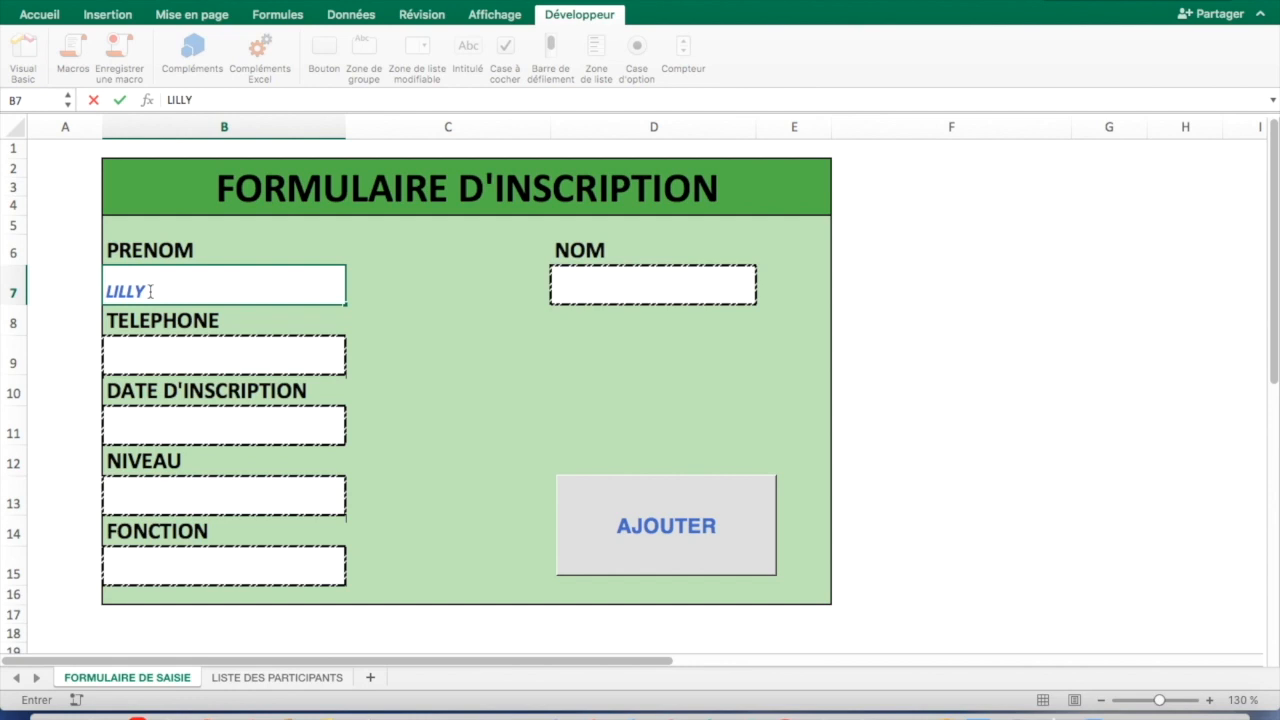
click(586, 285)
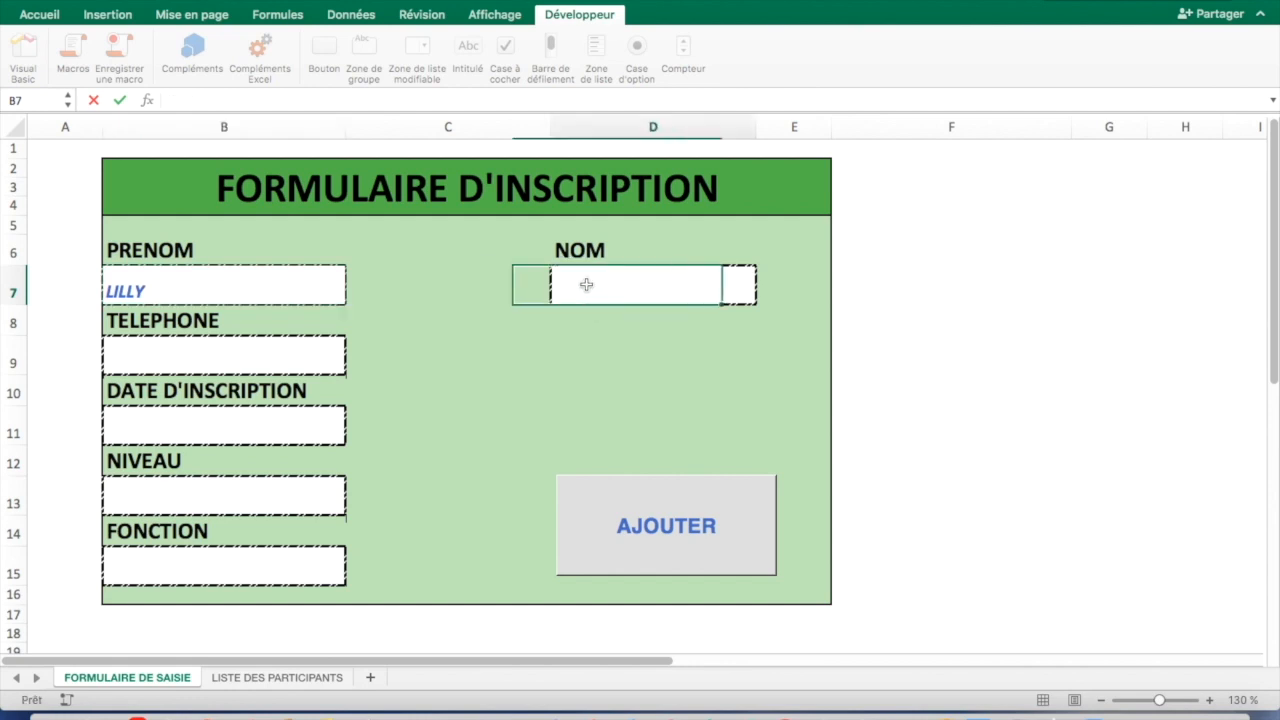
text(FAYE)
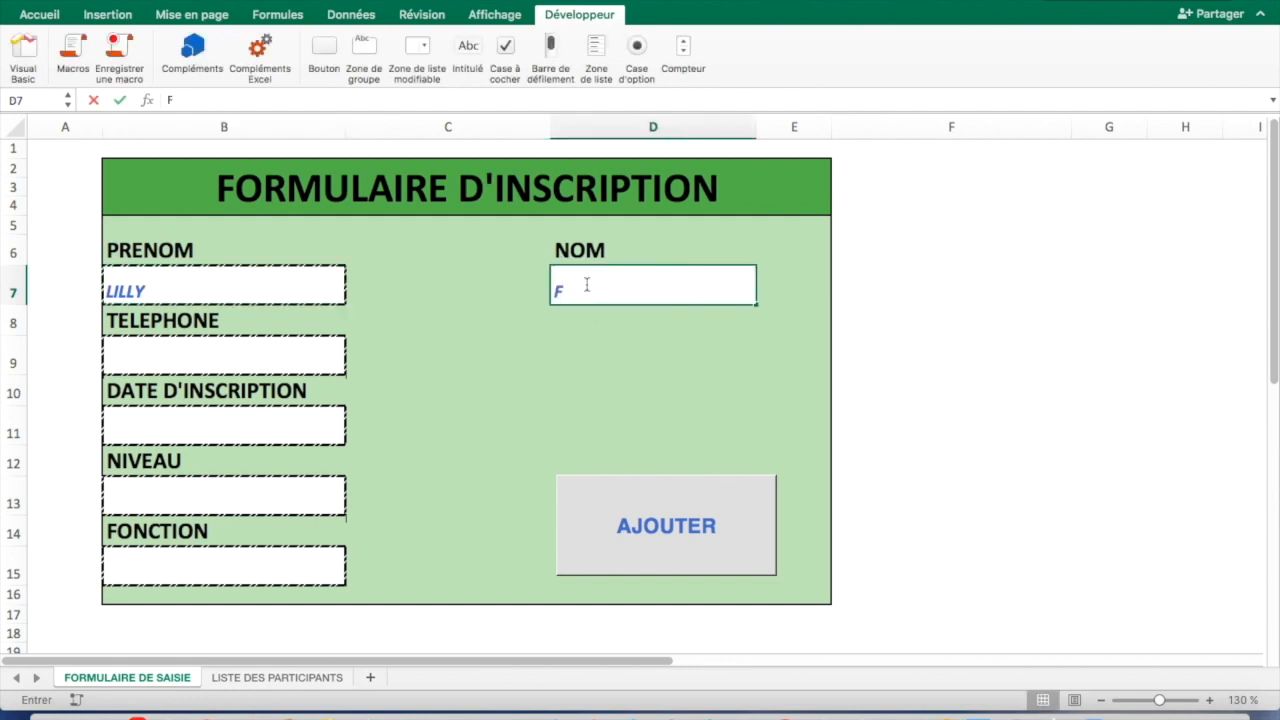
click(128, 354)
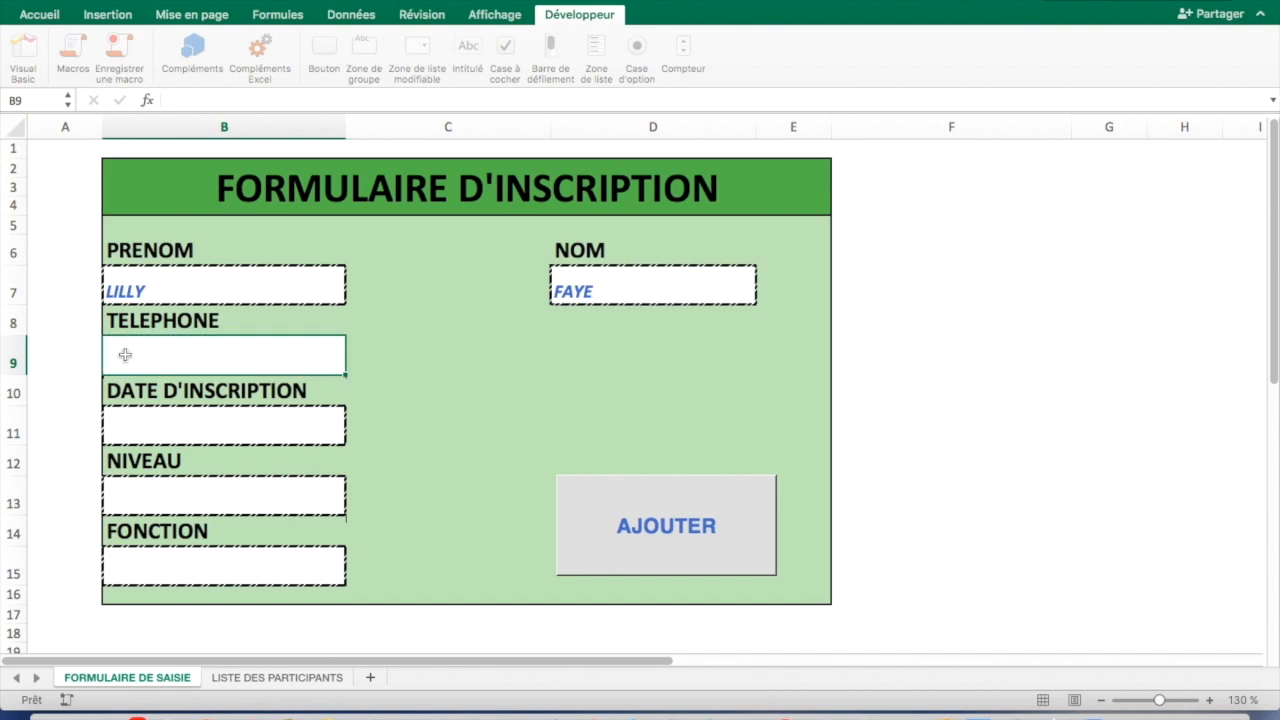
text(777777)
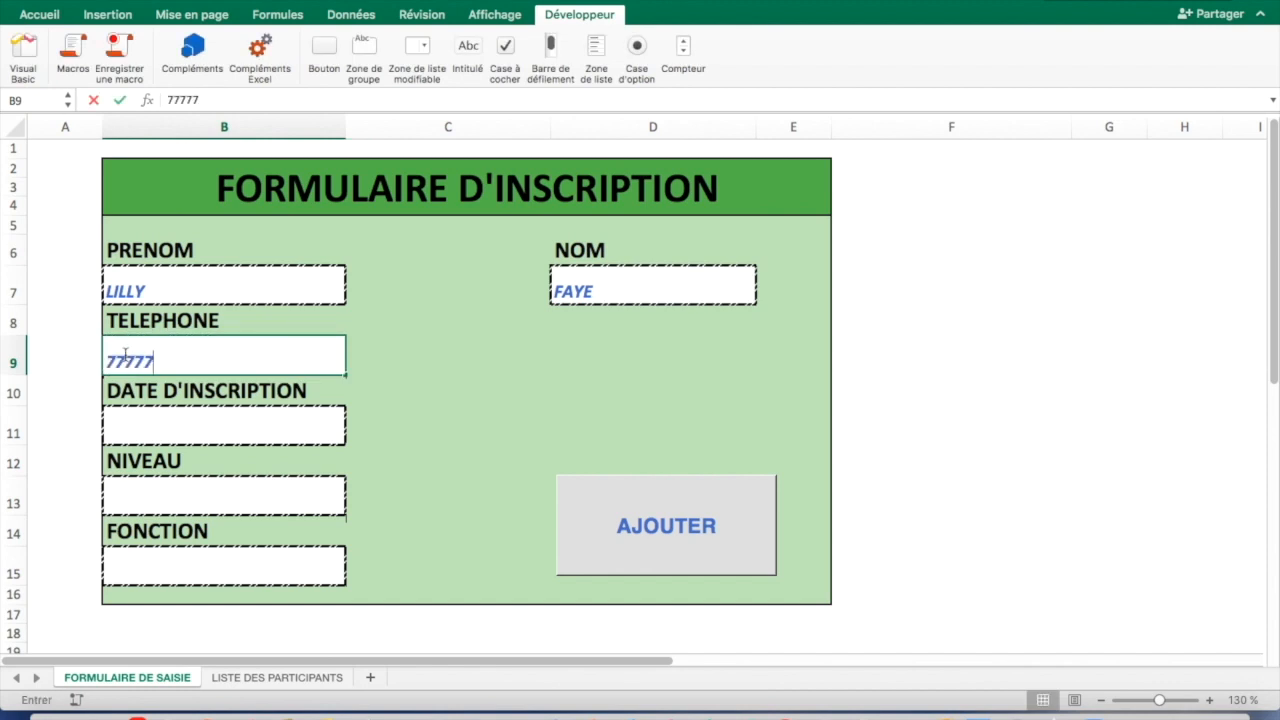
Step: Enter 24/08/2020 as the DATE D'INSCRIPTION, BTS as the NIVEAU and COMPTABLE as the FONCTION in the form
click(131, 423)
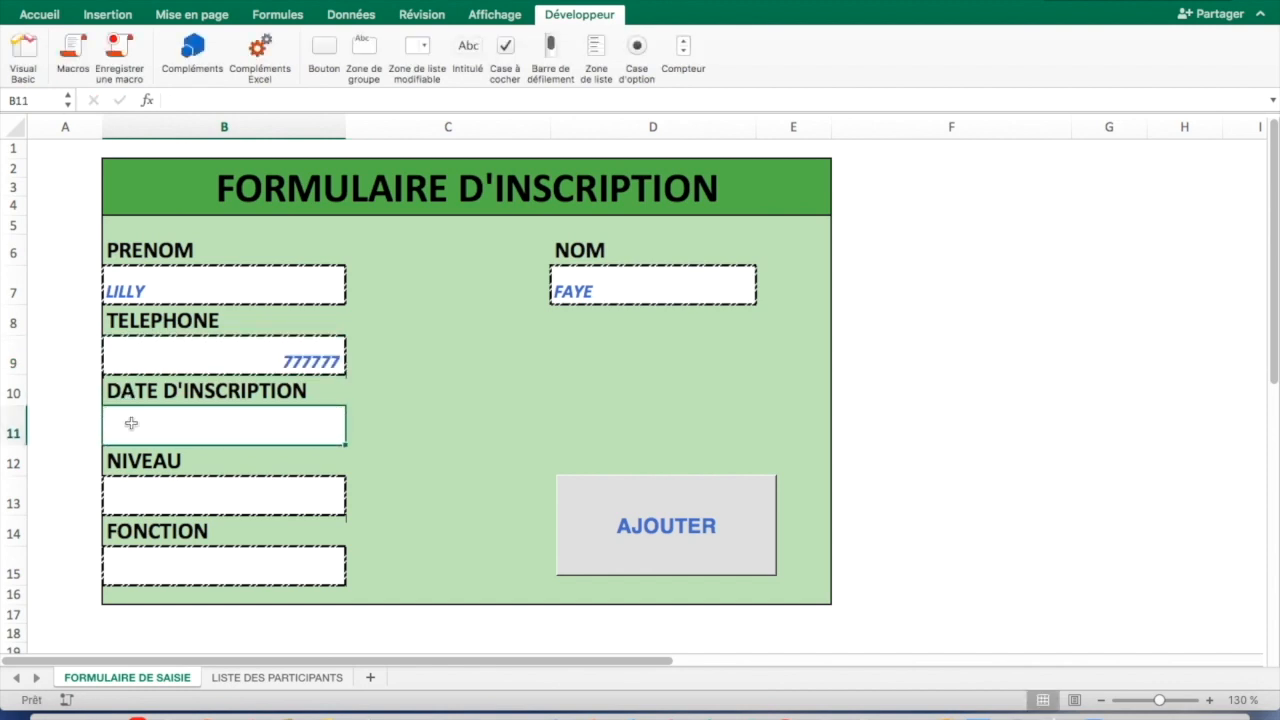
text(2)
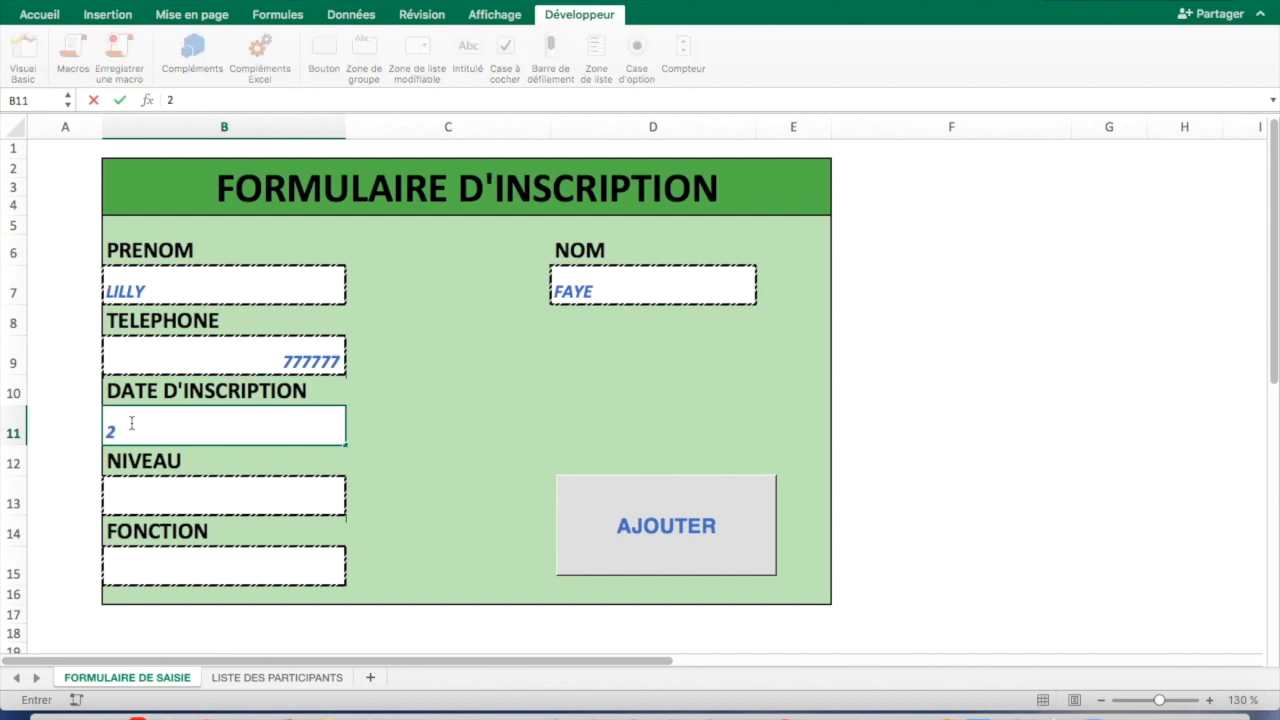
text(4/08/2020)
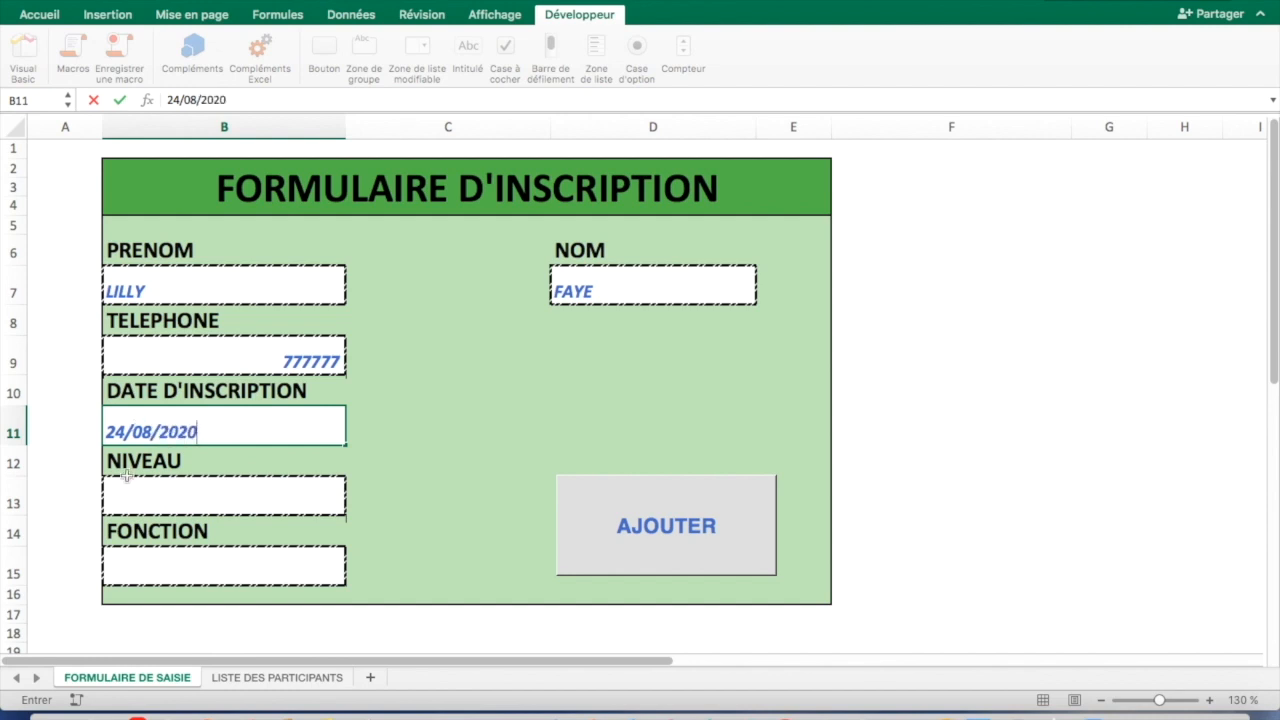
click(128, 486)
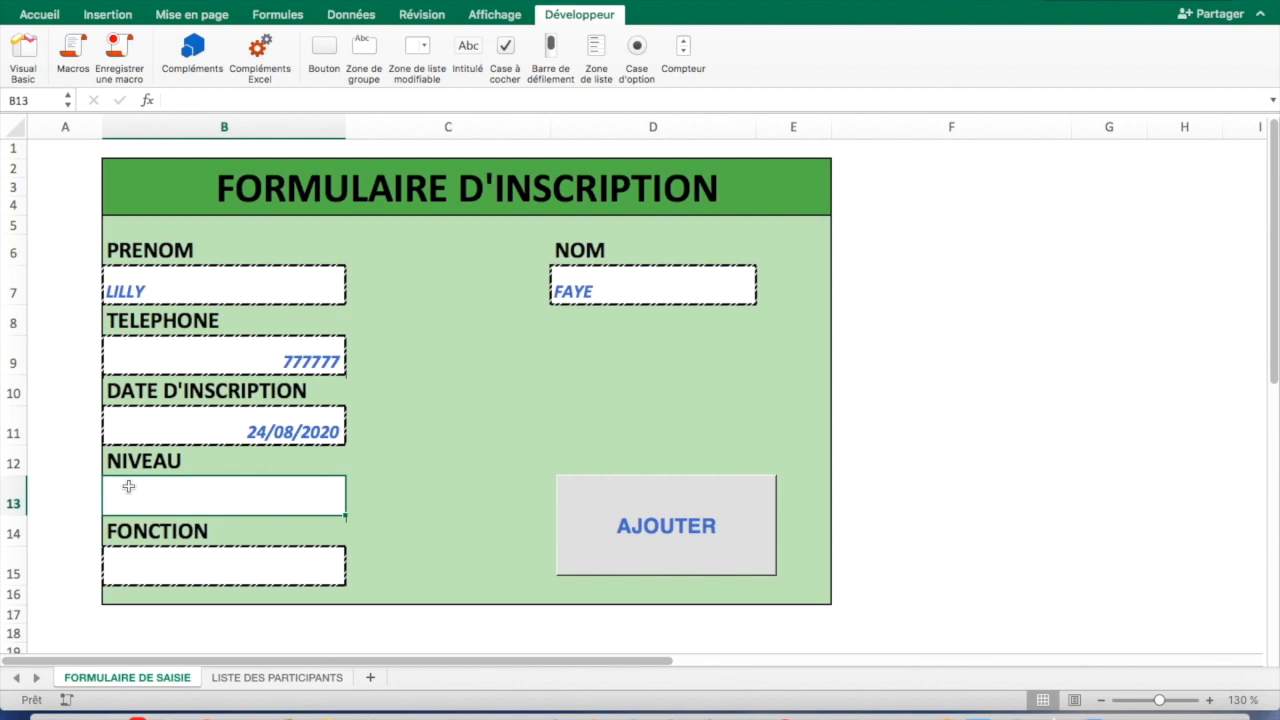
text(BTS)
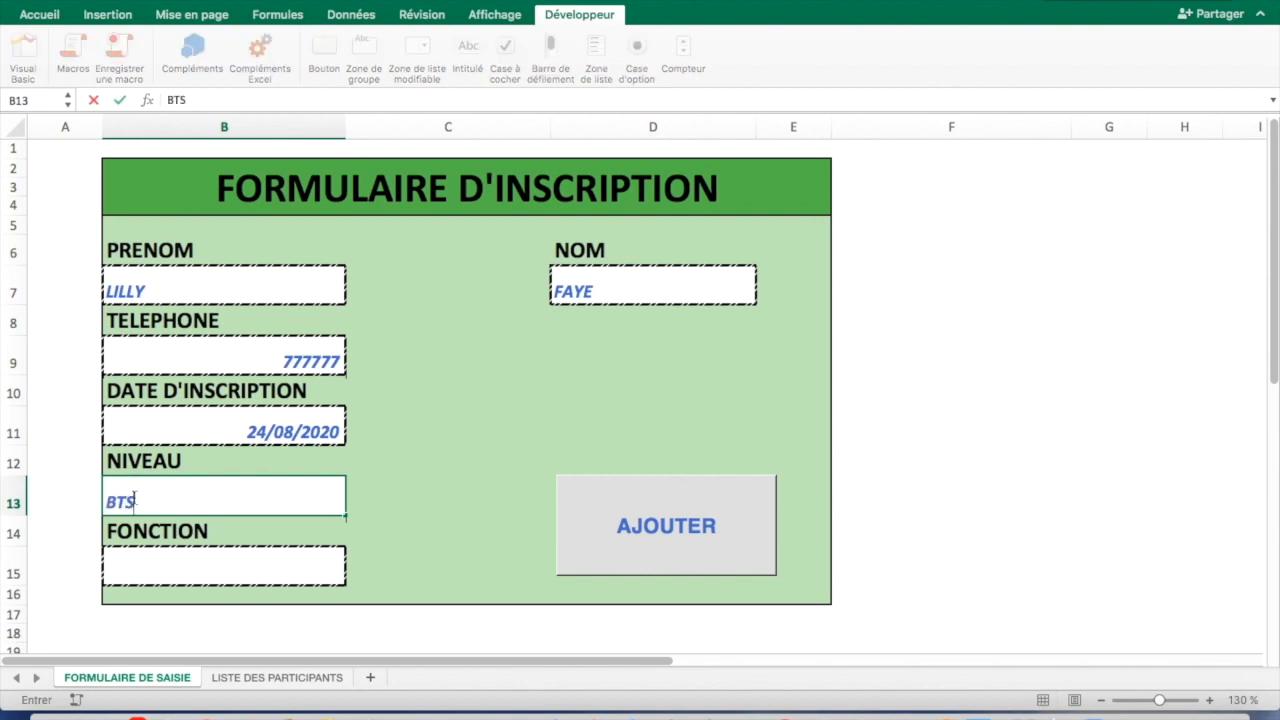
click(151, 570)
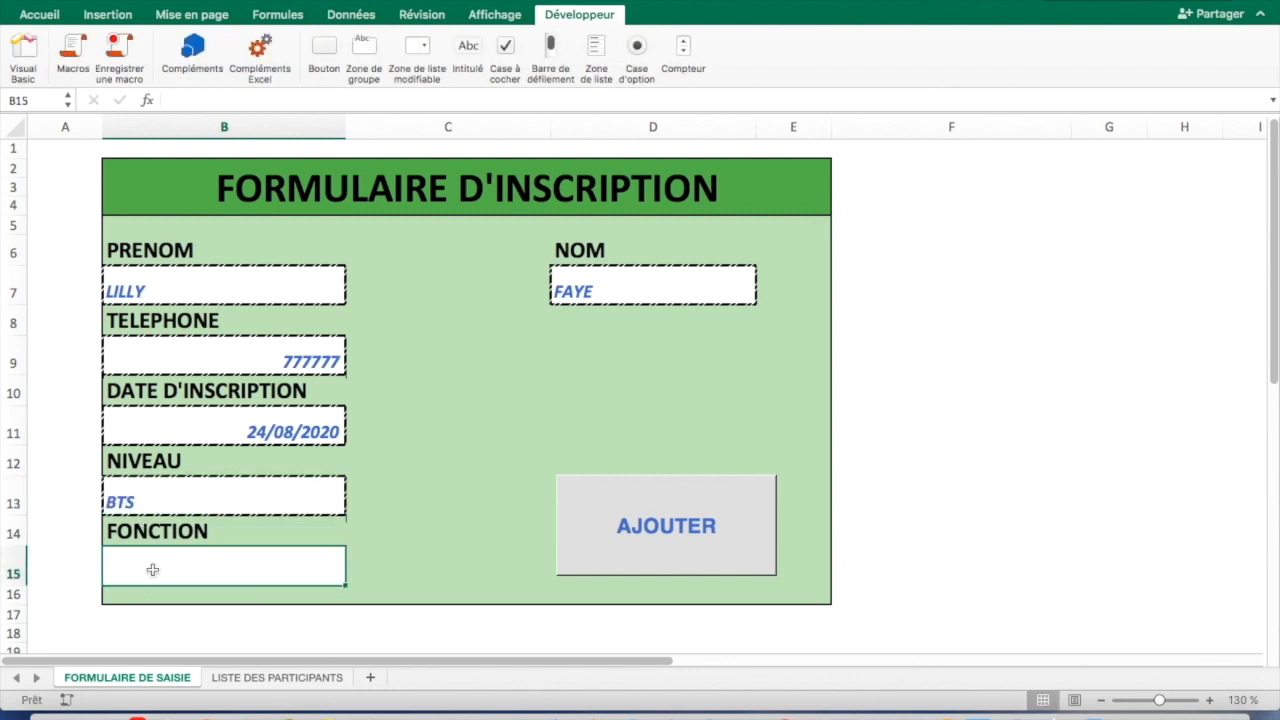
text(COMPTABLE)
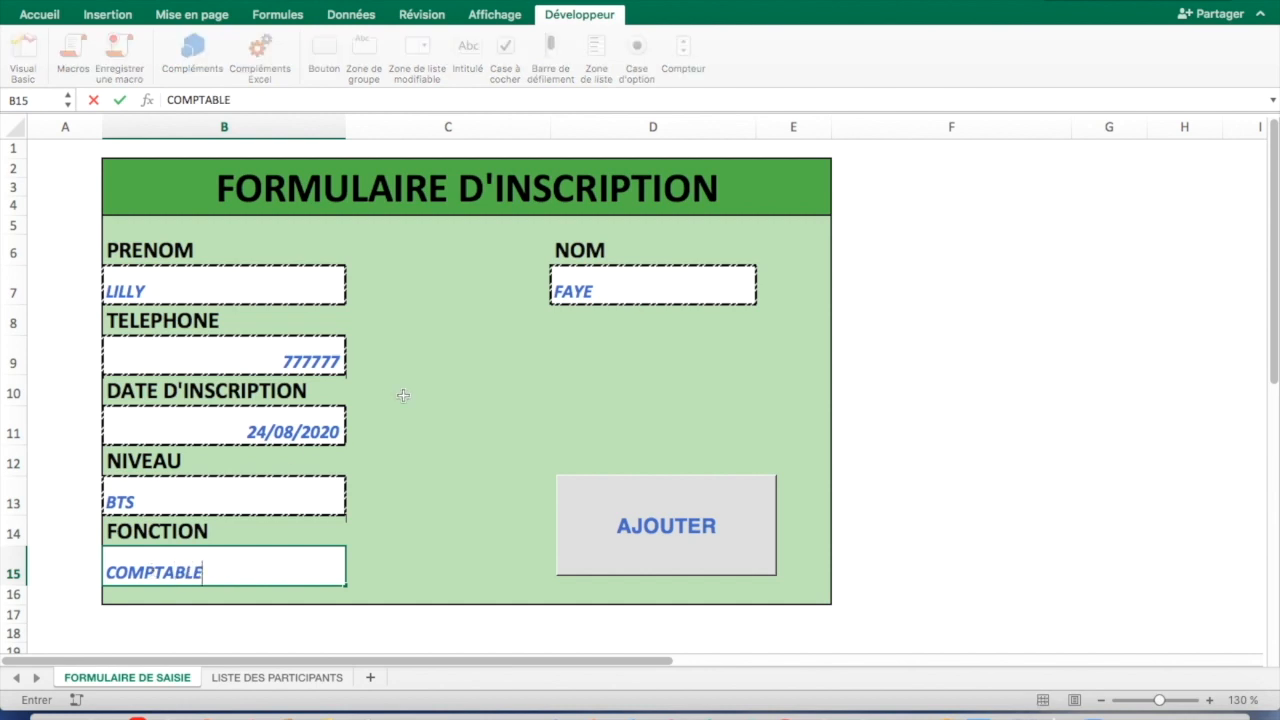
click(706, 398)
Step: Submit the filled form with the AJOUTER button and check the top row of the LISTE DES PARTICIPANTS table
click(238, 679)
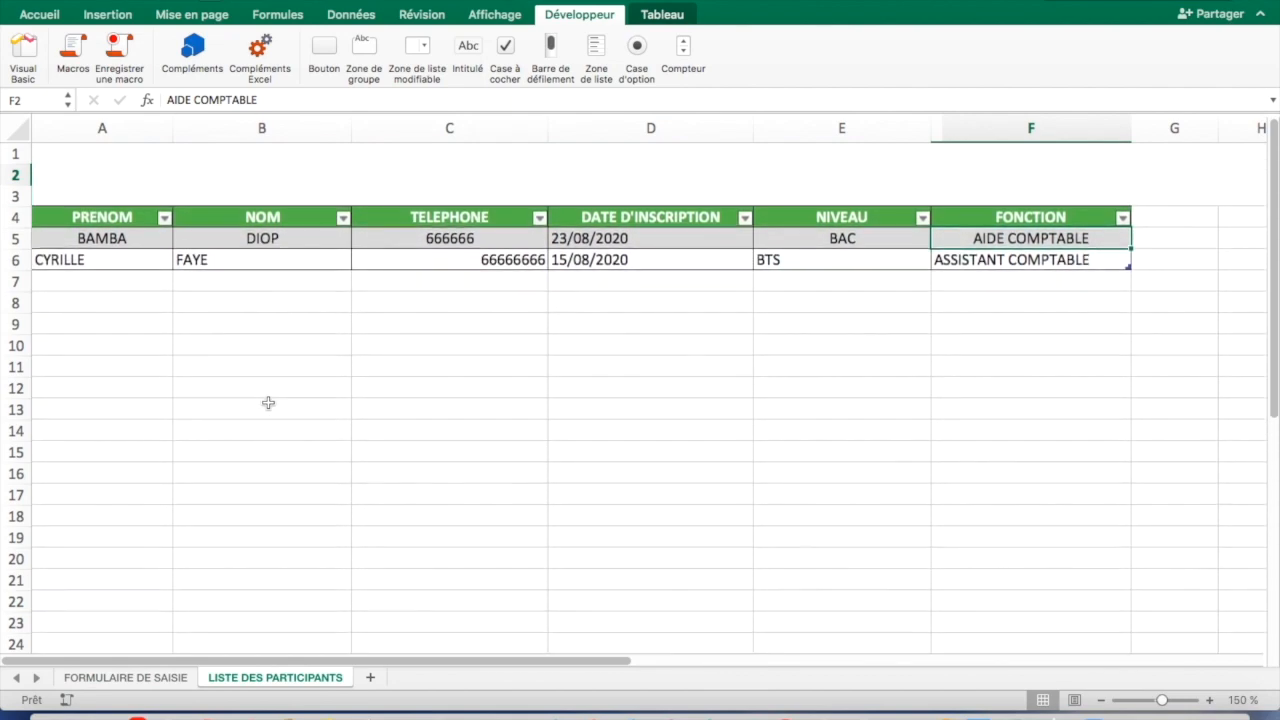
click(118, 678)
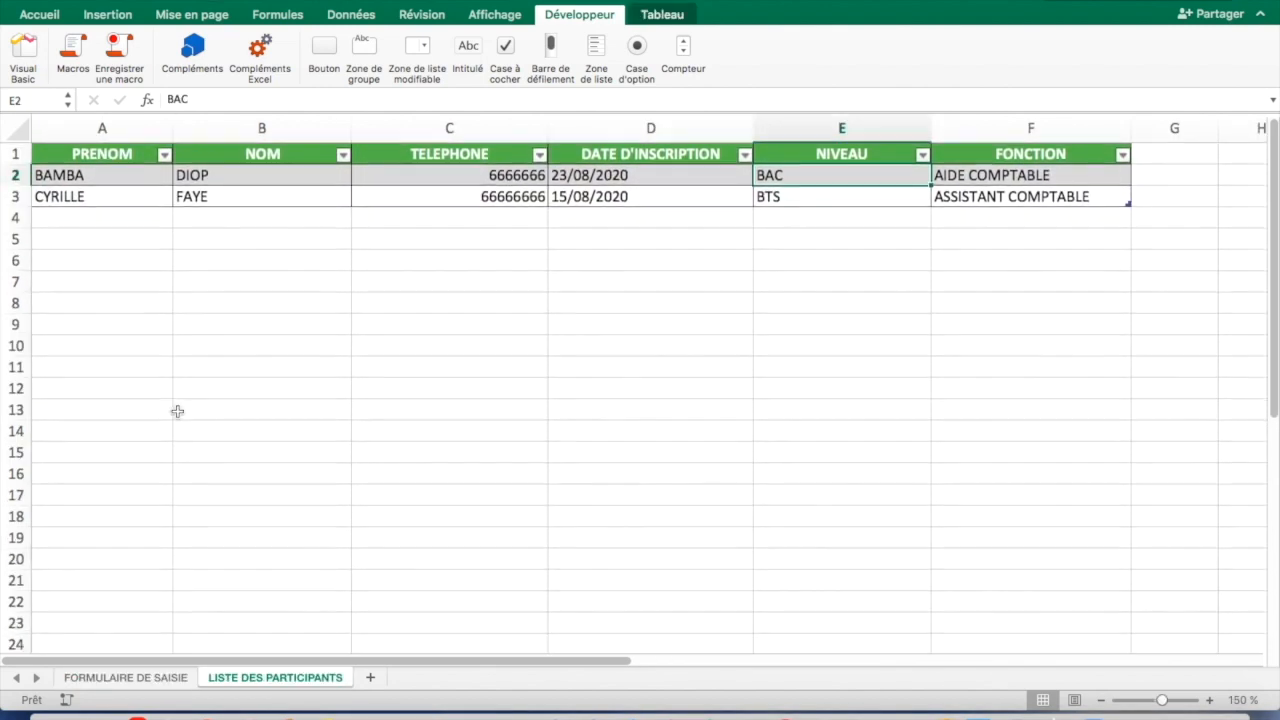
scroll(177, 411, up, 3)
scroll(177, 411, up, 2)
click(158, 679)
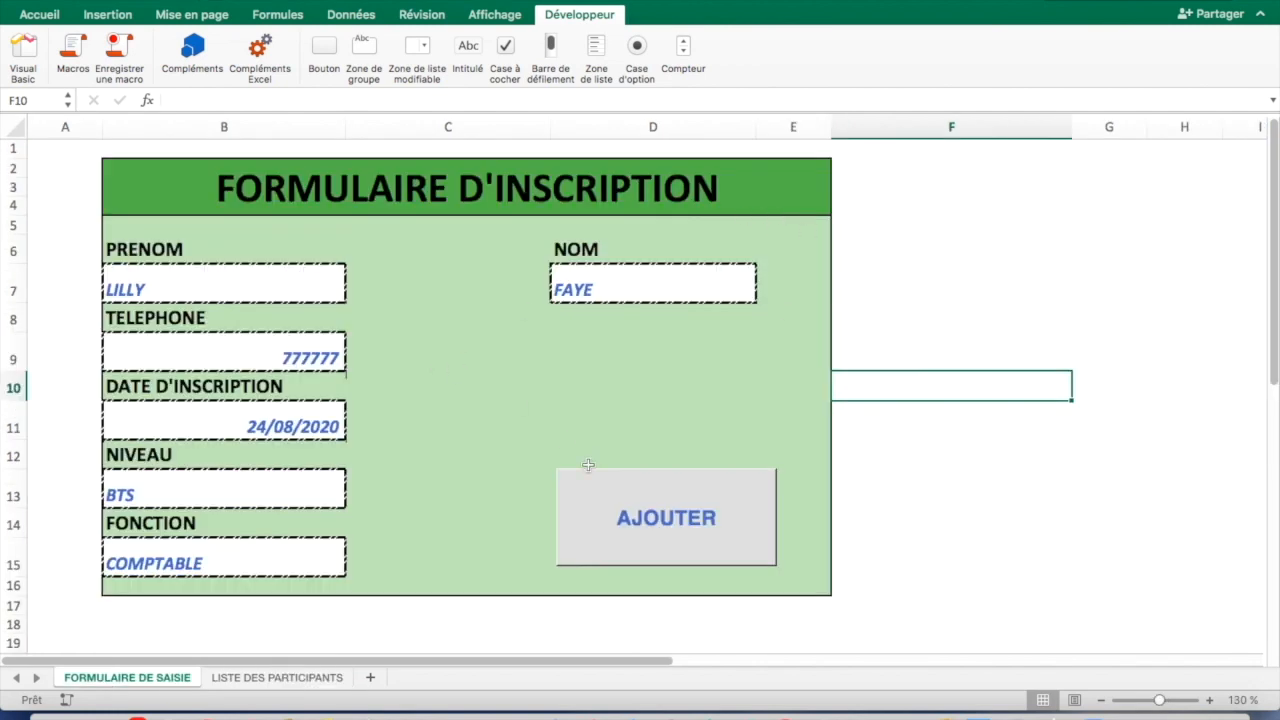
click(628, 512)
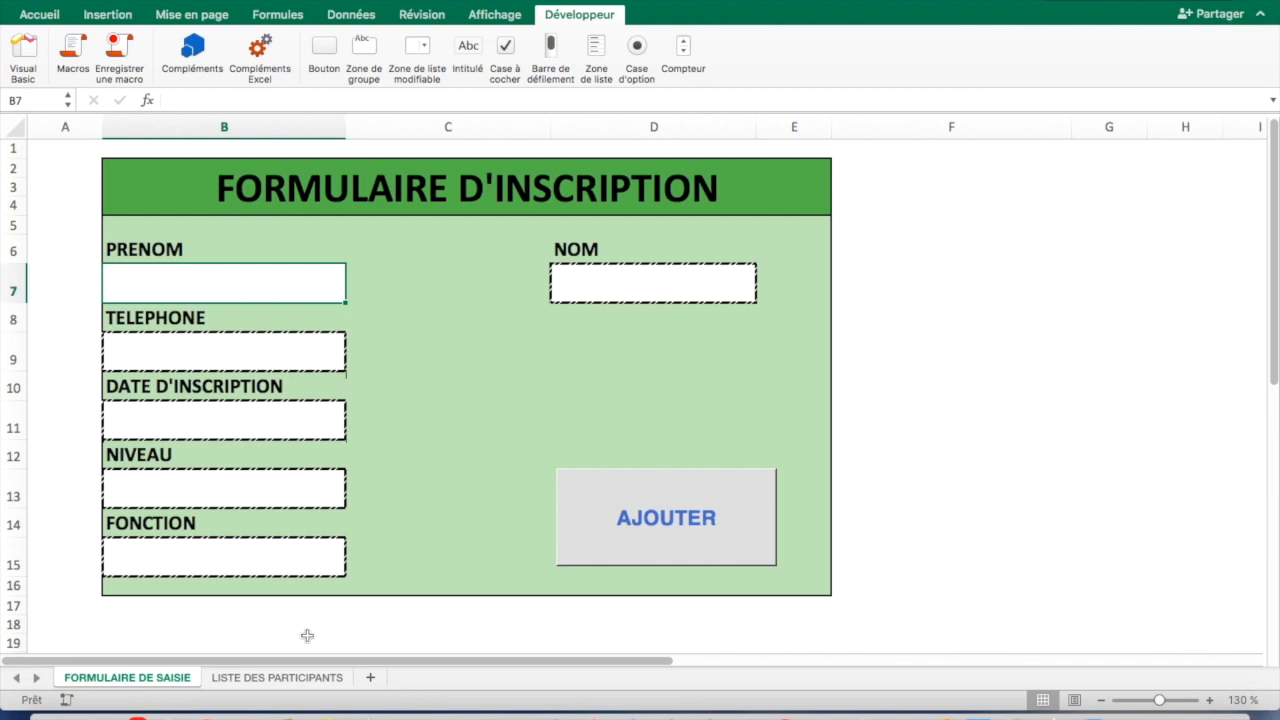
click(294, 681)
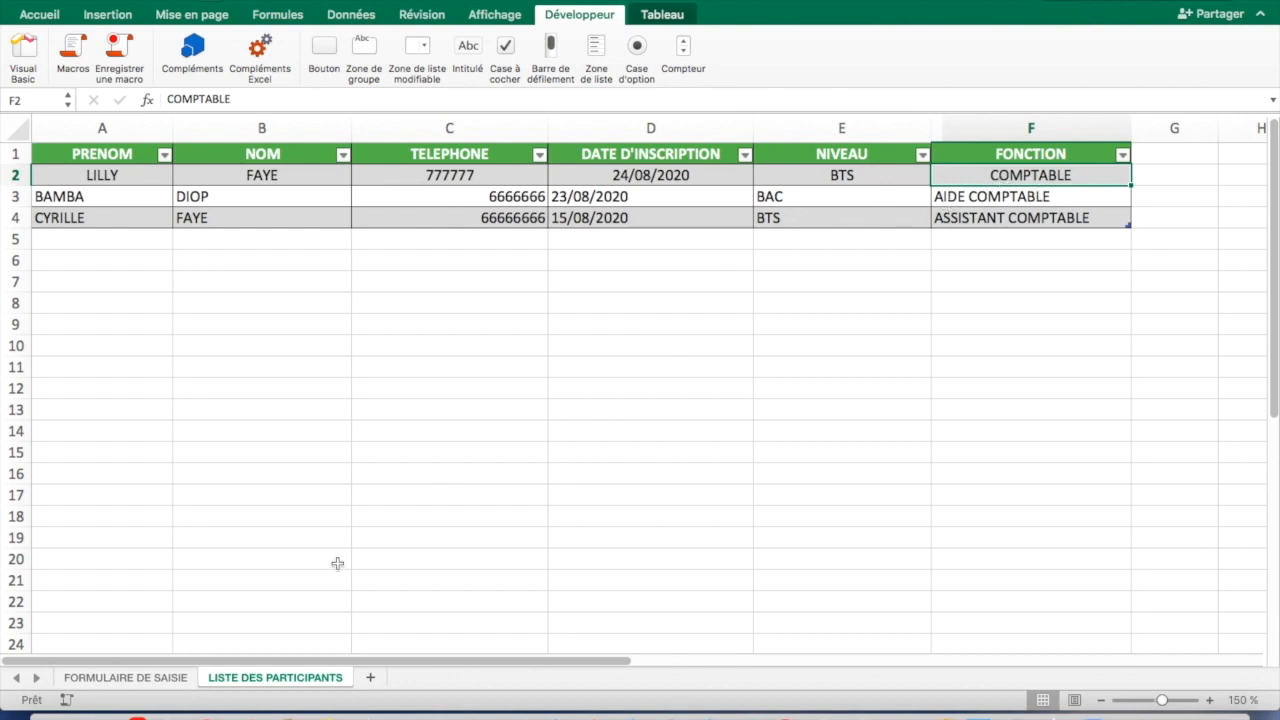
click(130, 678)
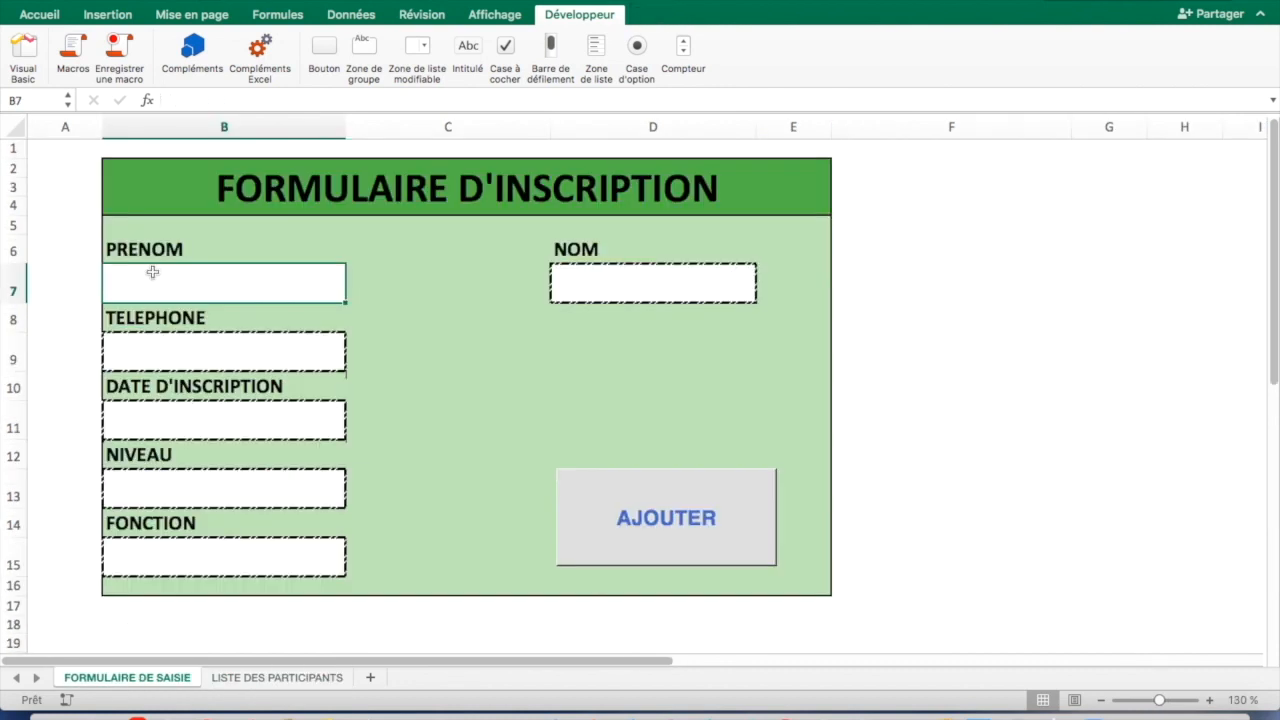
Step: Enter another participant's first name in B7, last name in D7 and phone number in B9 of FORMULAIRE DE SAISIE
text(BERNARD)
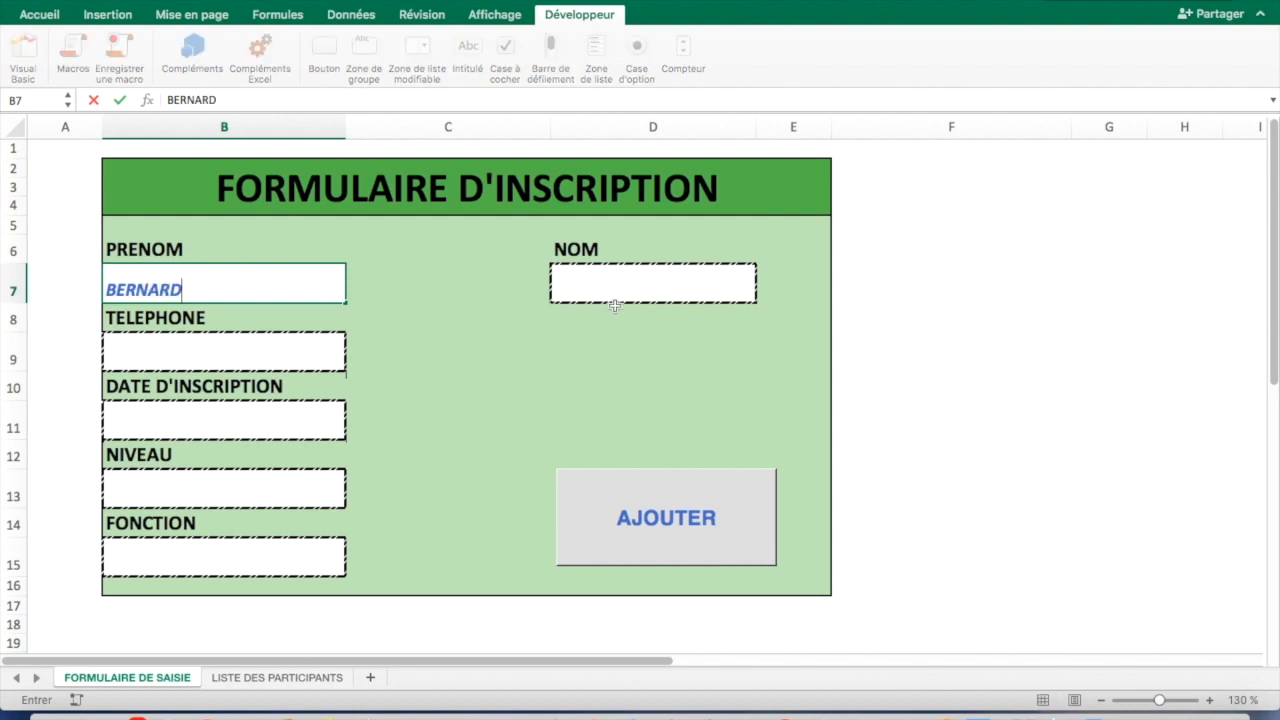
click(576, 287)
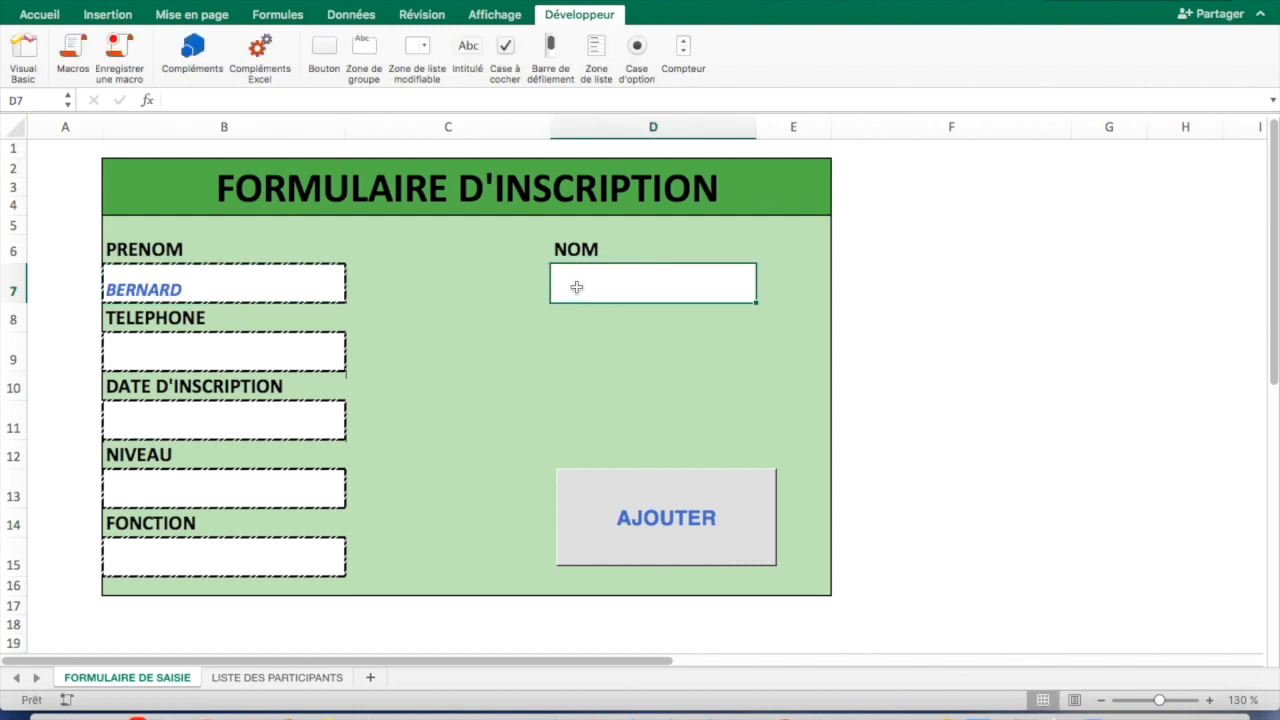
text(GAYE)
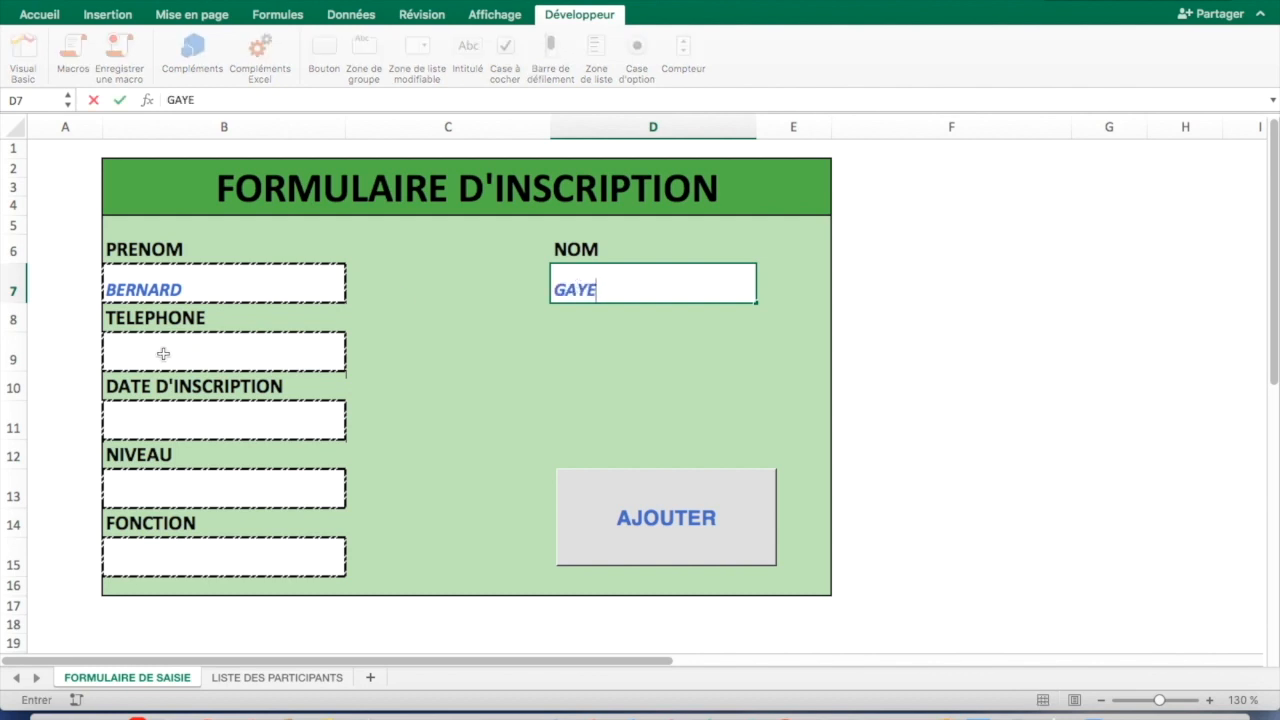
click(164, 354)
text(666666)
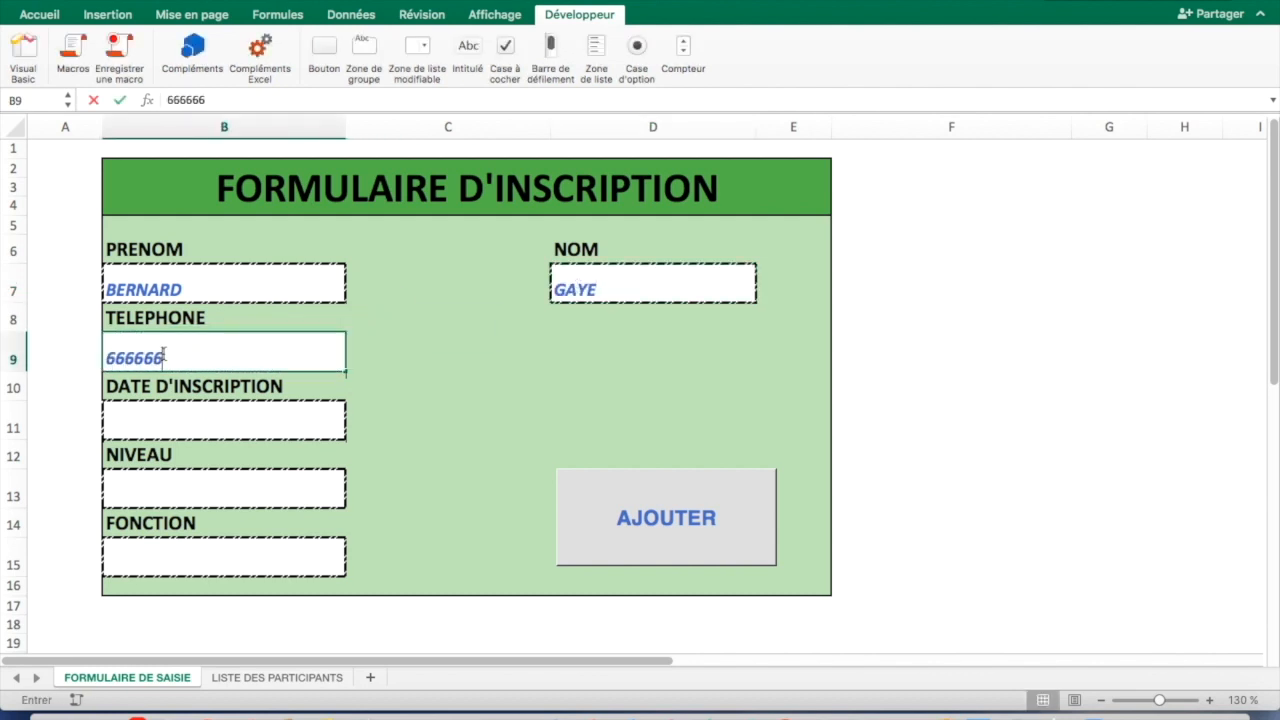
Step: Enter 25/08/2020 as the DATE D'INSCRIPTION, LICENCE as the NIVEAU and COMPTABLE as the FONCTION in the form
click(130, 421)
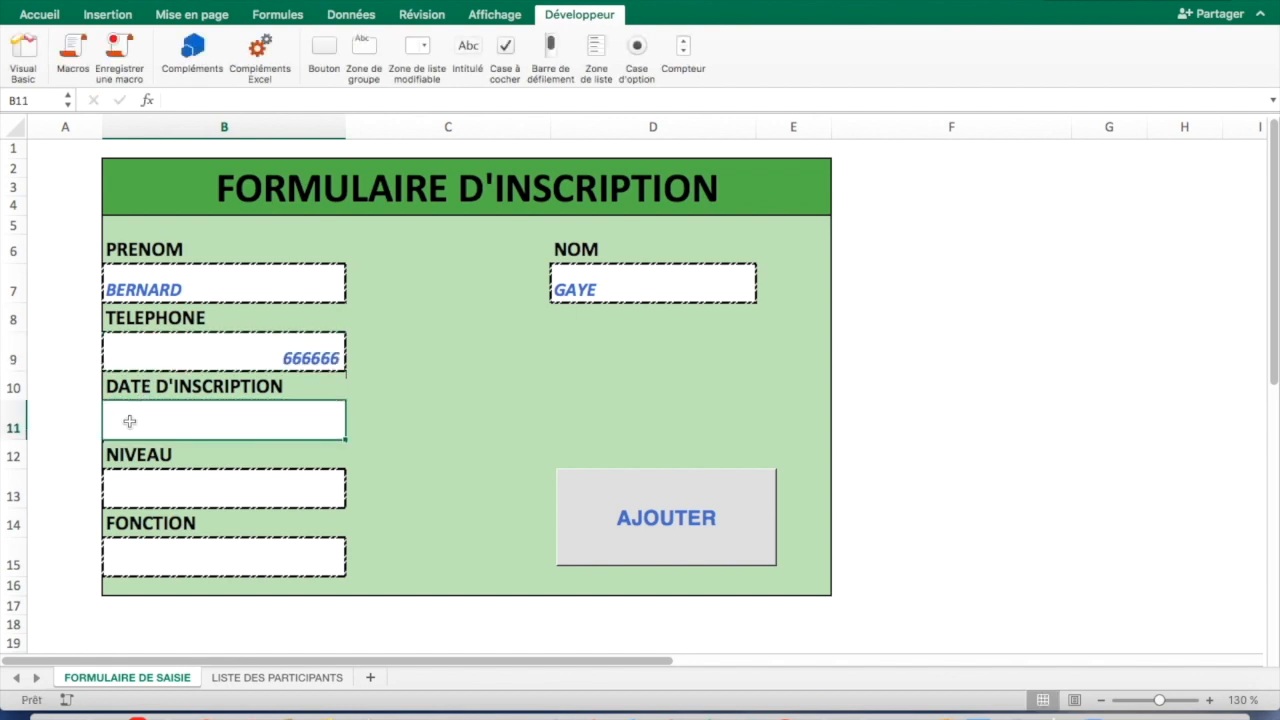
text(25/08/2020)
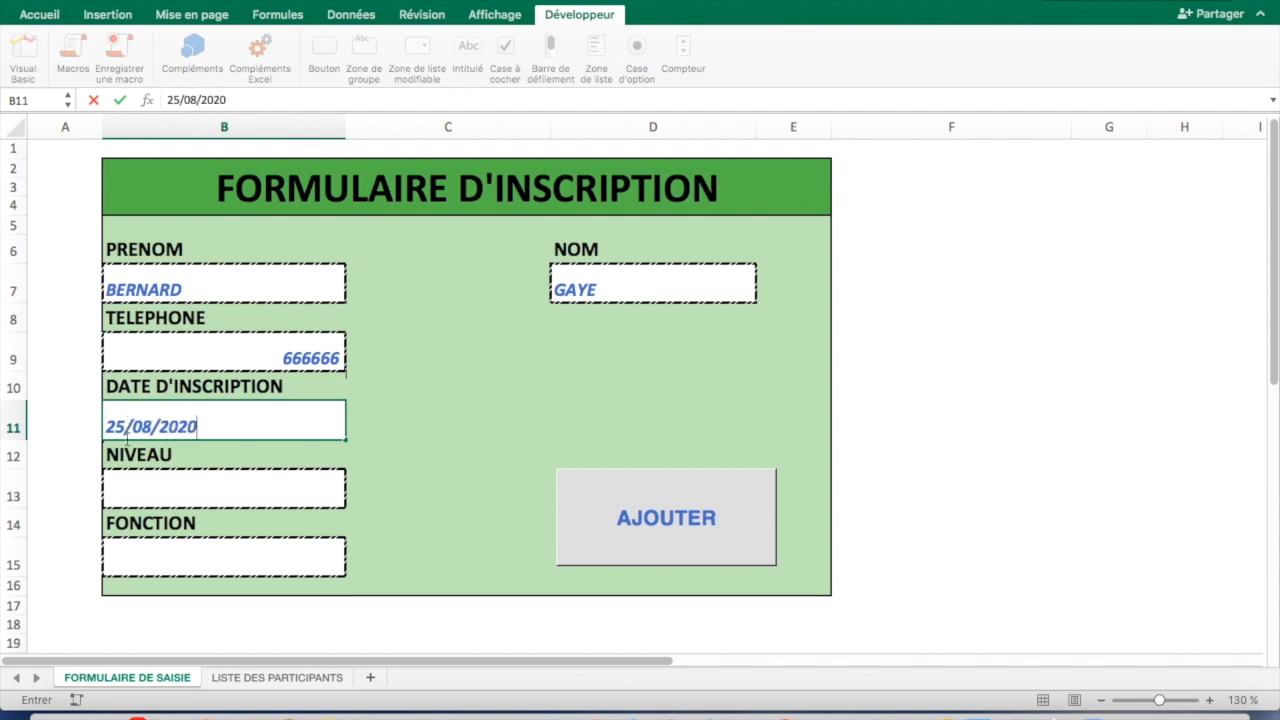
click(127, 493)
text(LICENCE)
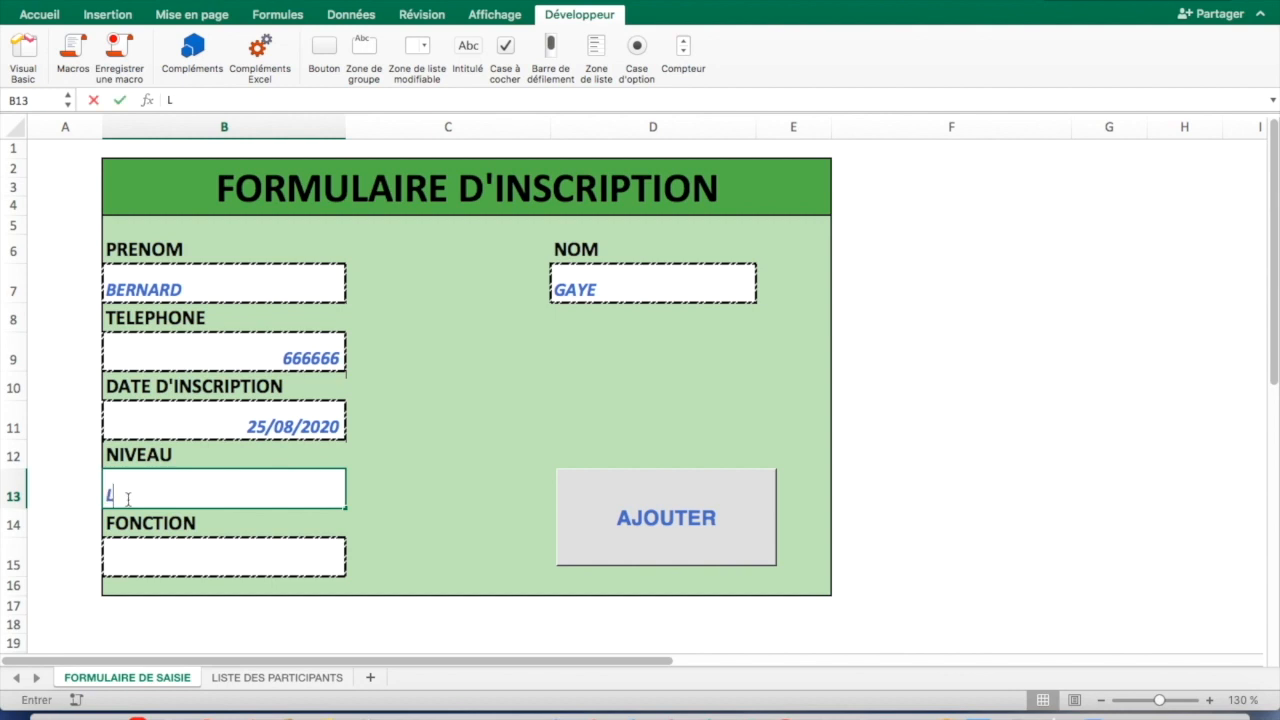
click(127, 566)
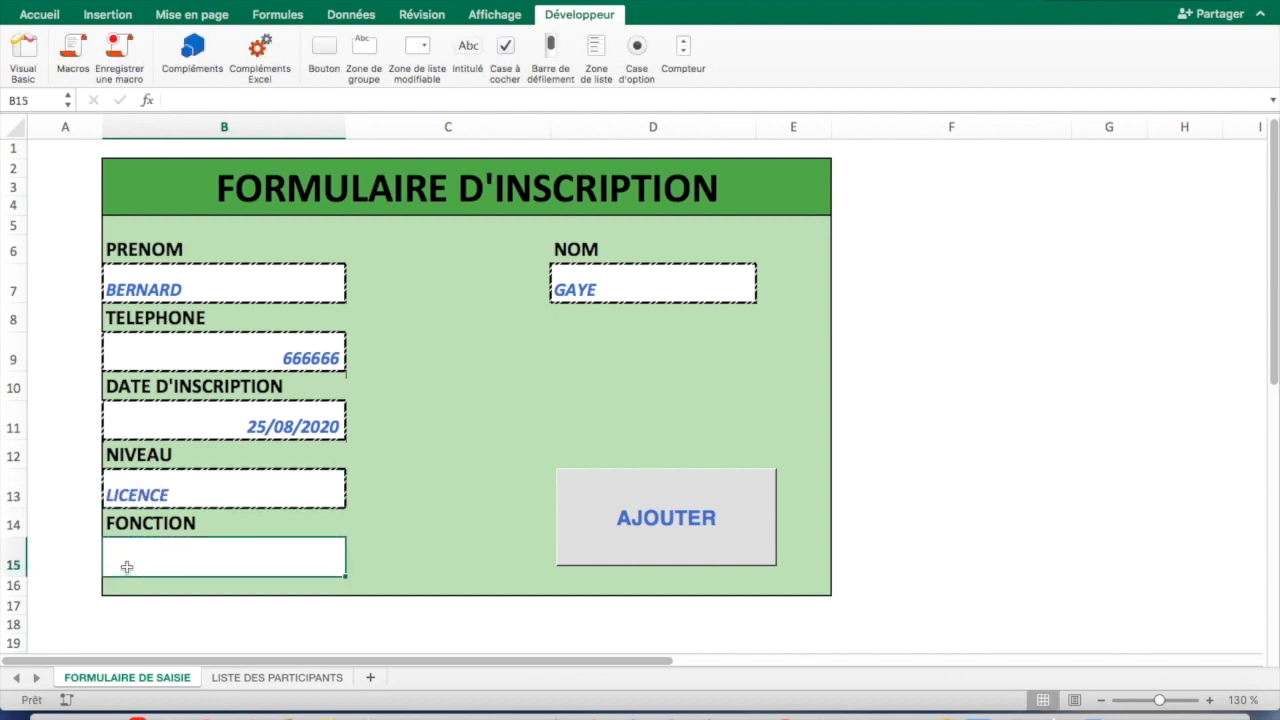
text(COMPTABLE)
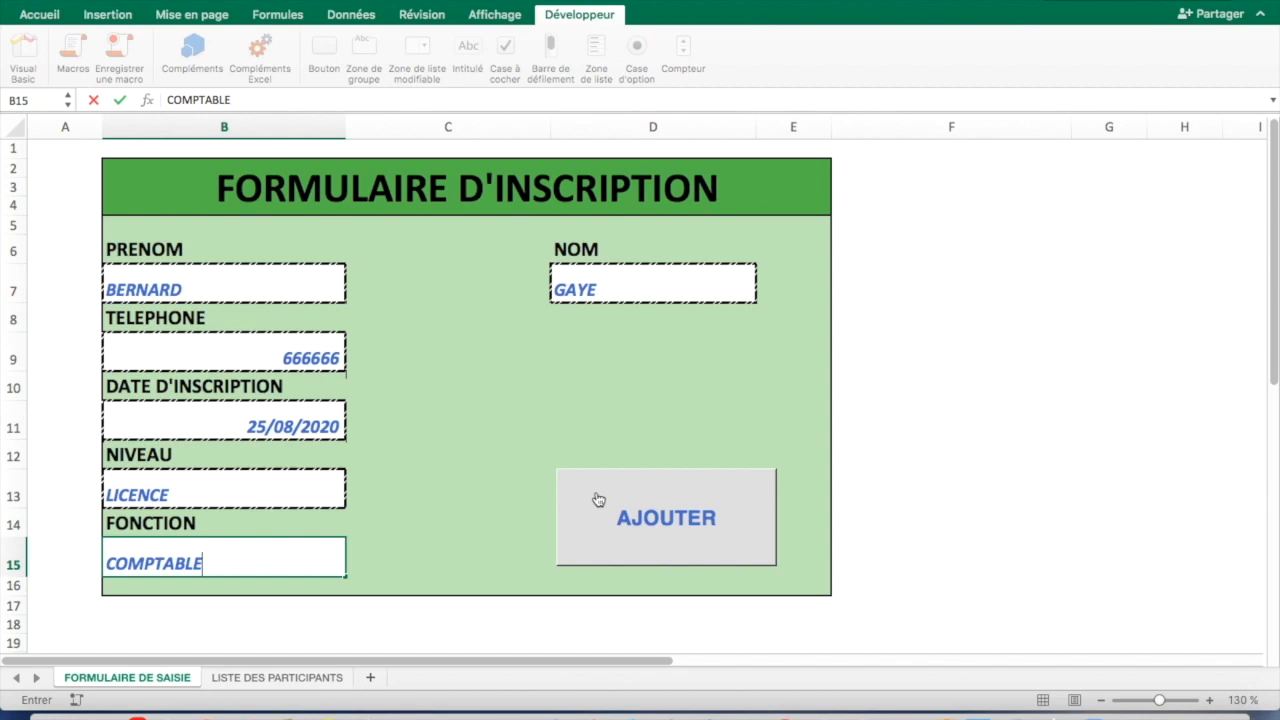
Step: Add the entry with the AJOUTER button and check row 2 of LISTE DES PARTICIPANTS against the form sheet
click(627, 513)
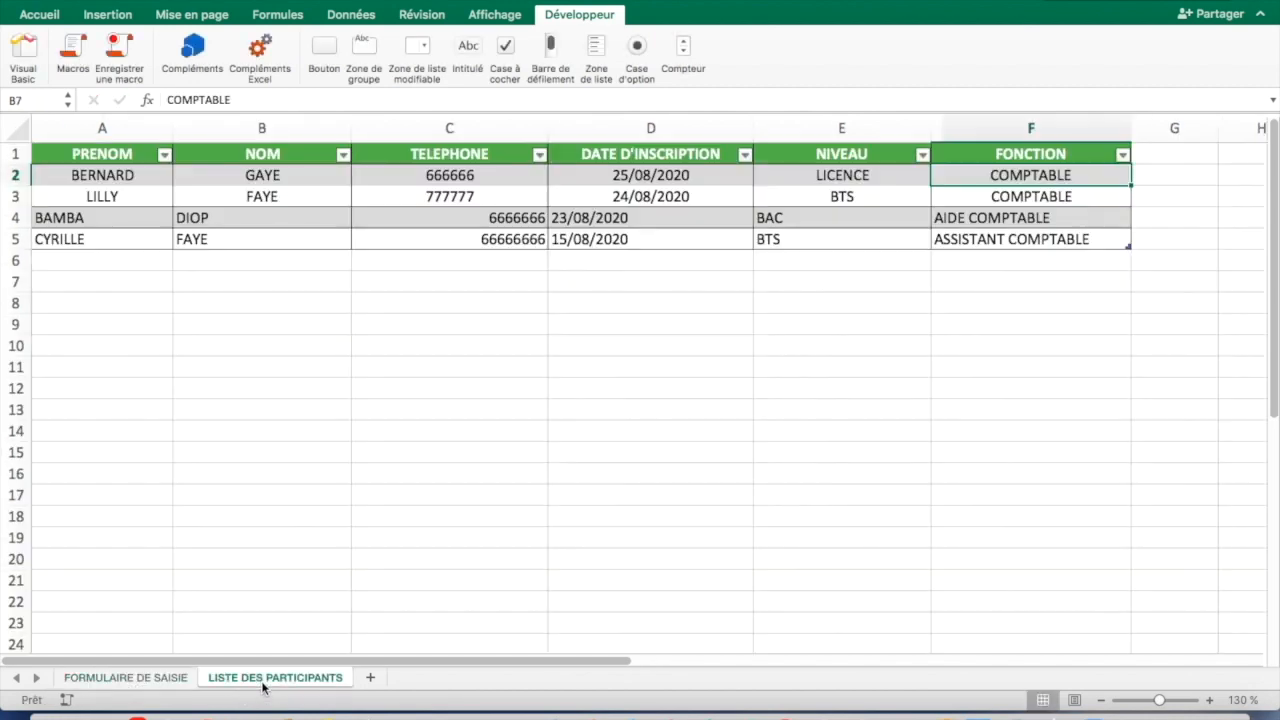
click(263, 684)
scroll(391, 358, up, 2)
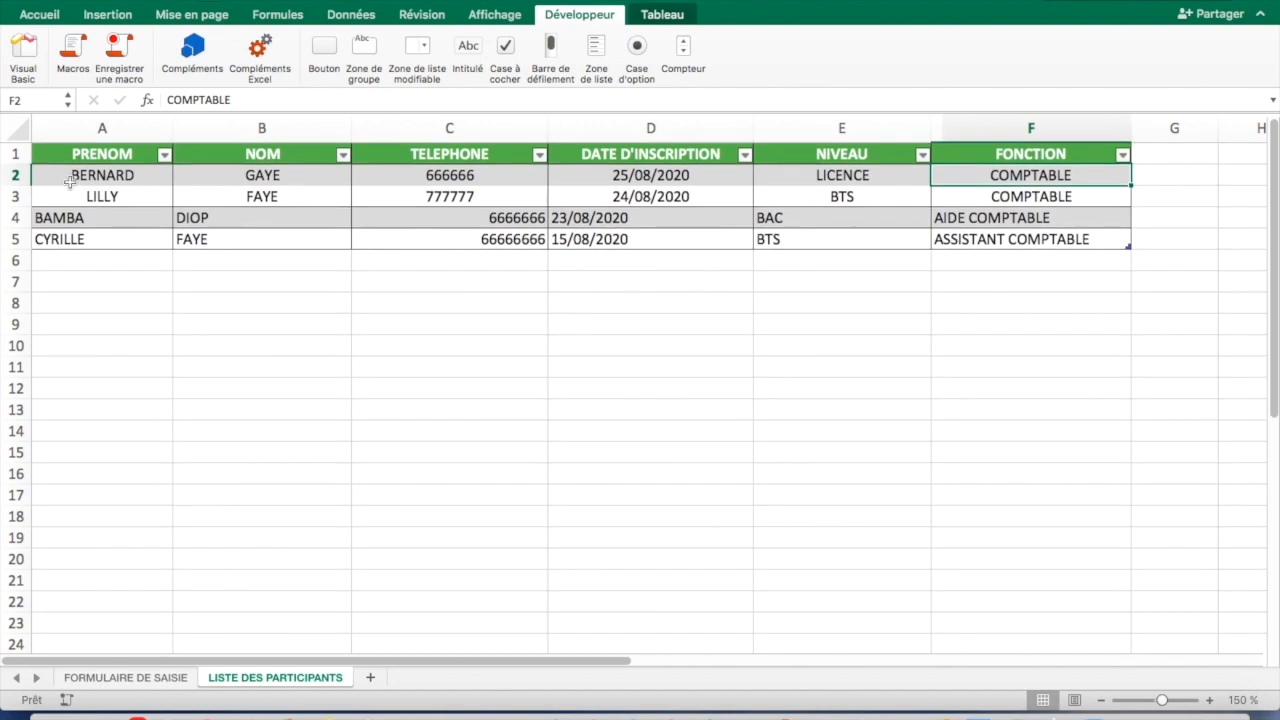
click(430, 170)
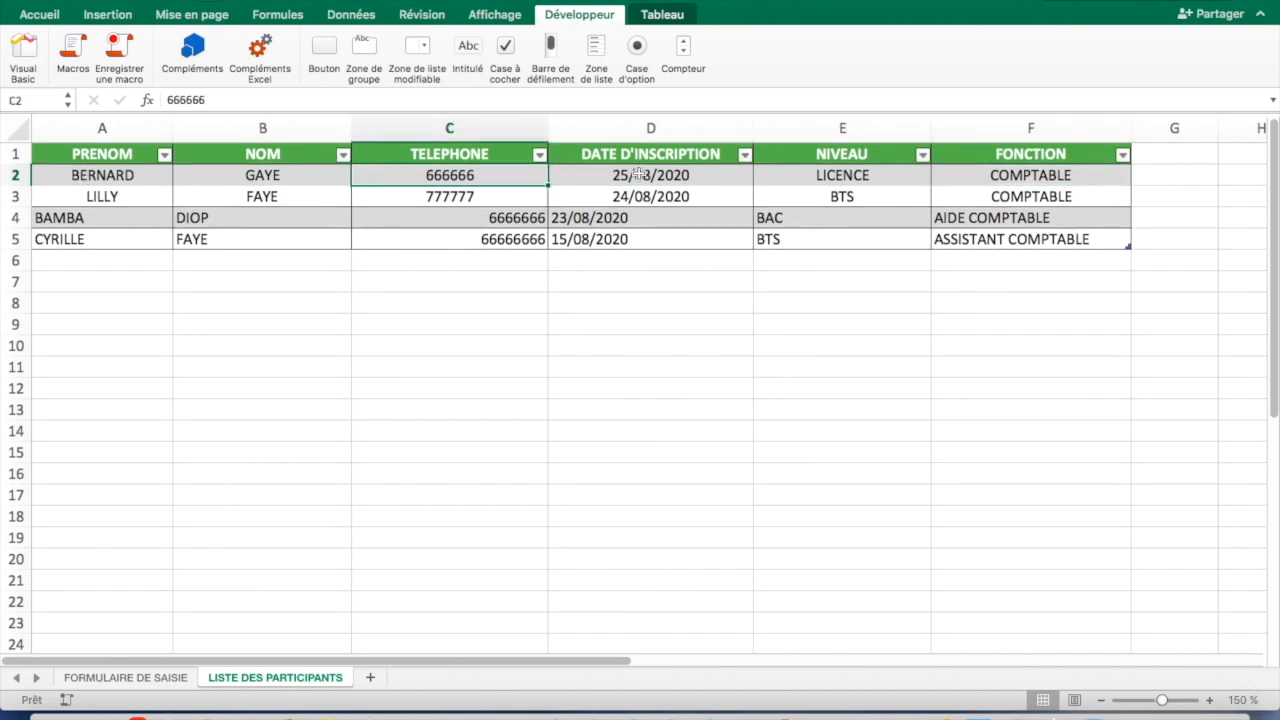
click(651, 175)
click(843, 172)
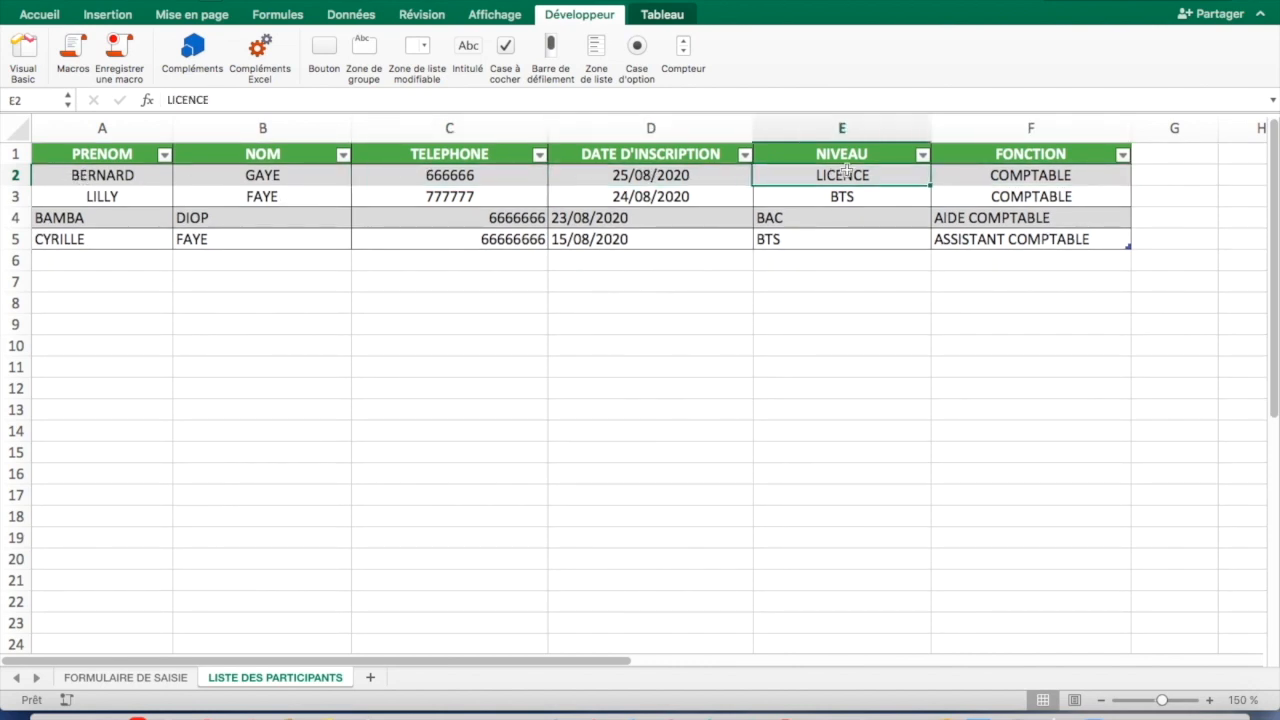
click(1031, 180)
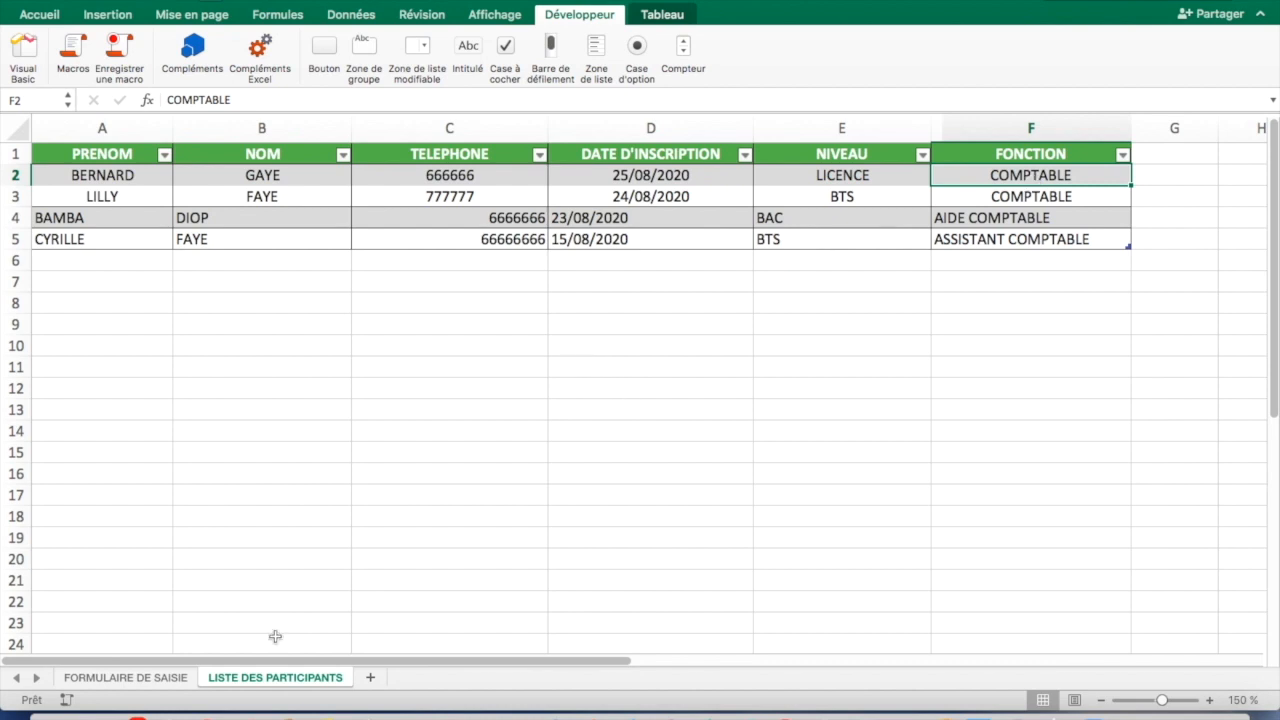
click(157, 678)
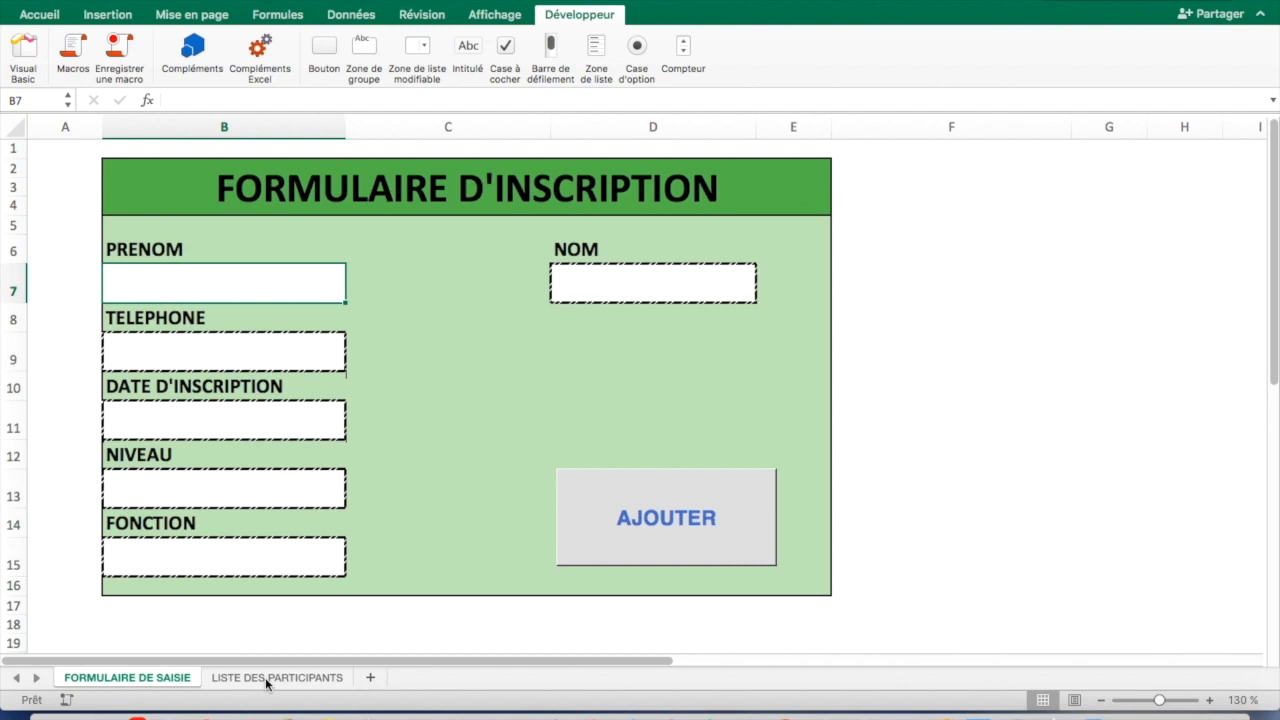
click(264, 679)
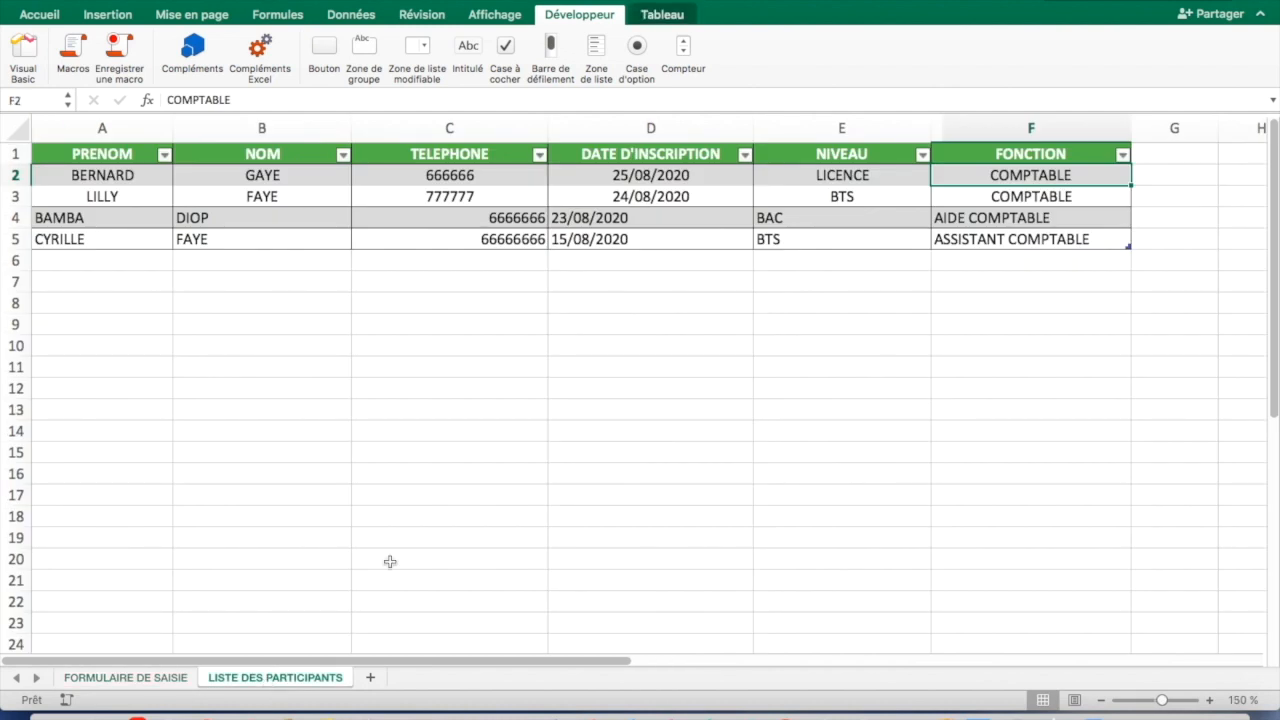